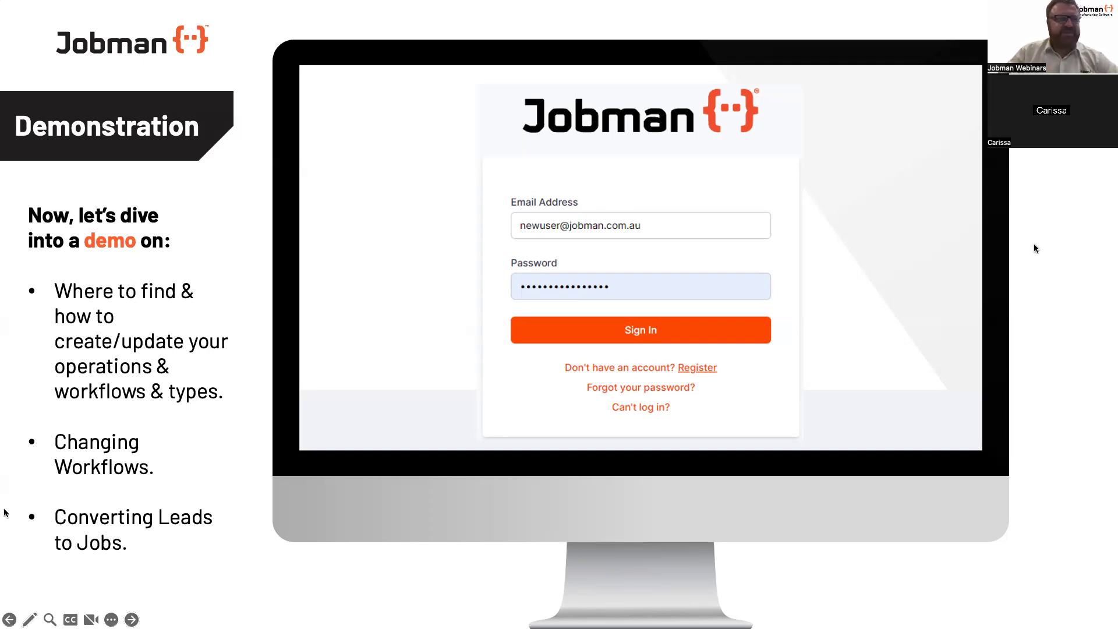
left_click(942, 353)
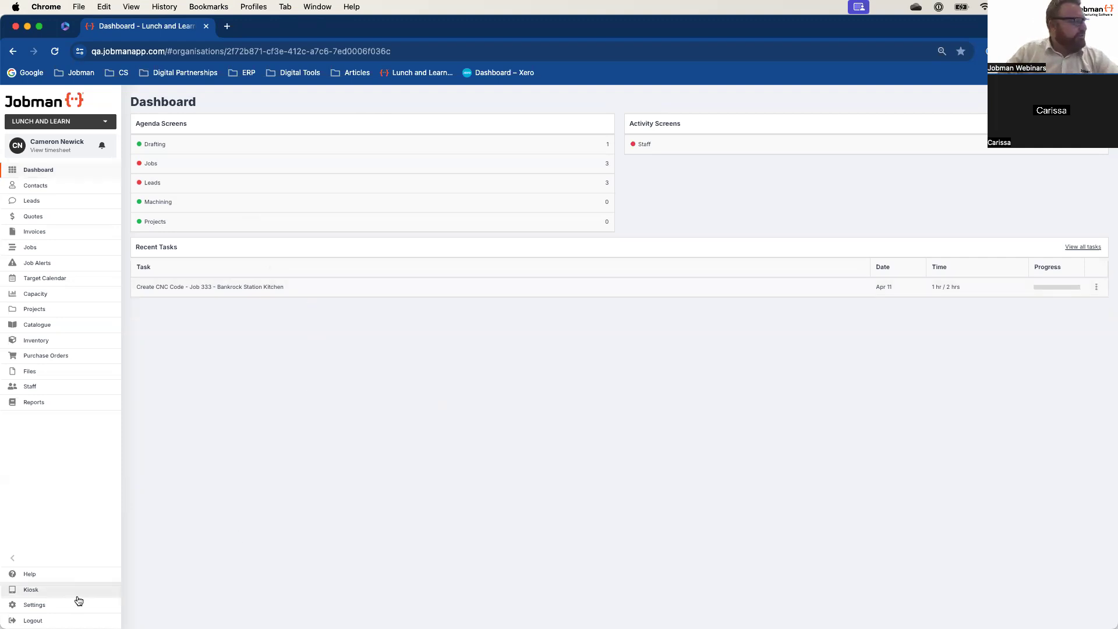
Open the organisation's workflow settings, filter the workflows to jobs, and open the Standard Job workflow.
left_click(33, 605)
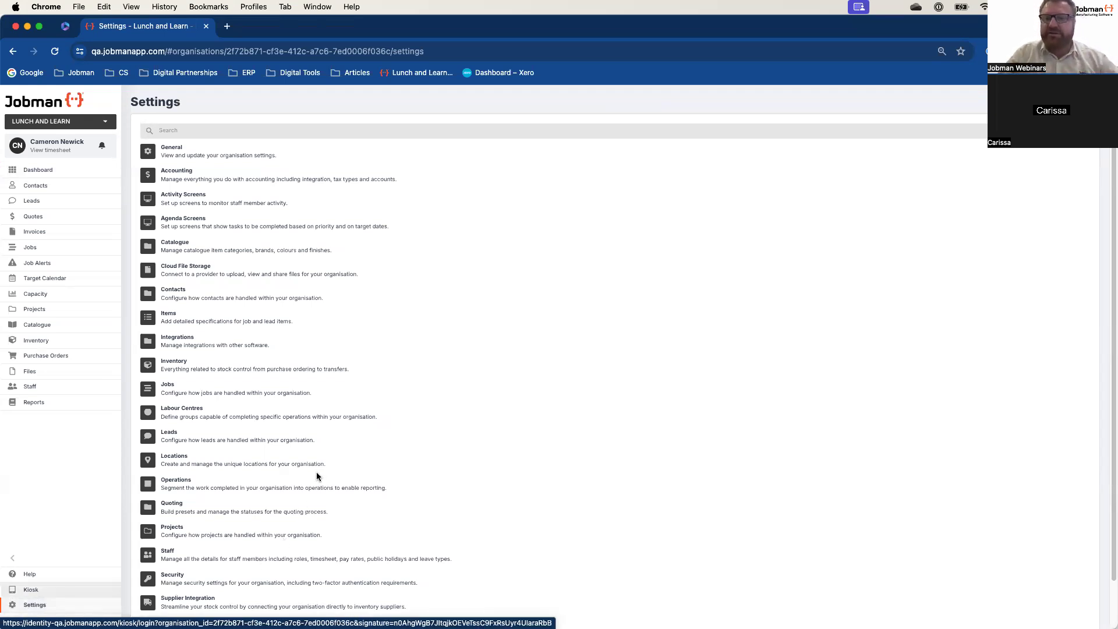
scroll(303, 495, "down", 2)
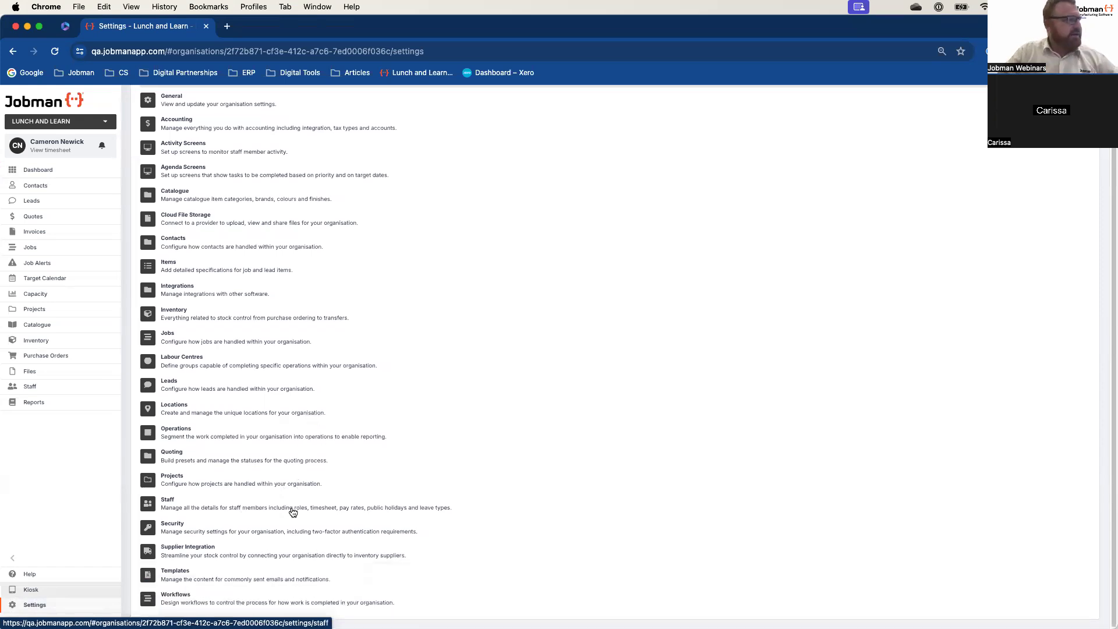
left_click(172, 600)
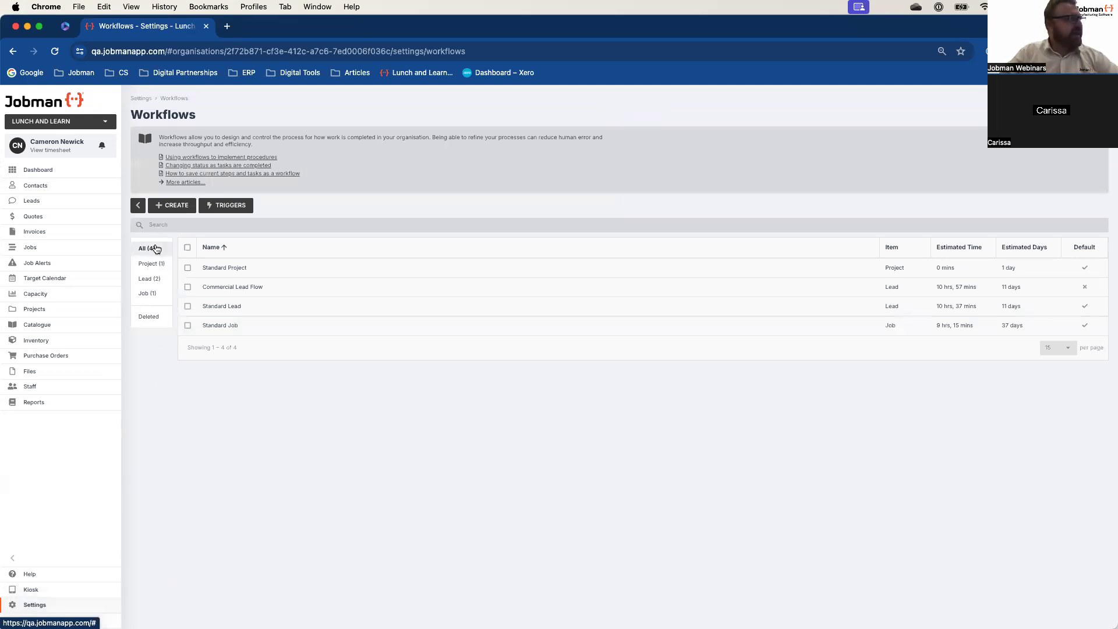
left_click(152, 296)
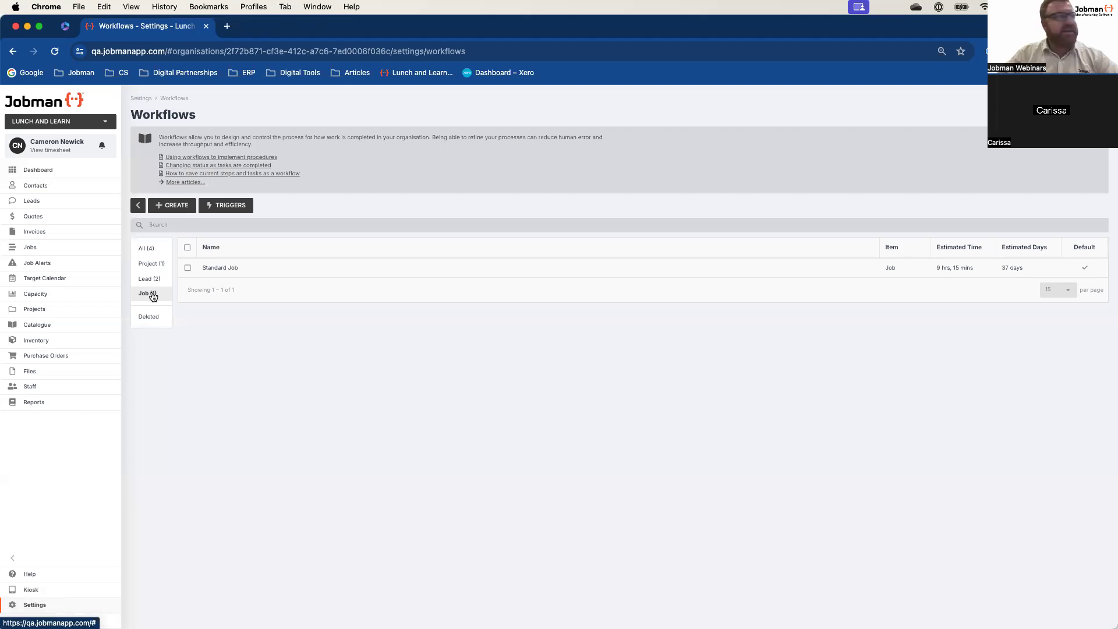
left_click(221, 272)
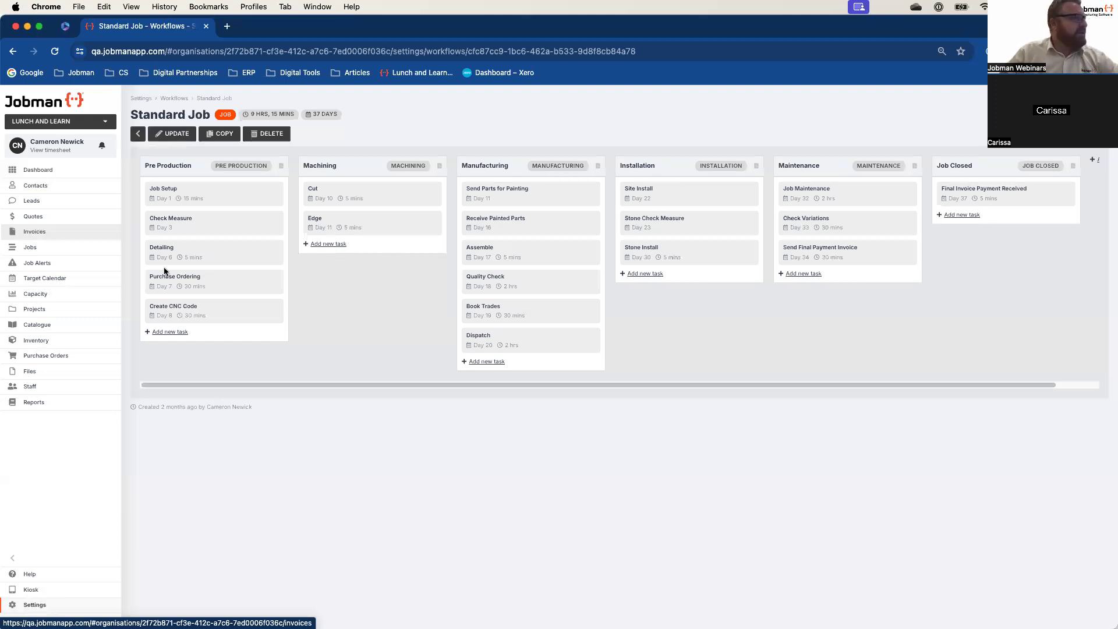
Review the Create CNC Code task's details and its editable fields in the Pre Production step without changing them.
left_click(171, 310)
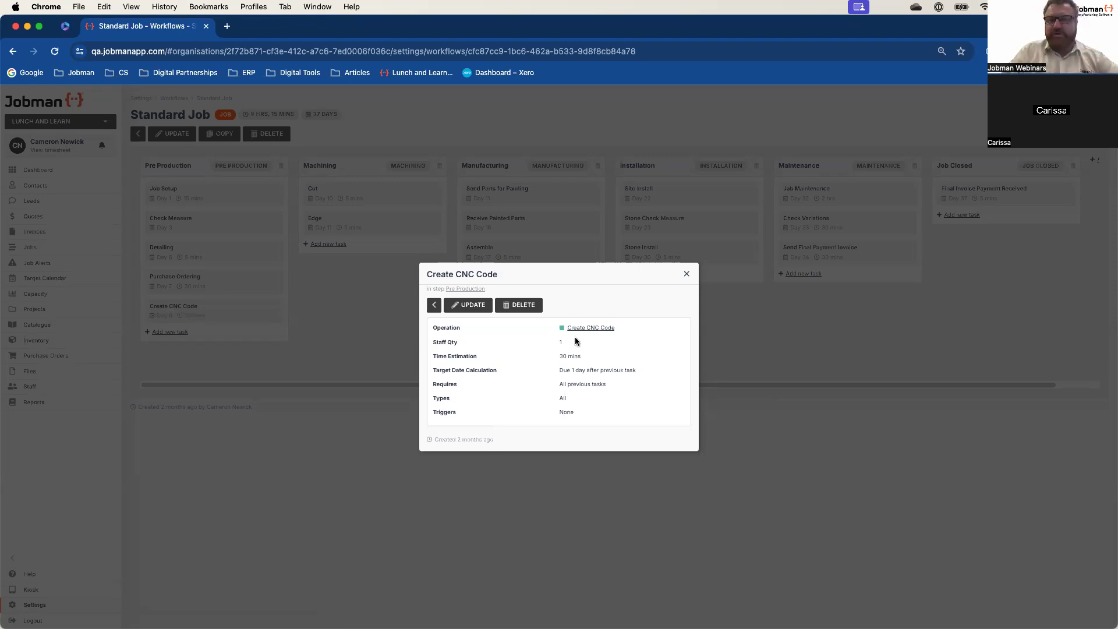
left_click(687, 274)
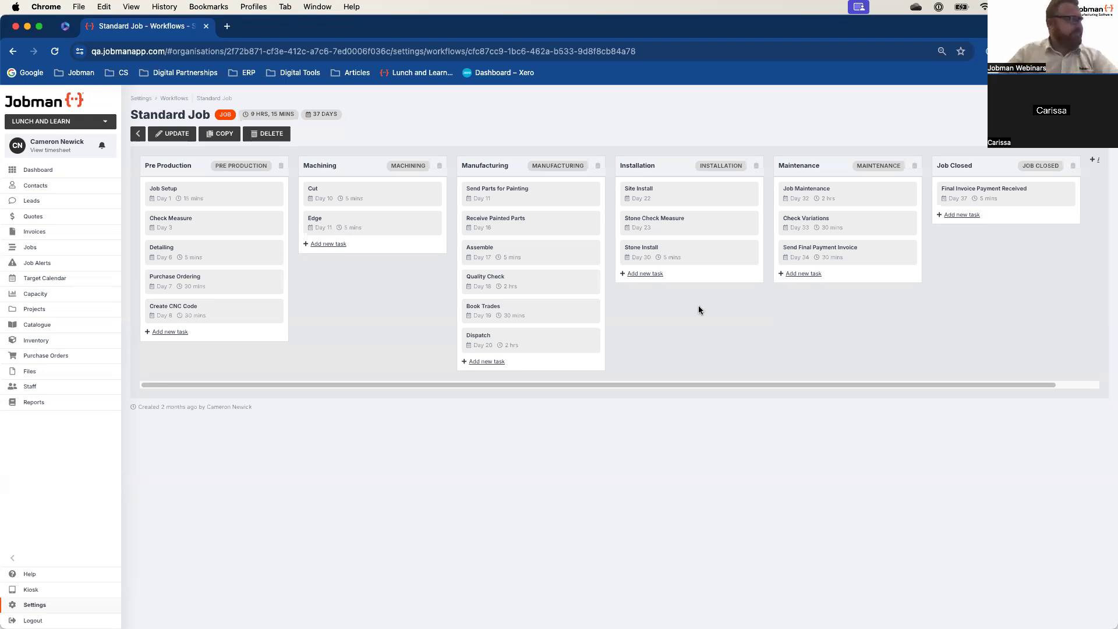
left_click(183, 313)
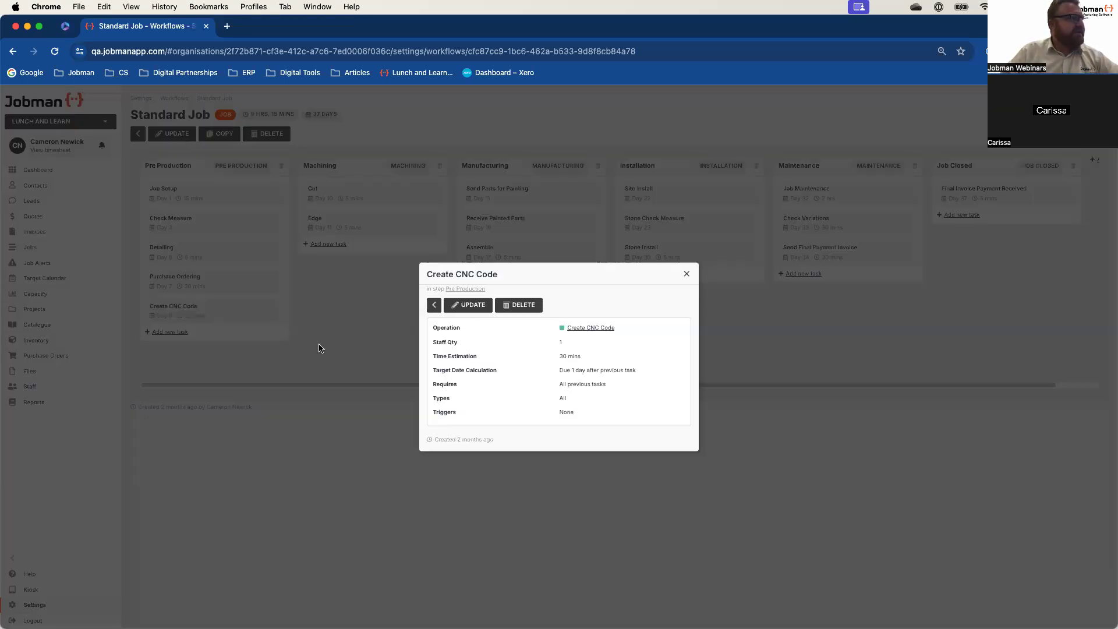
left_click(470, 306)
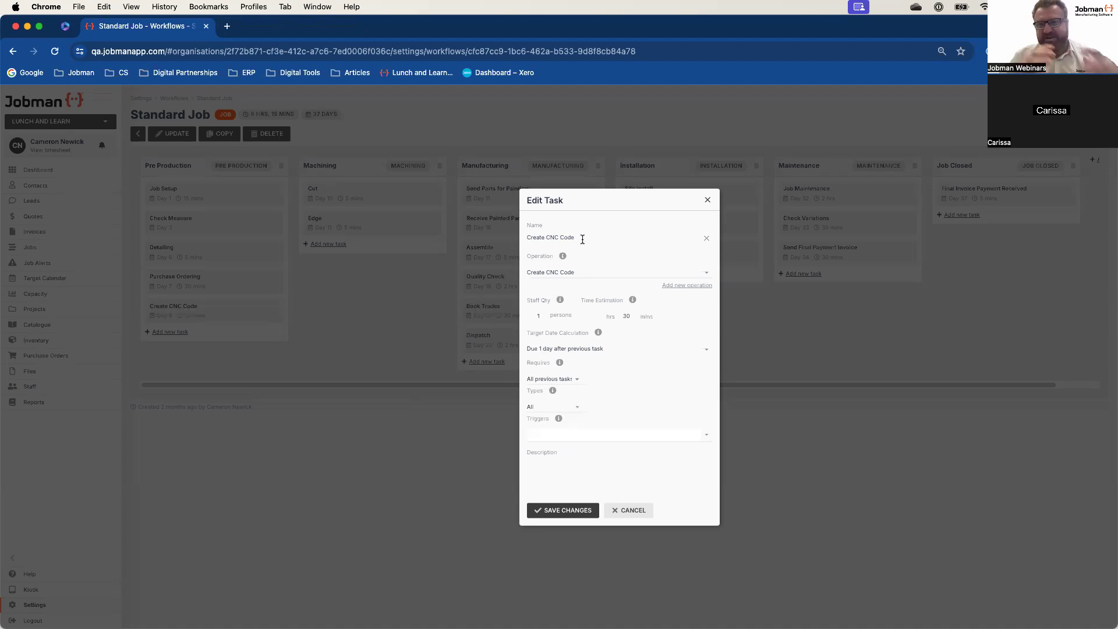
left_click(708, 200)
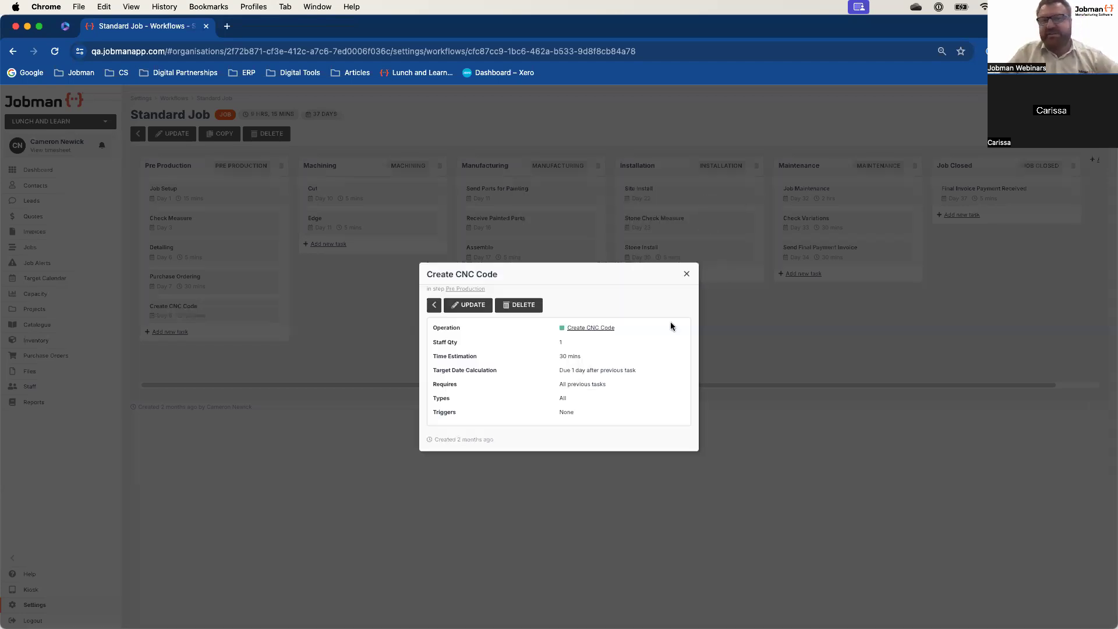
left_click(686, 274)
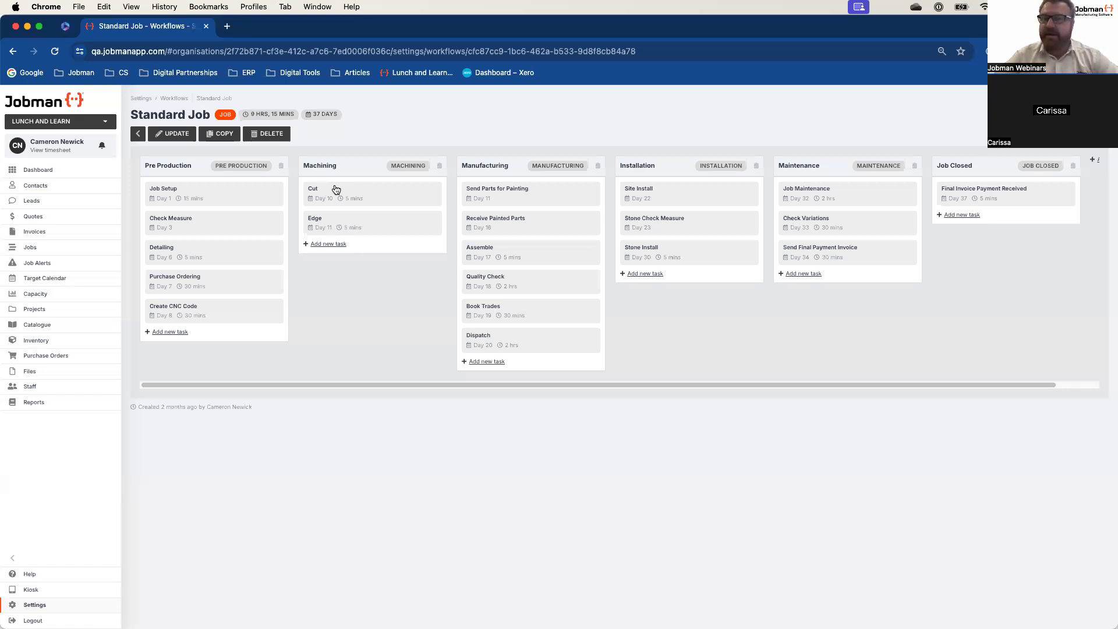
Start a new Machining task named "Put on Safety Glasses" with the Cut operation and a time estimation of 5 mins.
left_click(333, 245)
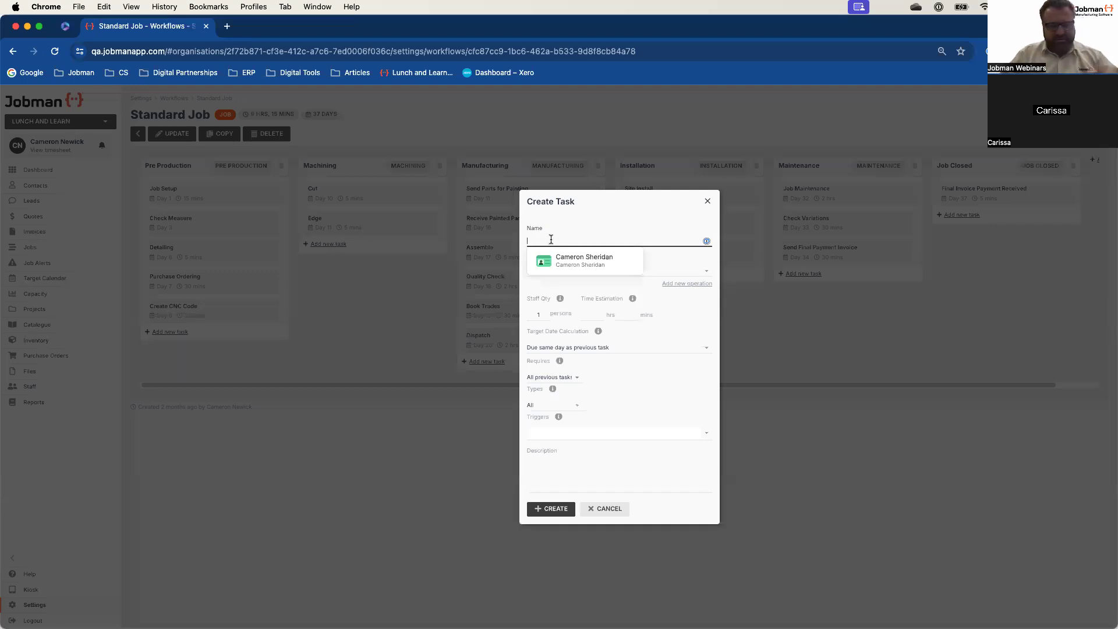
type("Put ")
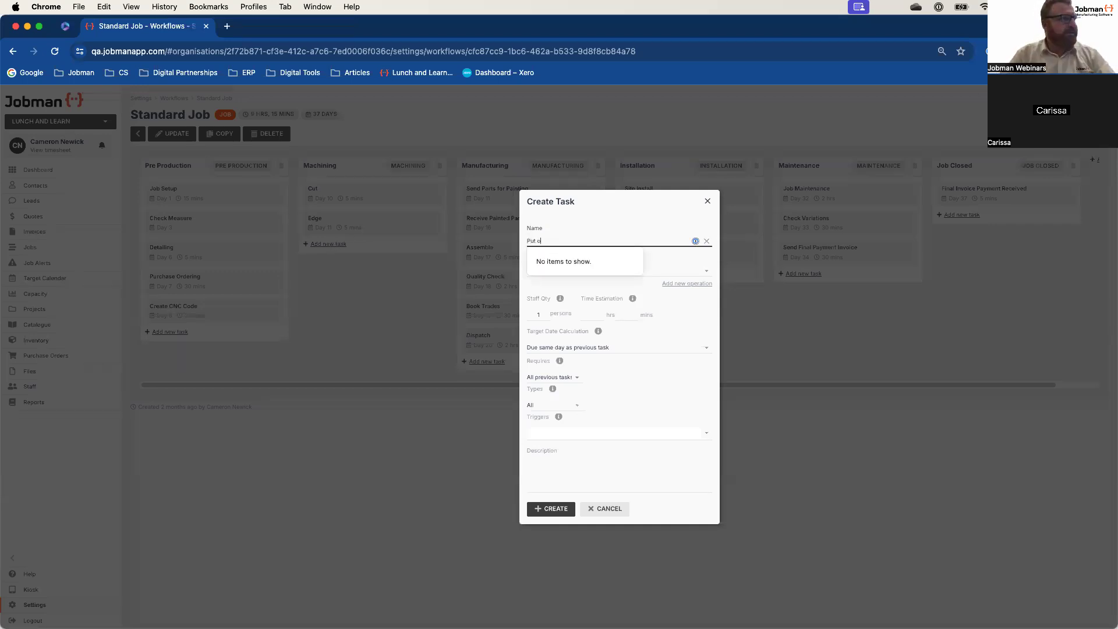
type("on Safety Glasses")
left_click(708, 272)
left_click(589, 378)
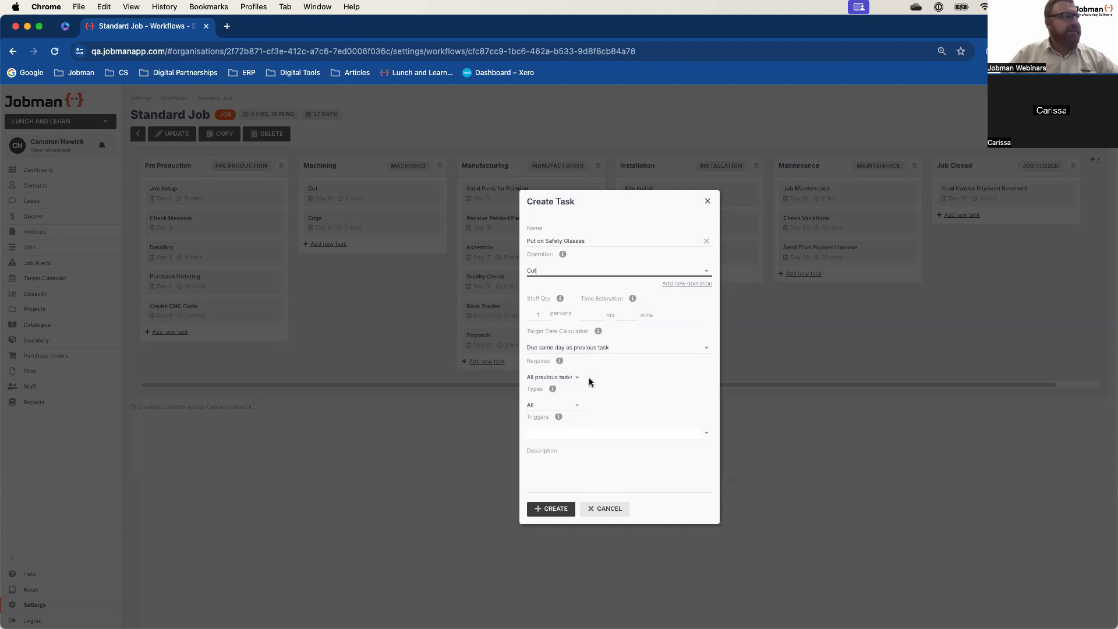
left_click(627, 315)
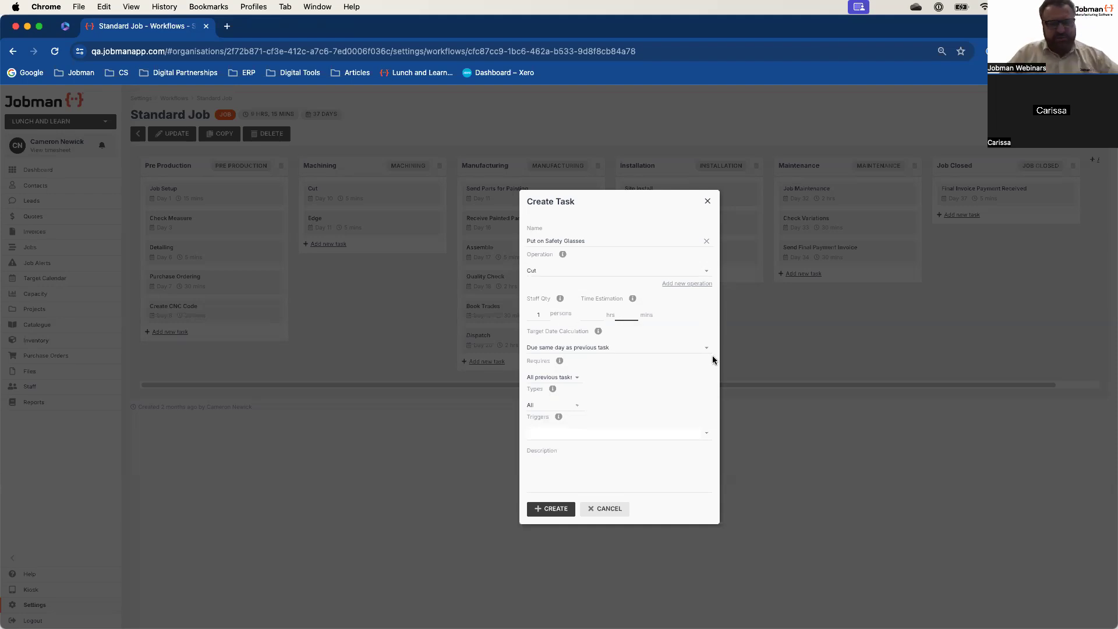
left_click(692, 318)
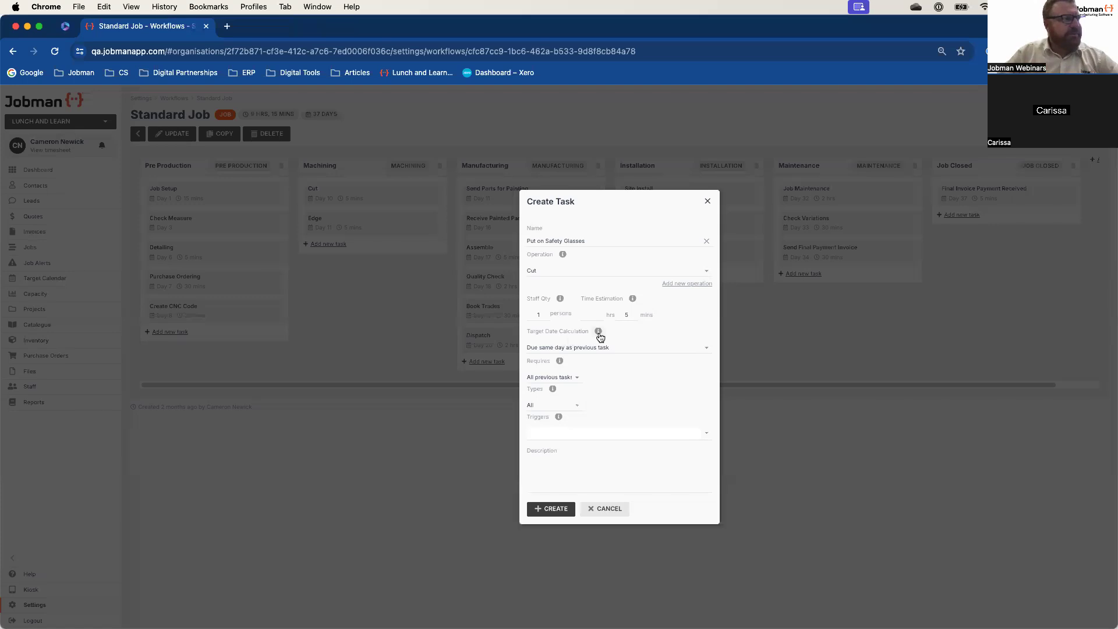
Set the new task's target date calculation to "Due same day as previous task".
left_click(705, 348)
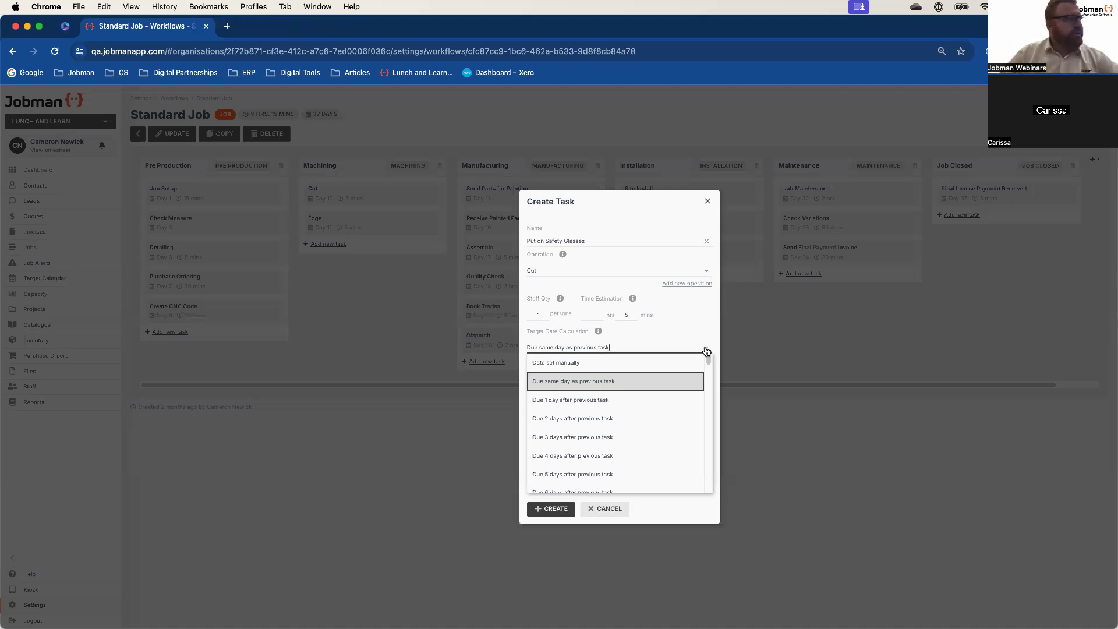
left_click(632, 385)
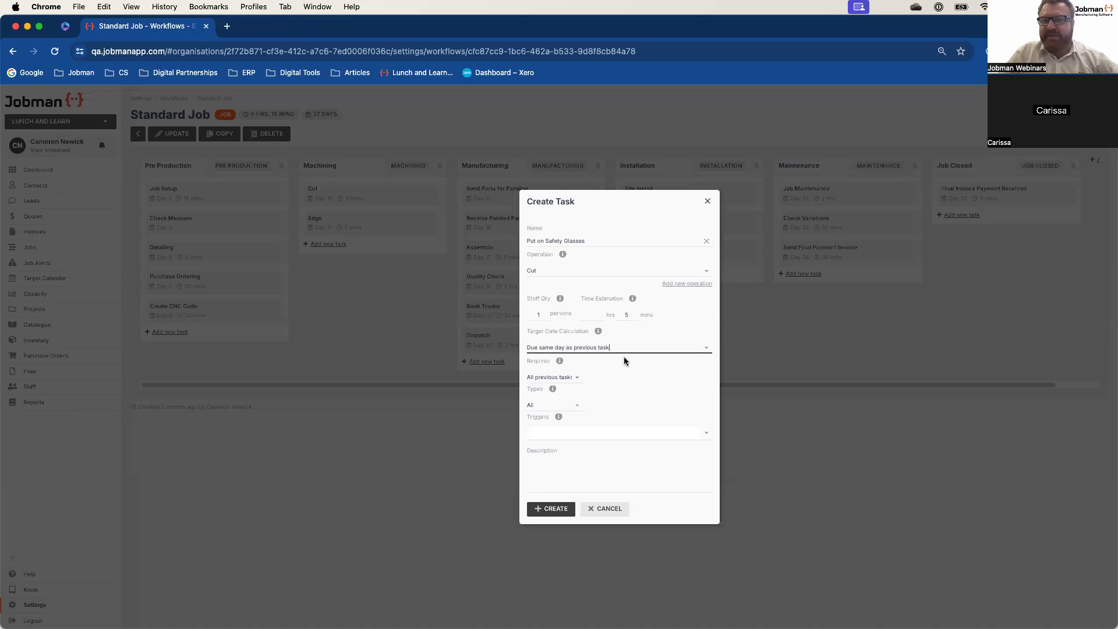
left_click(707, 350)
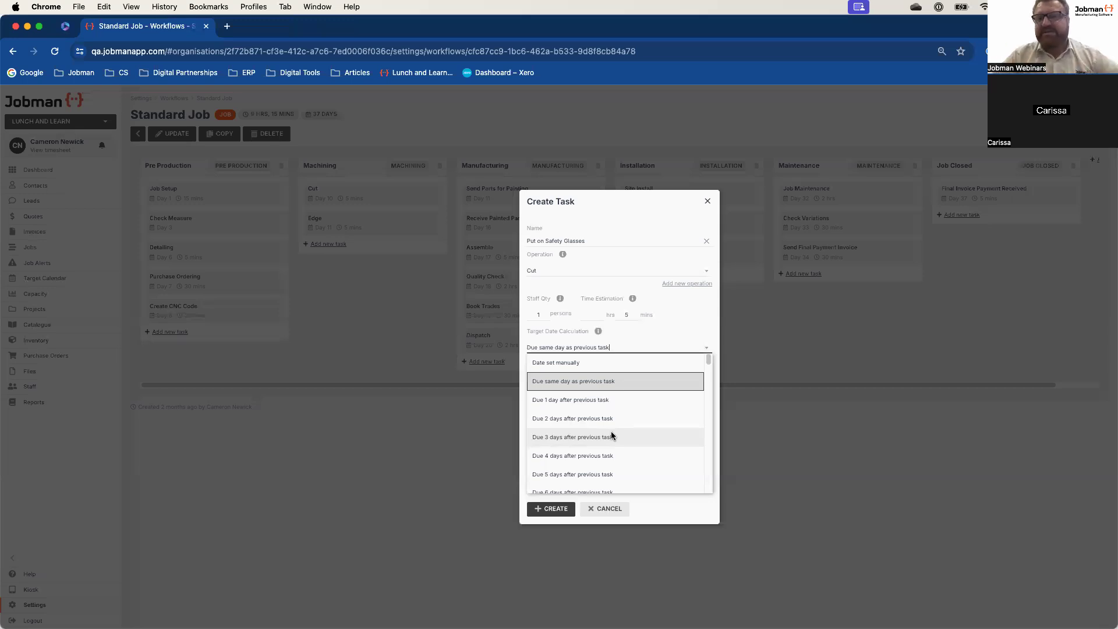
left_click(607, 382)
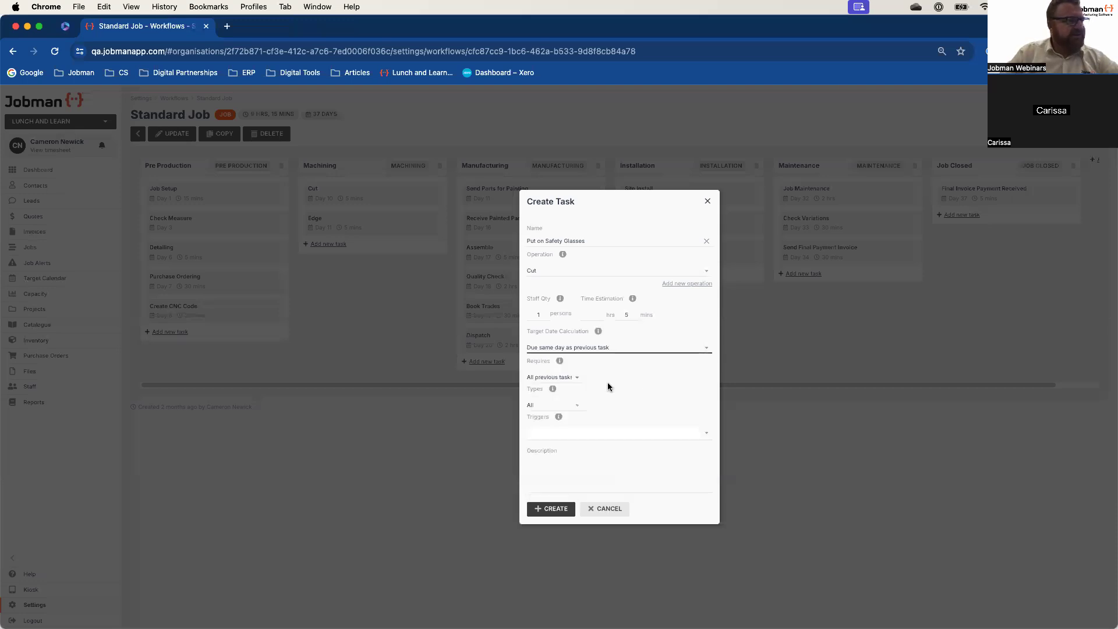
Try the Selected option for the tasks this one requires, view the available tasks, and restore the requirement to all previous tasks.
left_click(577, 378)
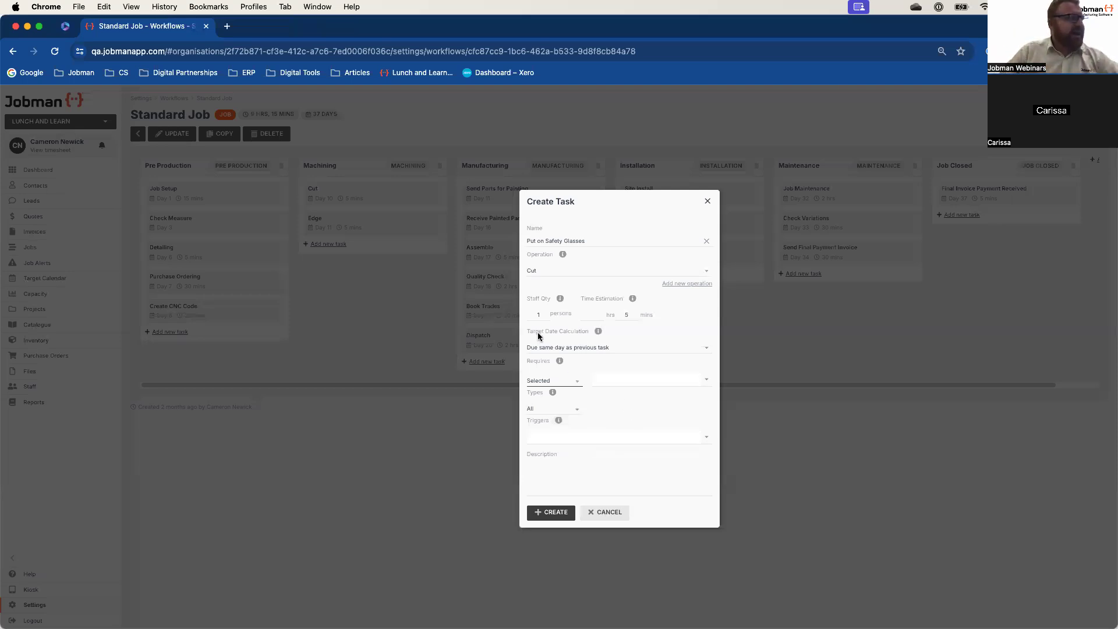
left_click(706, 381)
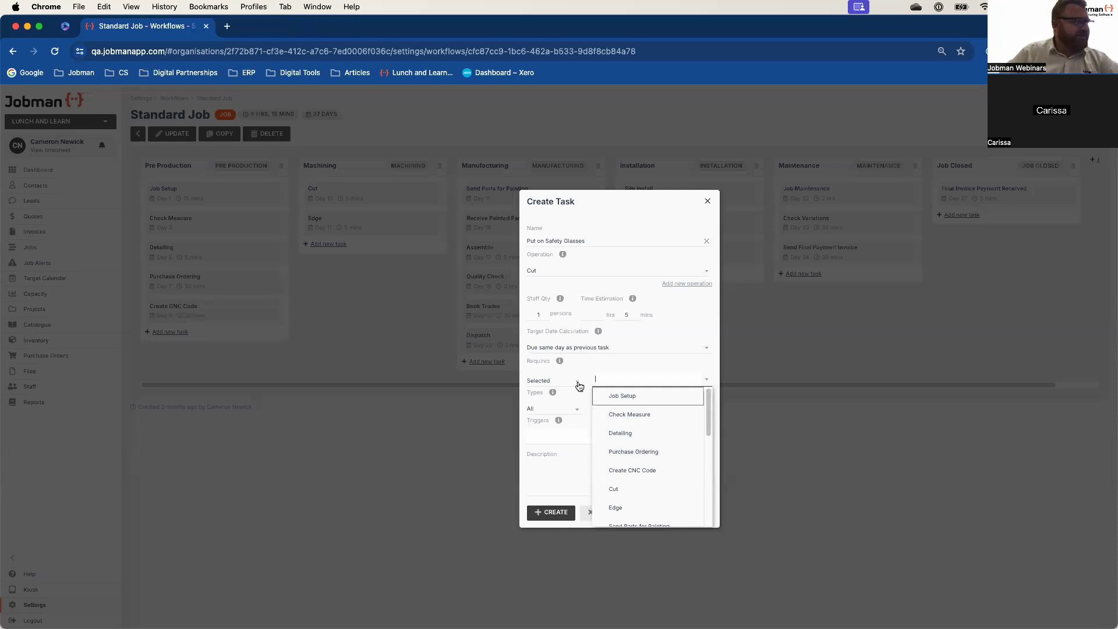
left_click(557, 381)
left_click(551, 400)
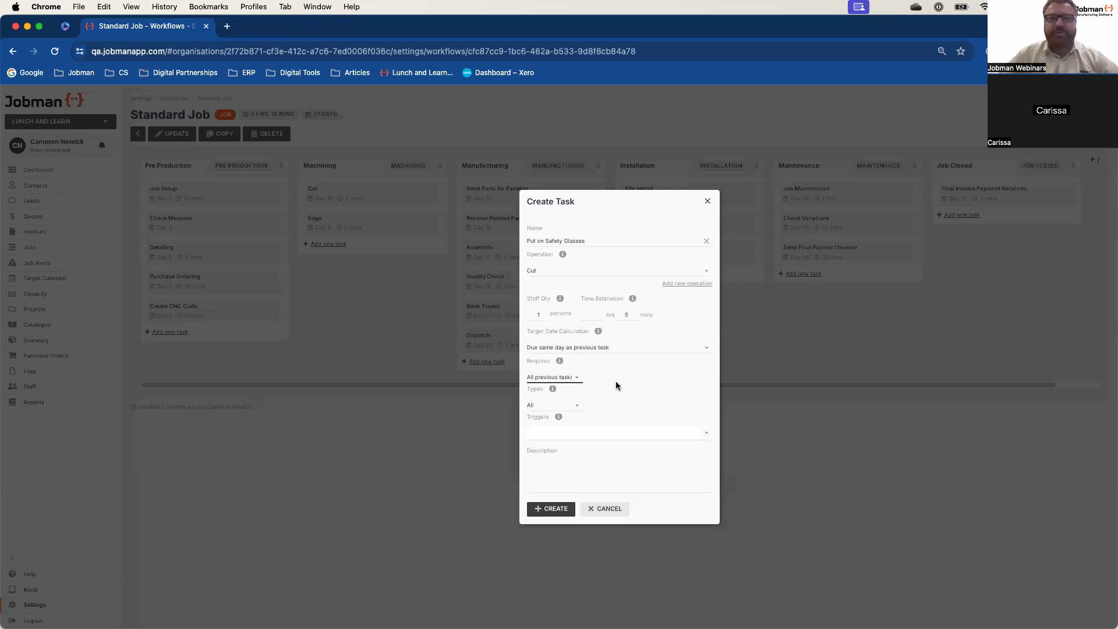
Check the type options, keep the new safety glasses task applicable to all types, and create it.
left_click(577, 406)
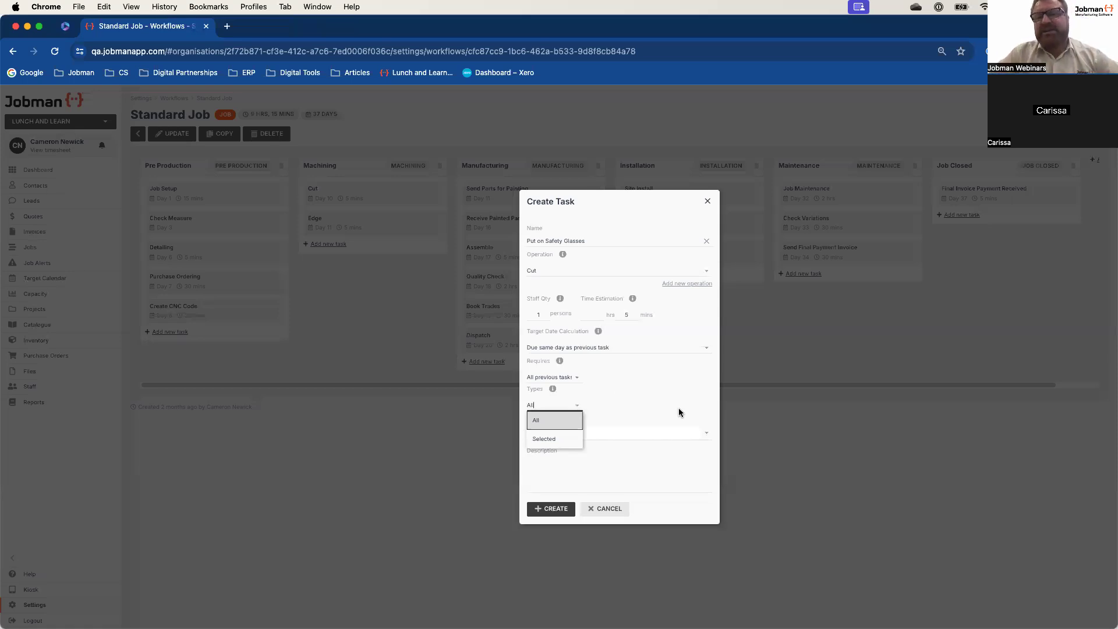
left_click(562, 510)
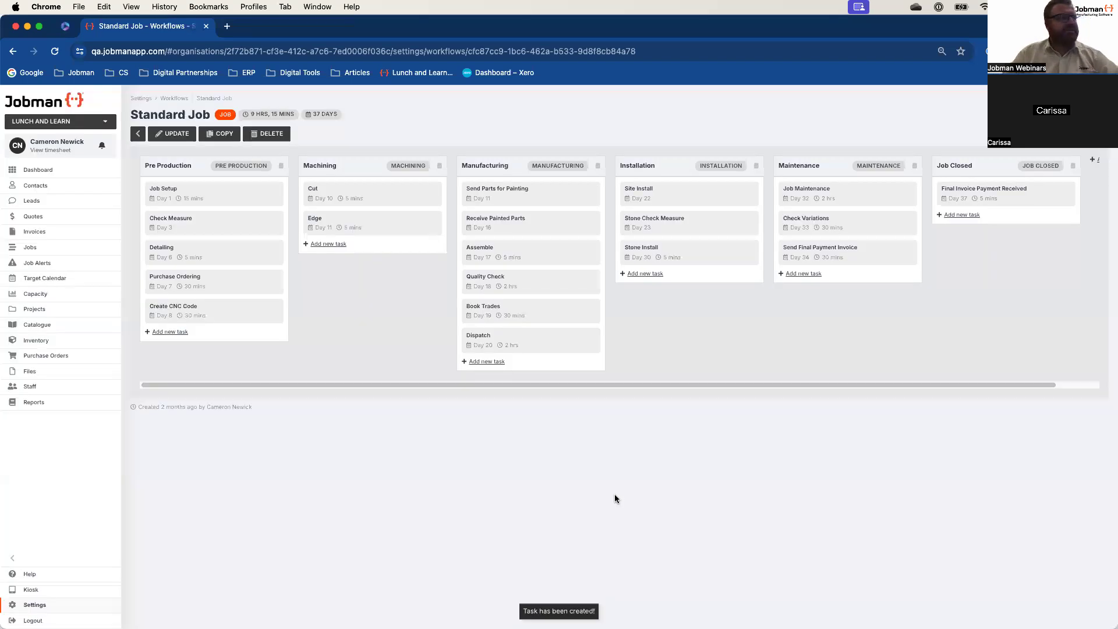
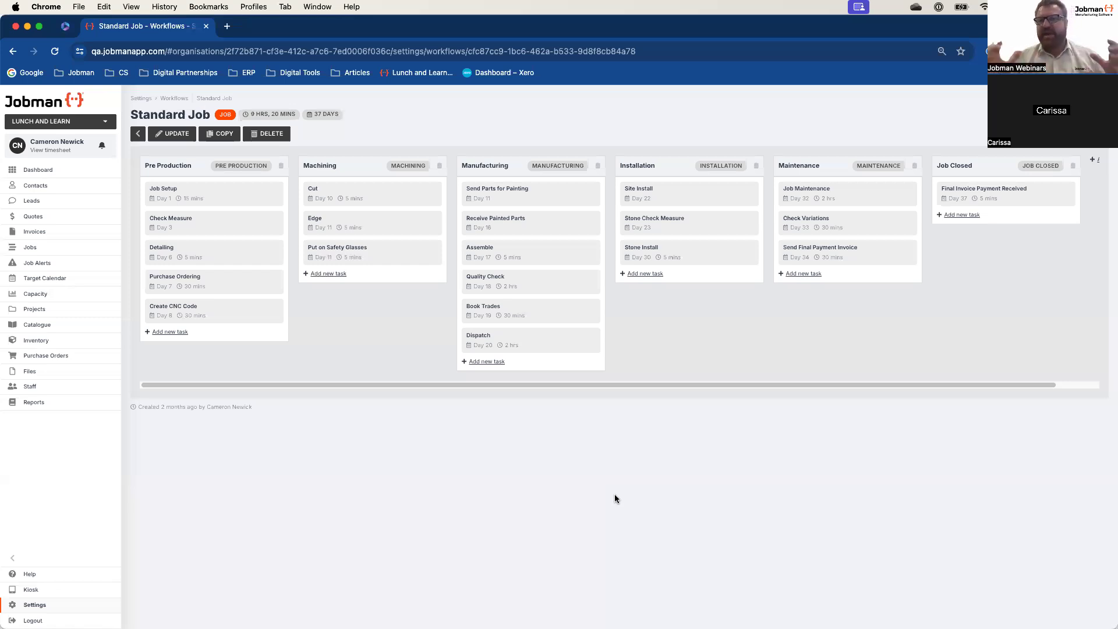
Restrict the Send Parts for Painting task in the Manufacturing step to the Painted type and save the changes.
left_click(480, 191)
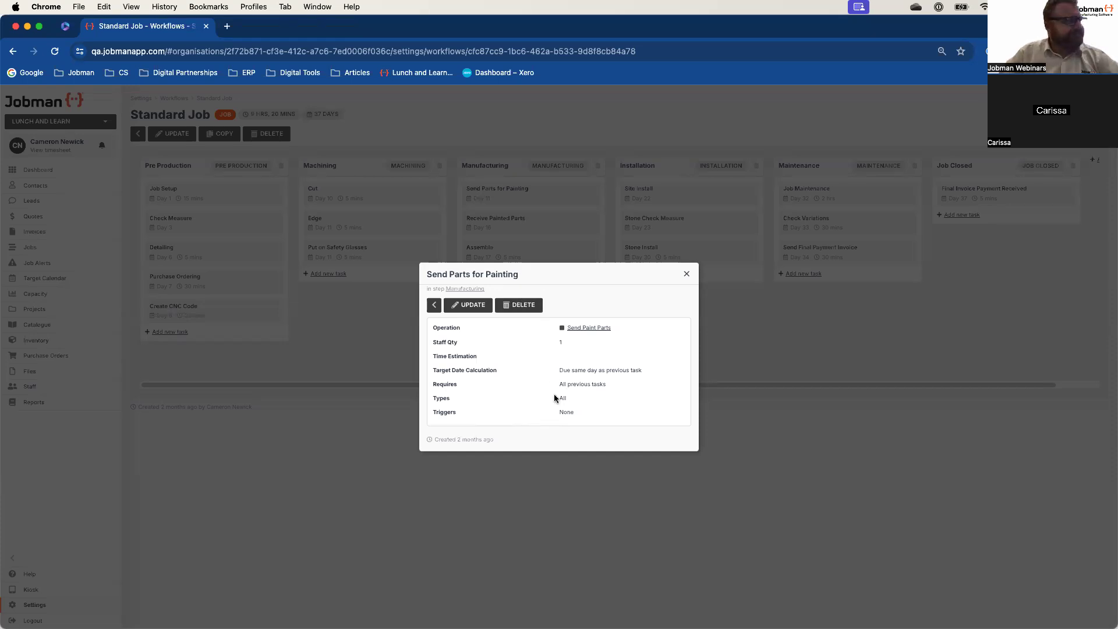
left_click(469, 305)
left_click(515, 409)
left_click(501, 441)
left_click(645, 414)
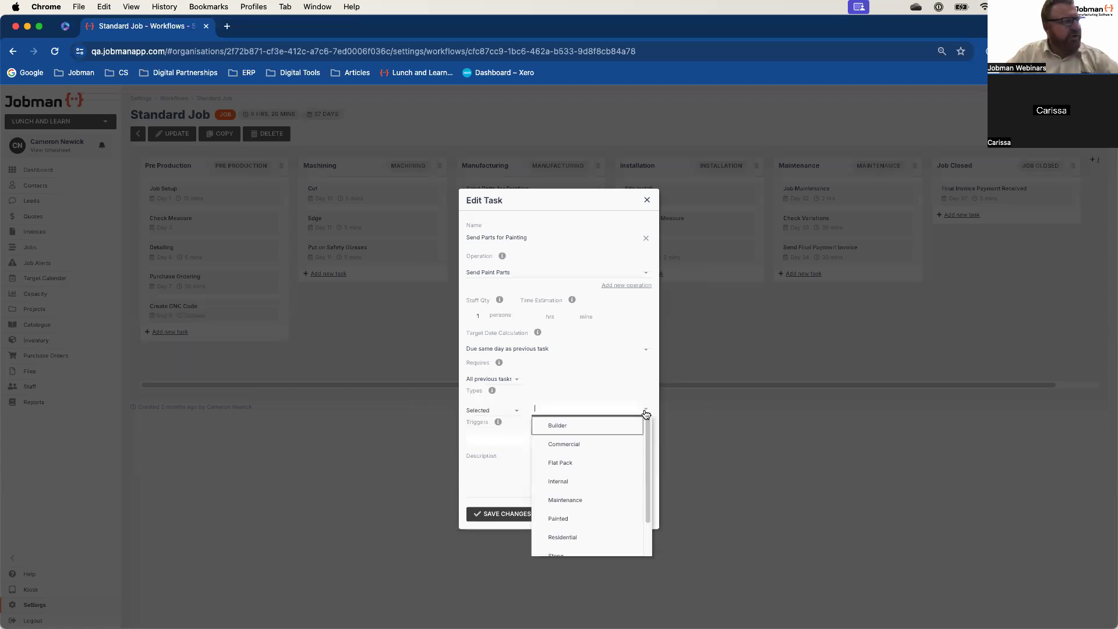
left_click(579, 516)
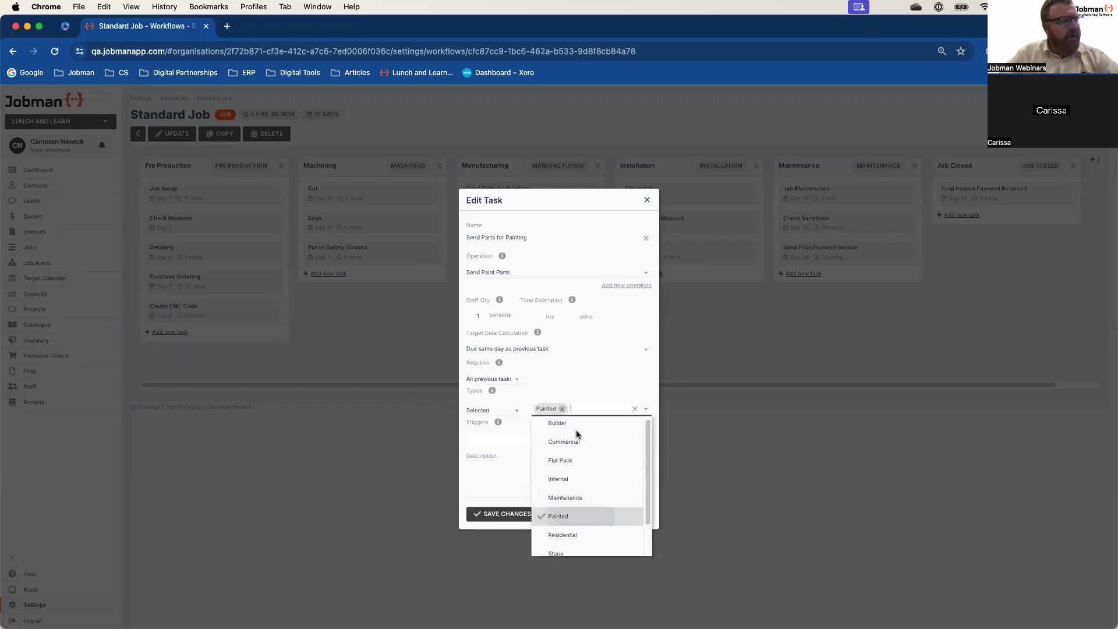
left_click(576, 364)
left_click(507, 514)
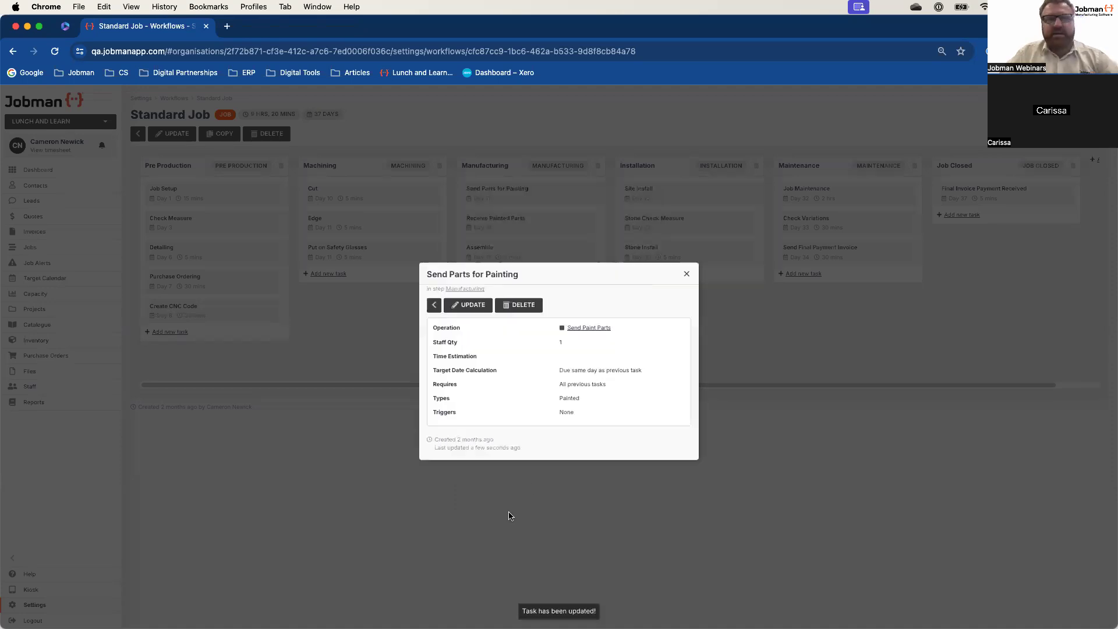
left_click(686, 274)
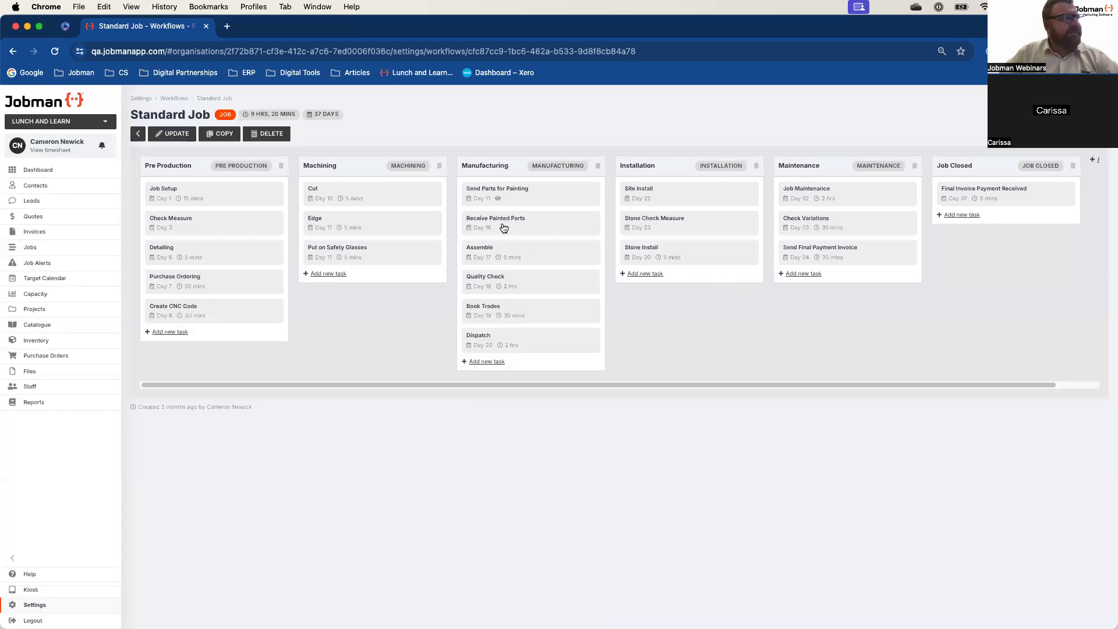
Restrict the Receive Painted Parts task in the Manufacturing step to the Painted type, save, and check both painting tasks' type restrictions.
left_click(502, 226)
left_click(472, 301)
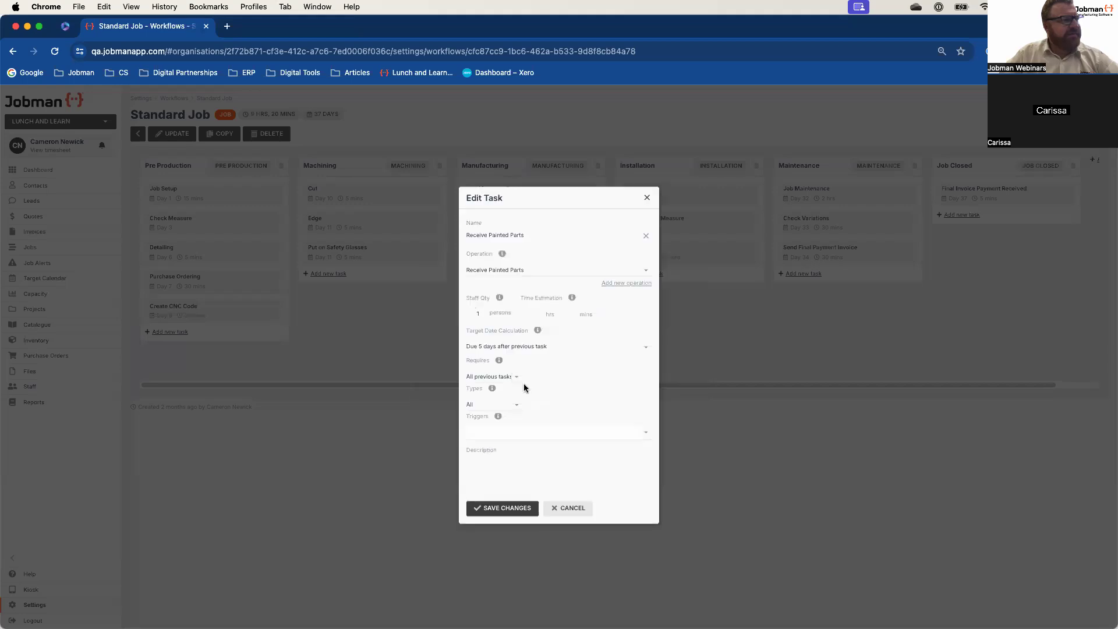
left_click(513, 409)
left_click(489, 444)
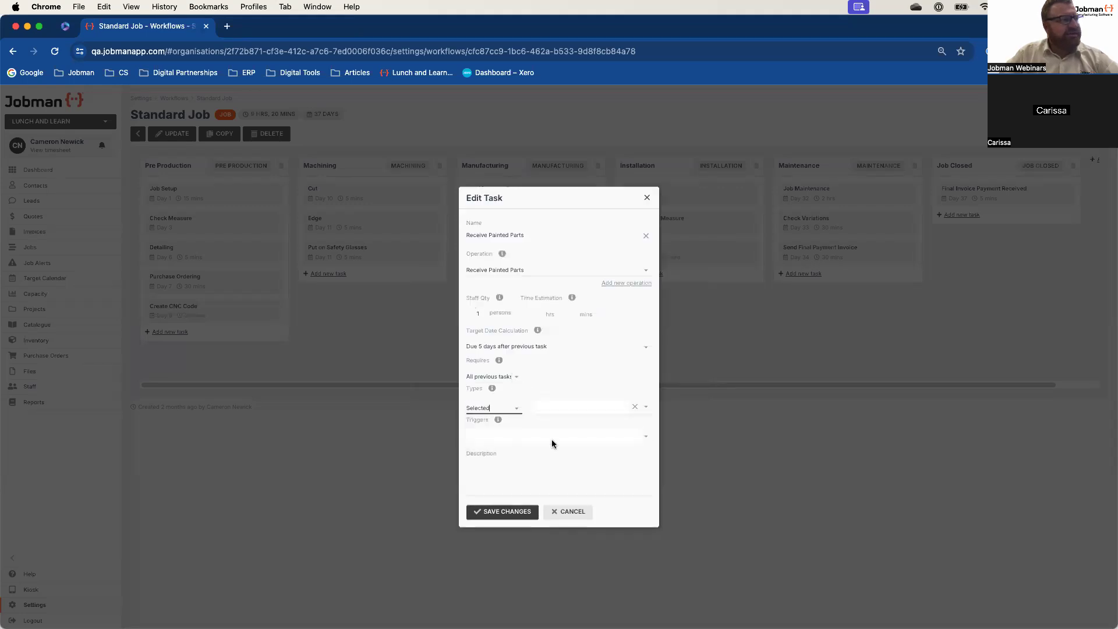
left_click(649, 406)
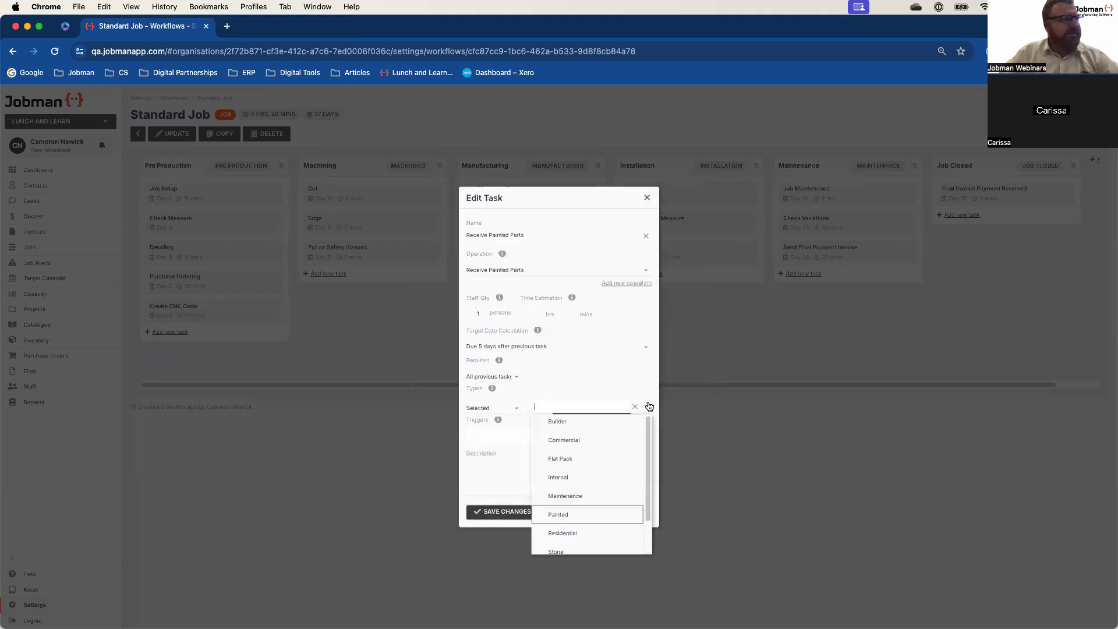
left_click(574, 514)
left_click(522, 512)
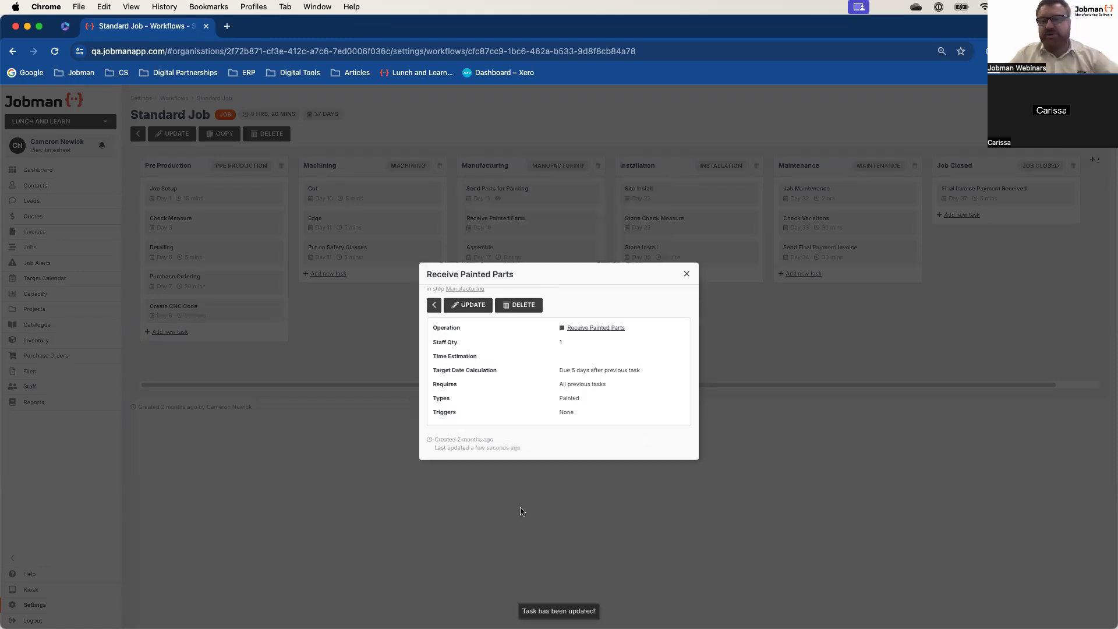
left_click(687, 275)
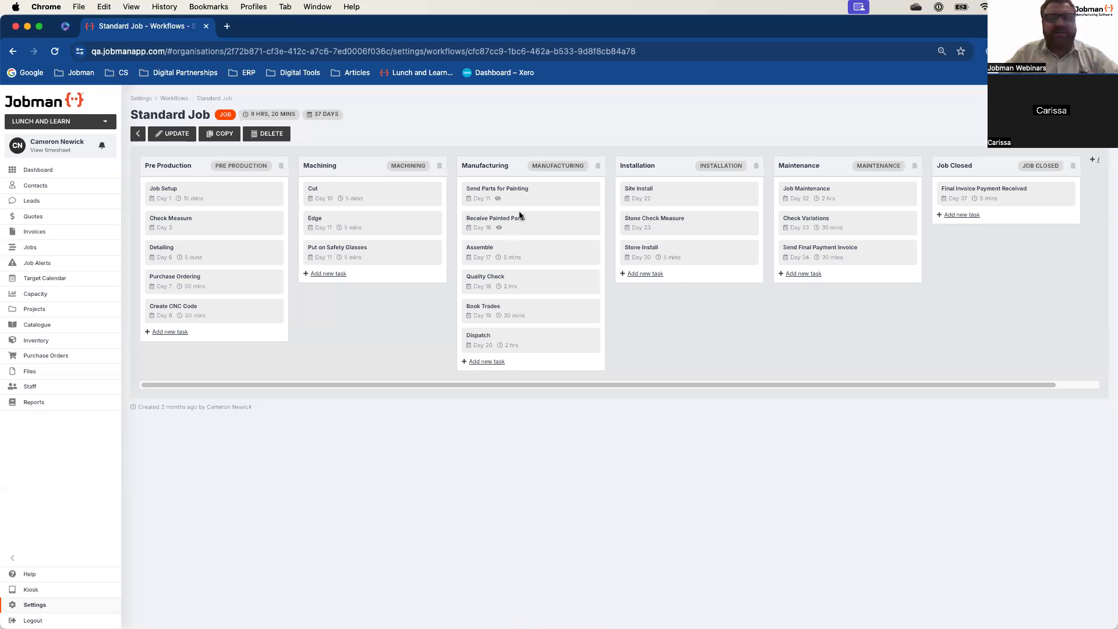
mouse_move(500, 200)
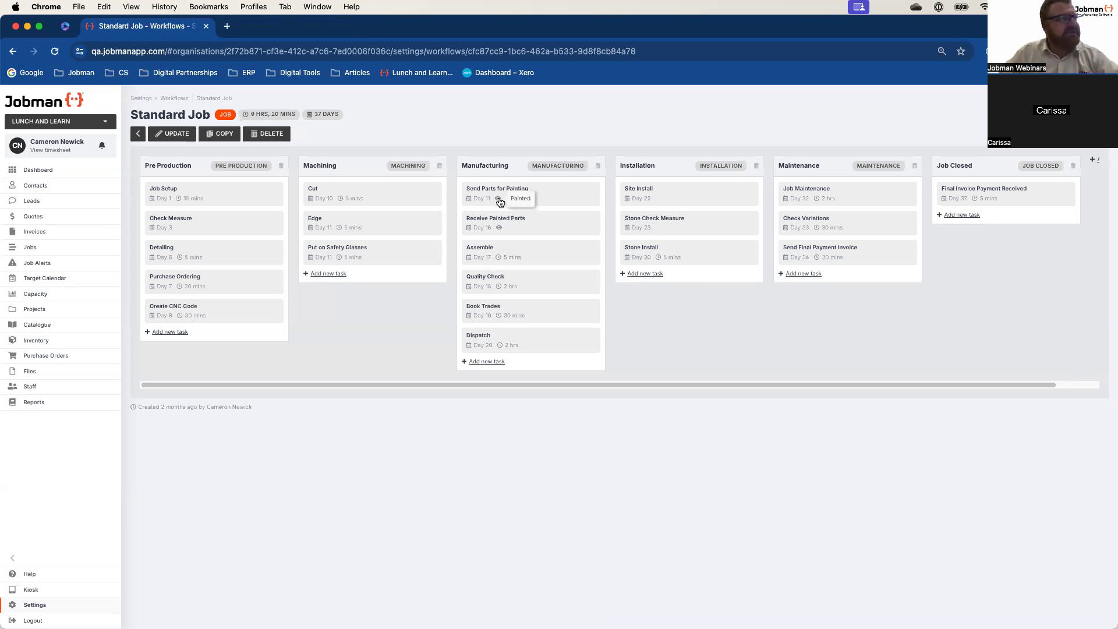
mouse_move(499, 229)
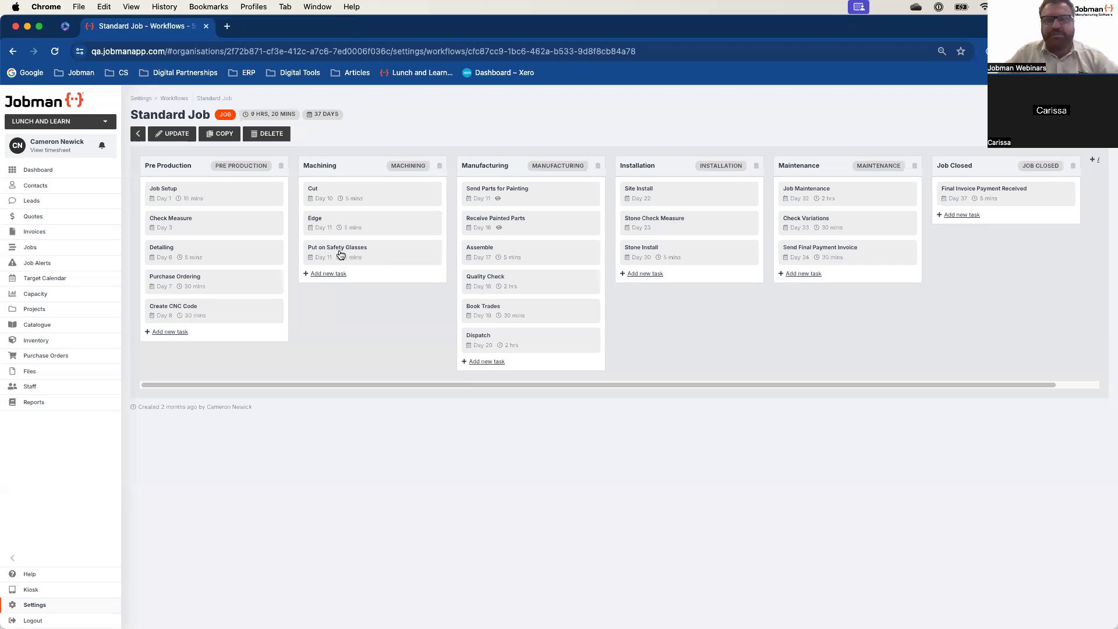
Move the Put on Safety Glasses task to the start of the Machining step, ahead of Cut.
left_click_drag(343, 254, 344, 201)
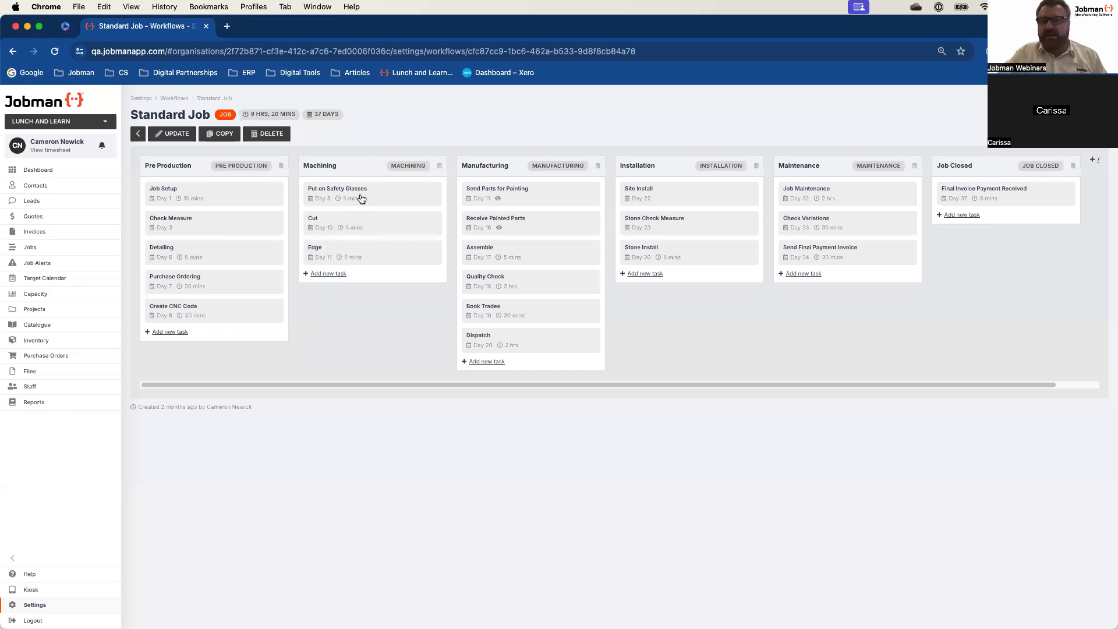
mouse_move(333, 230)
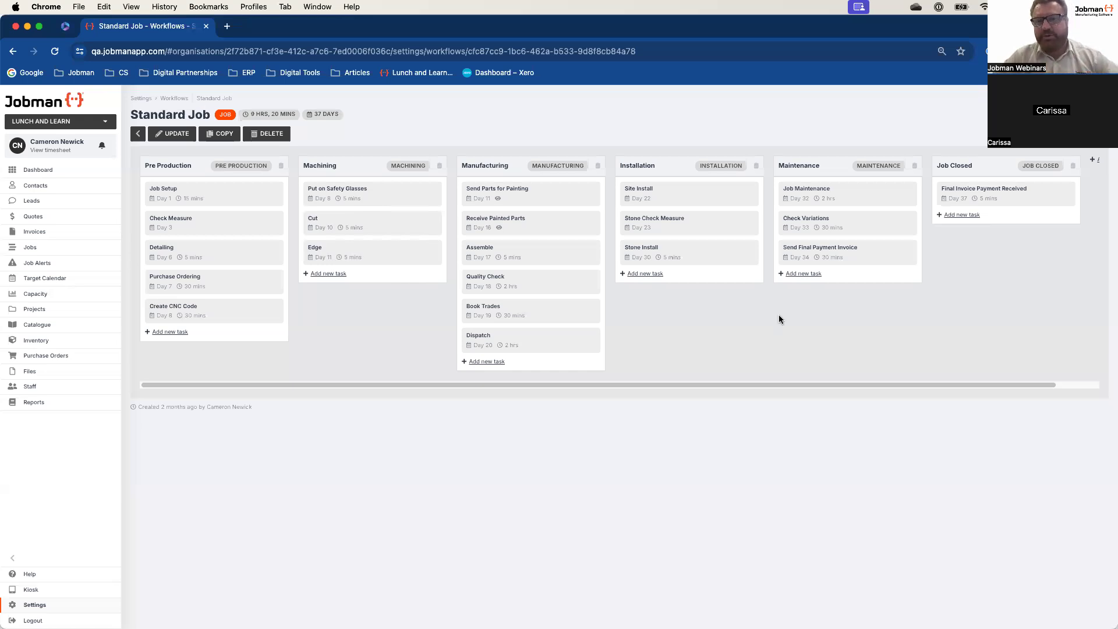
Rename the Site Install task in the Installation step as Install and save the changes.
left_click(643, 192)
left_click(469, 300)
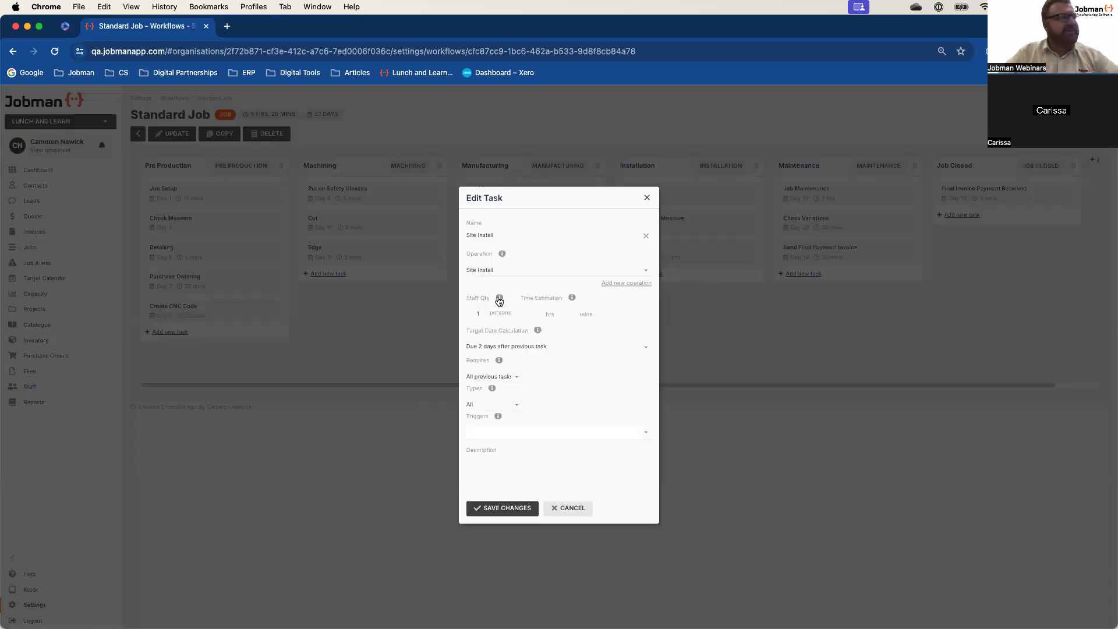
left_click(503, 237)
key("super+a")
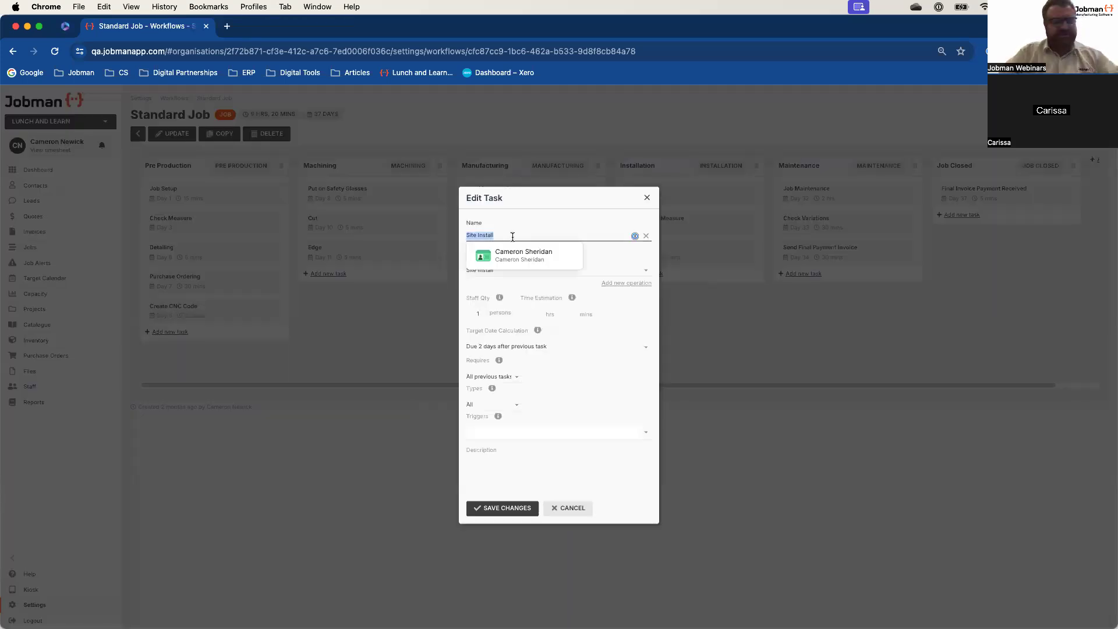
type("insta")
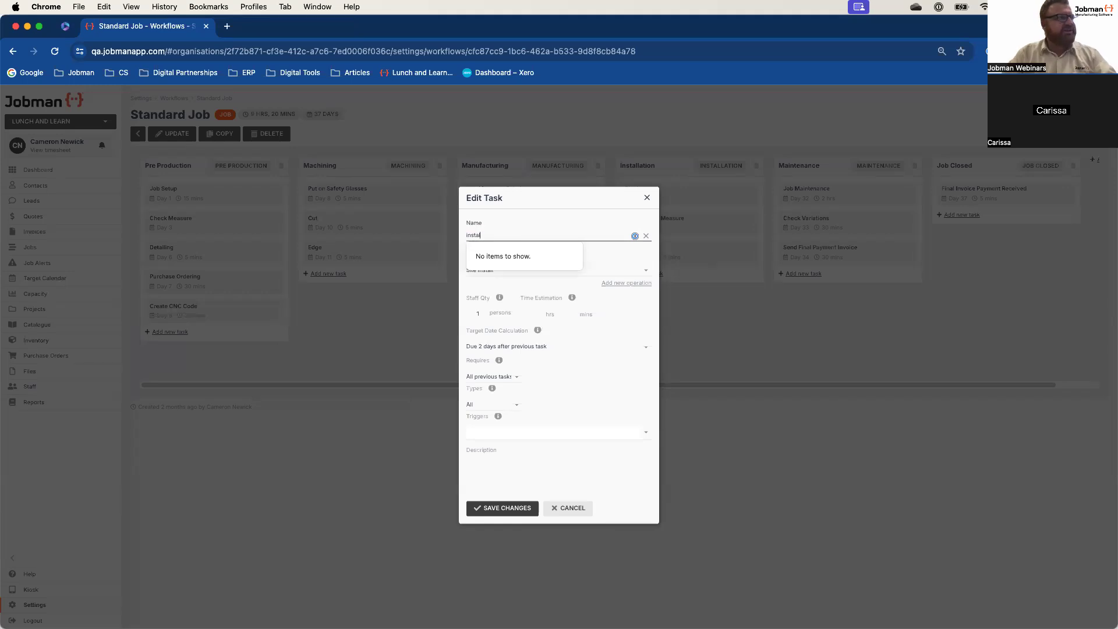
key("BackSpace")
key("BackSpace")
type("Install")
left_click(511, 509)
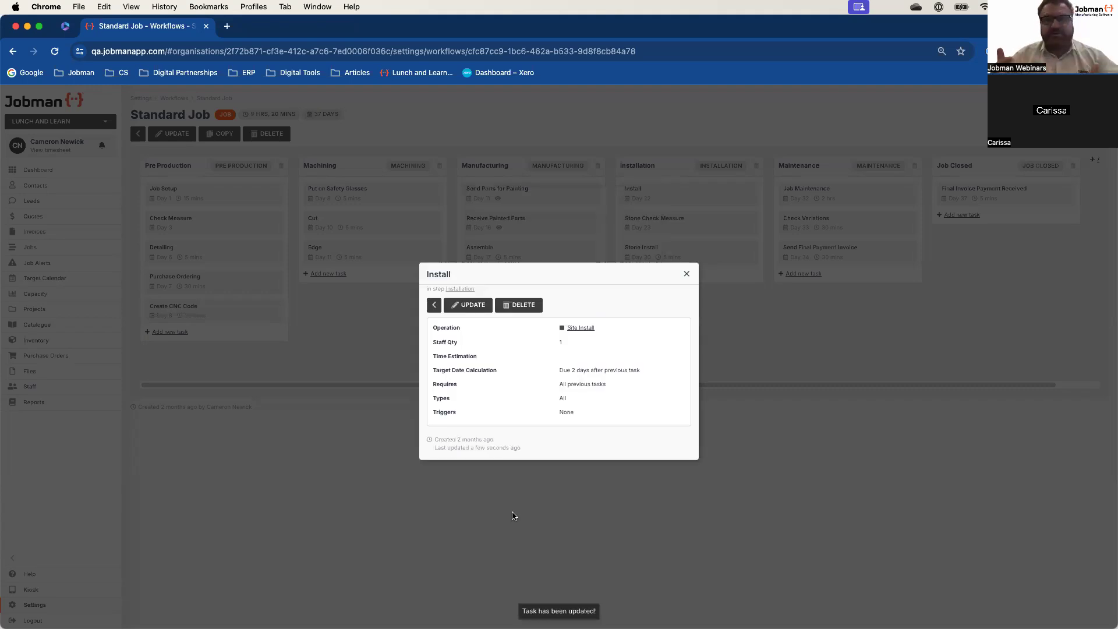
left_click(688, 274)
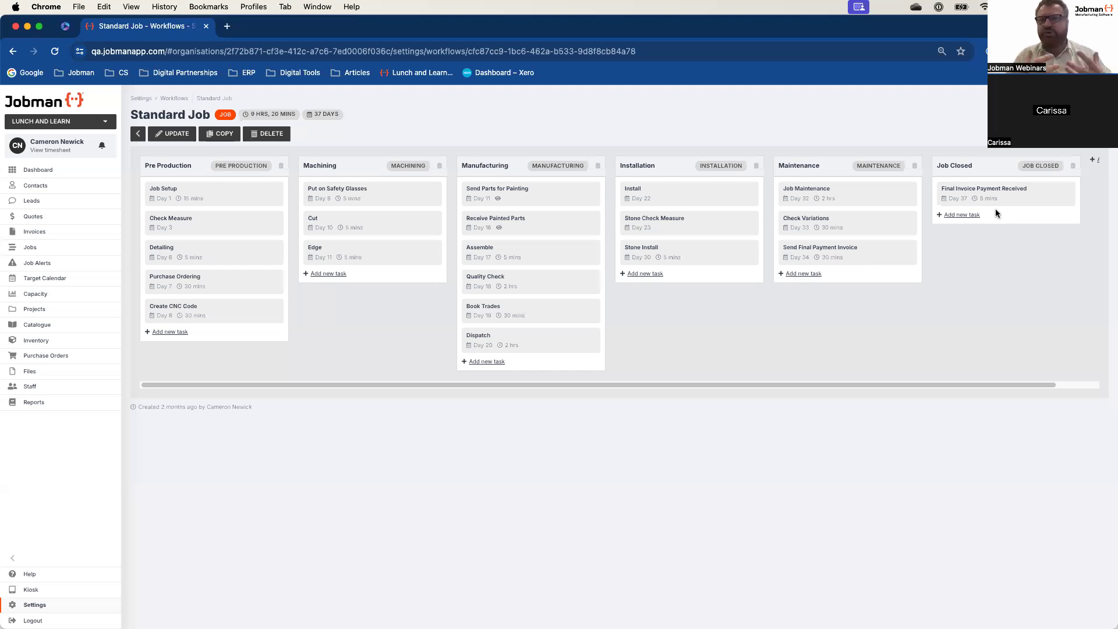
Make a copy of the Standard Job workflow from the workflows list.
left_click(170, 99)
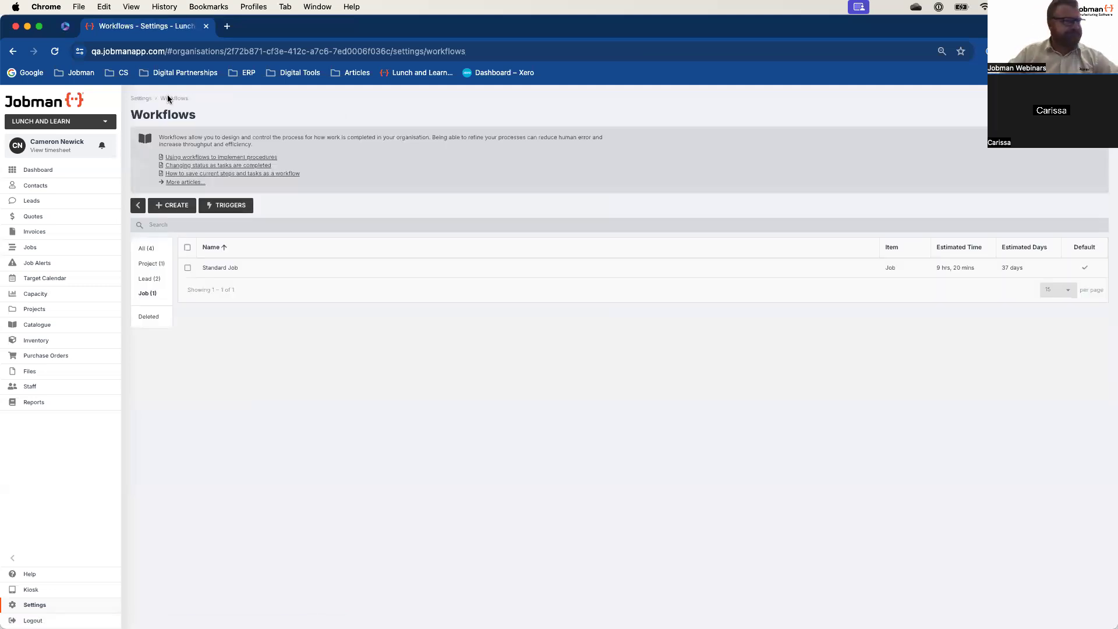
left_click(218, 272)
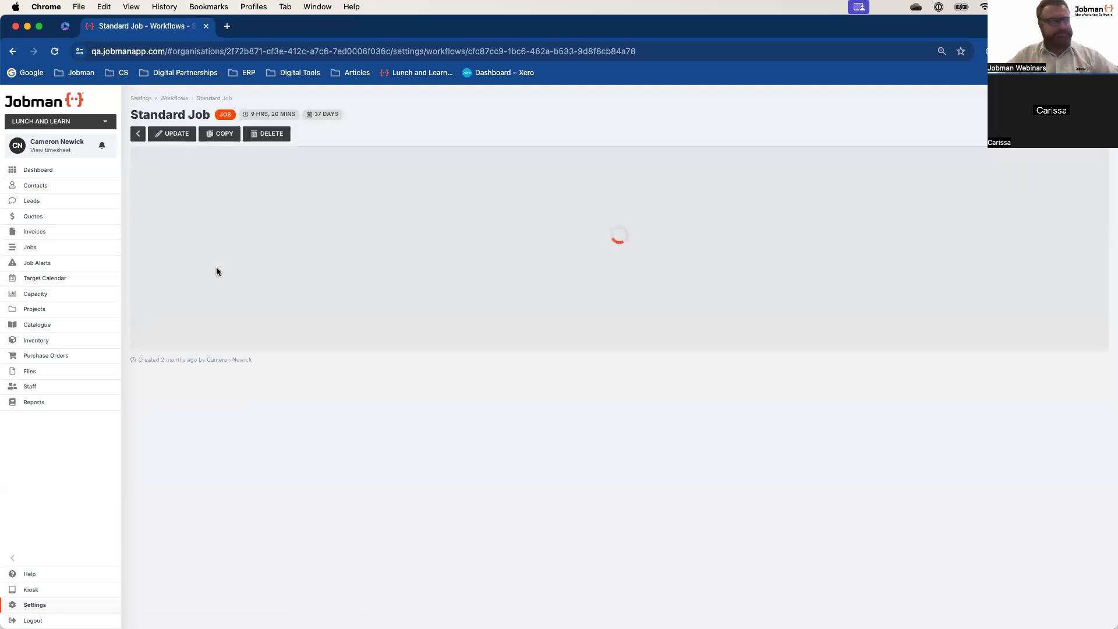
left_click(219, 133)
left_click(556, 377)
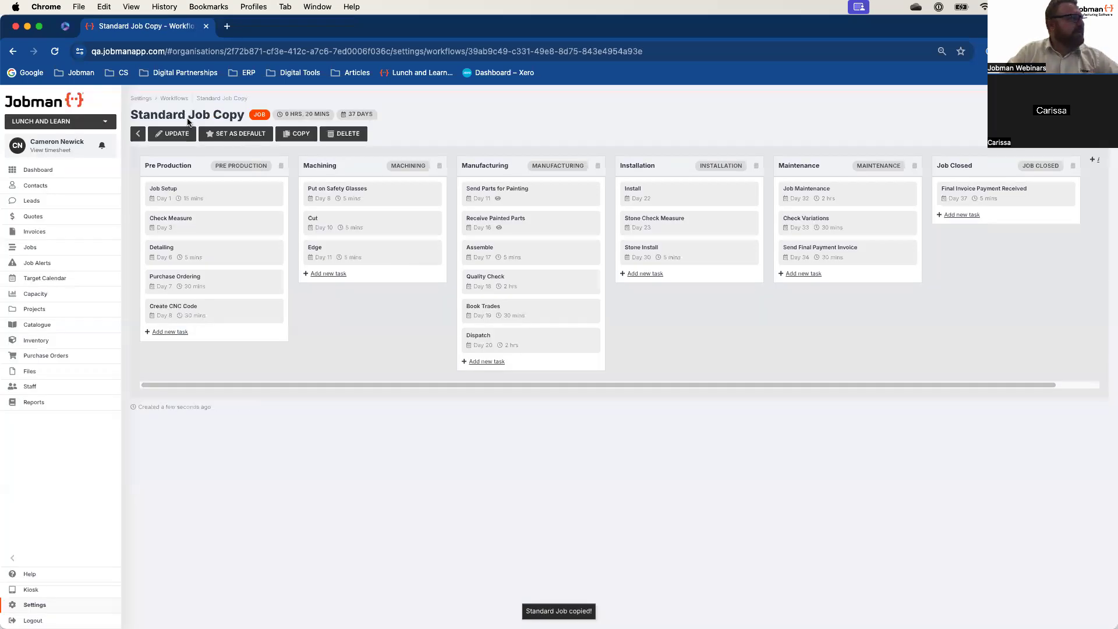
Rename the copied workflow as Lunch and Learn Job Workflow and save the changes.
left_click(168, 135)
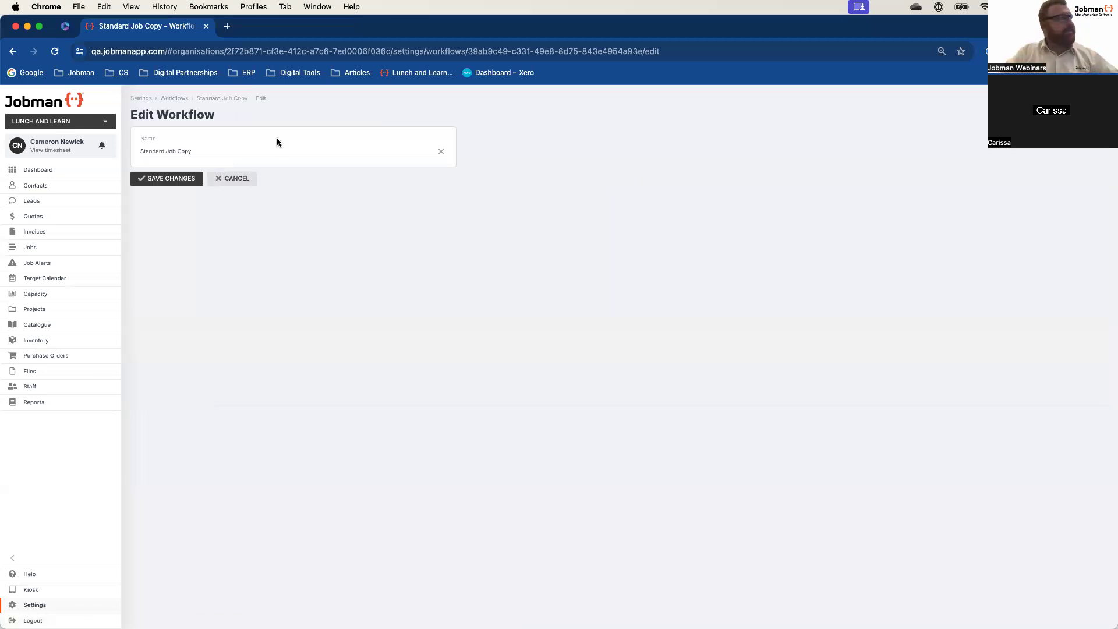
left_click(165, 150)
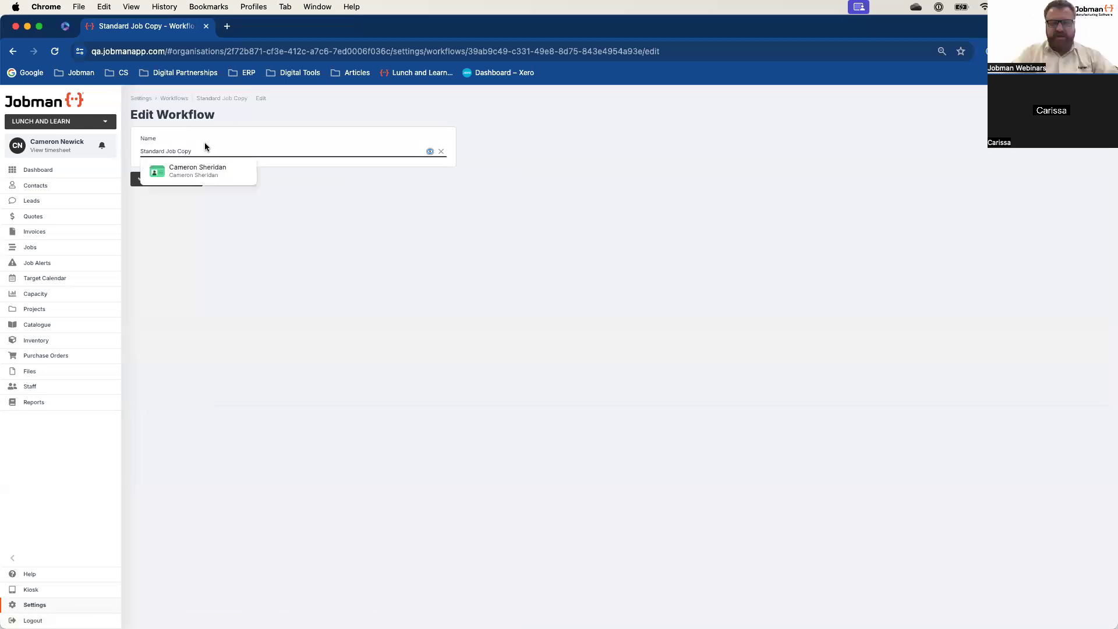
key("BackSpace")
key("BackSpace")
key("BackSpace")
key("BackSpace")
key("BackSpace")
key("BackSpace")
key("BackSpace")
key("BackSpace")
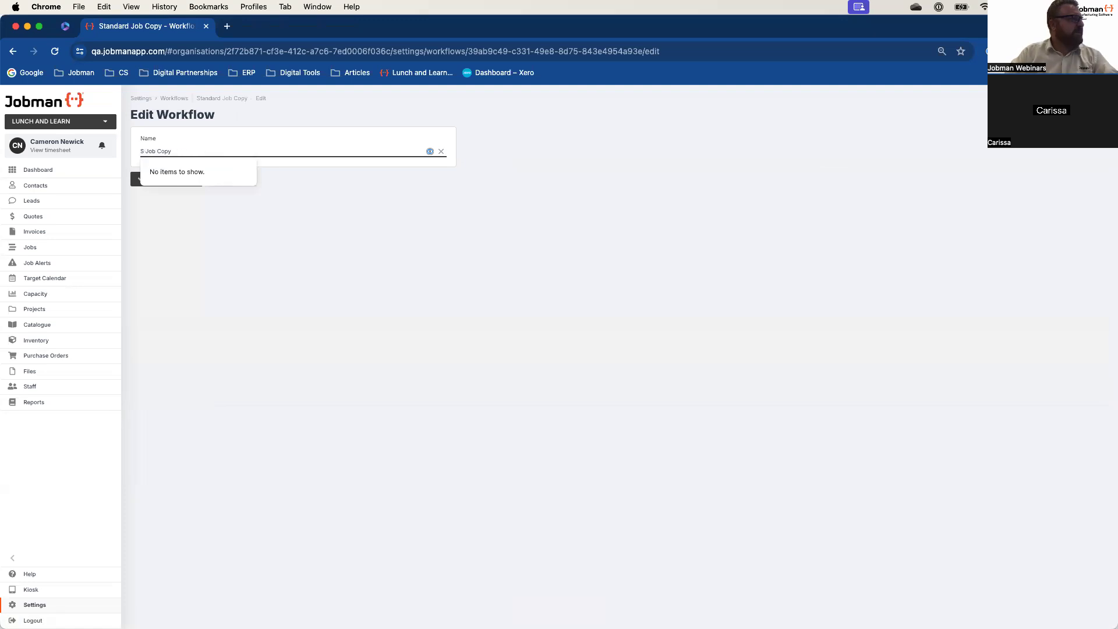
type("Lunch and L")
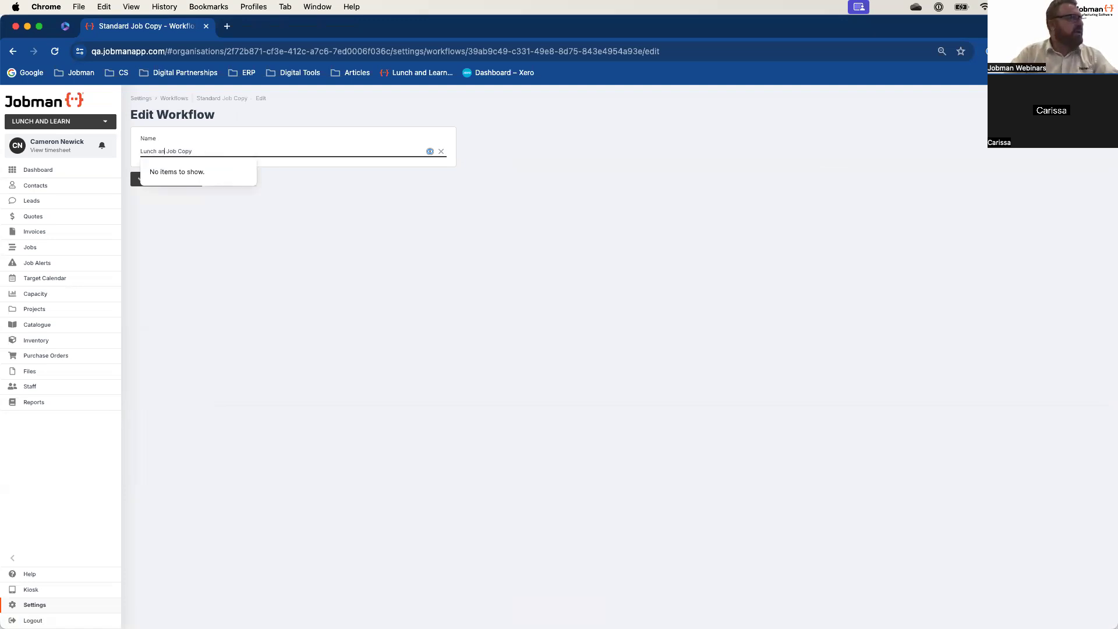
type("earn")
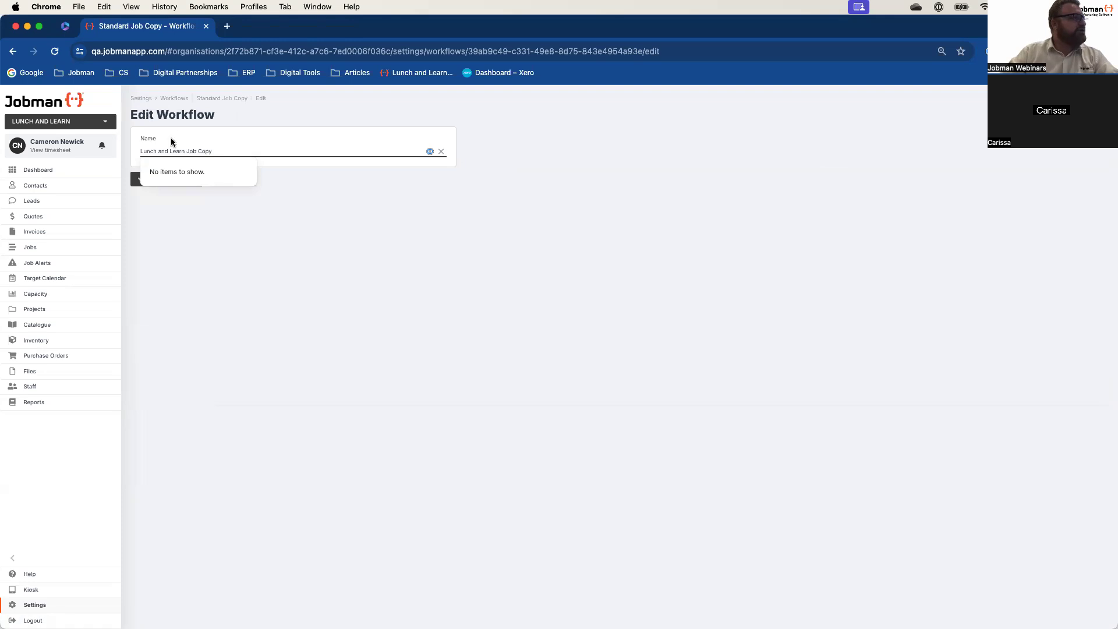
left_click(234, 143)
key("BackSpace")
key("BackSpace")
key("BackSpace")
key("BackSpace")
key("BackSpace")
type("Workflow")
left_click(183, 181)
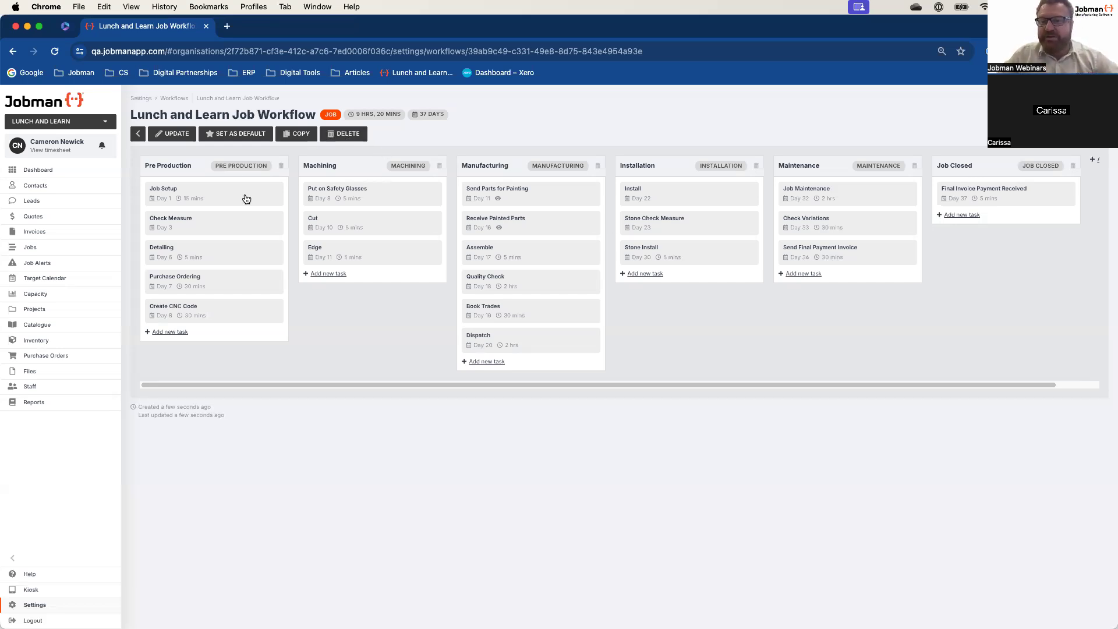
View the blank form for creating a workflow from the workflows list, and leave it without creating one.
left_click(167, 99)
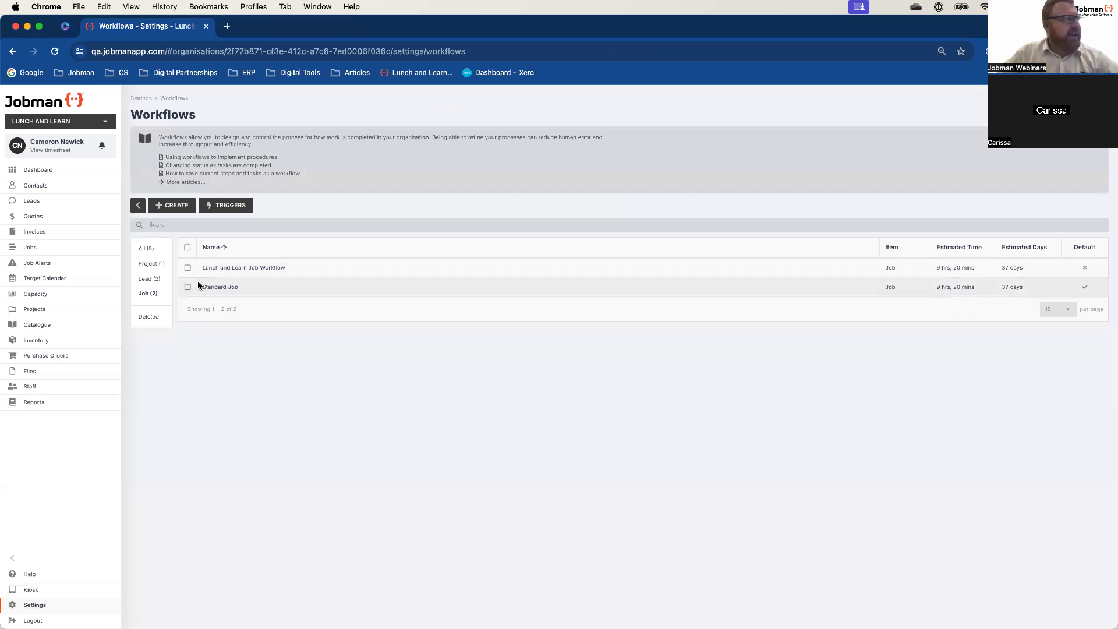
left_click(176, 210)
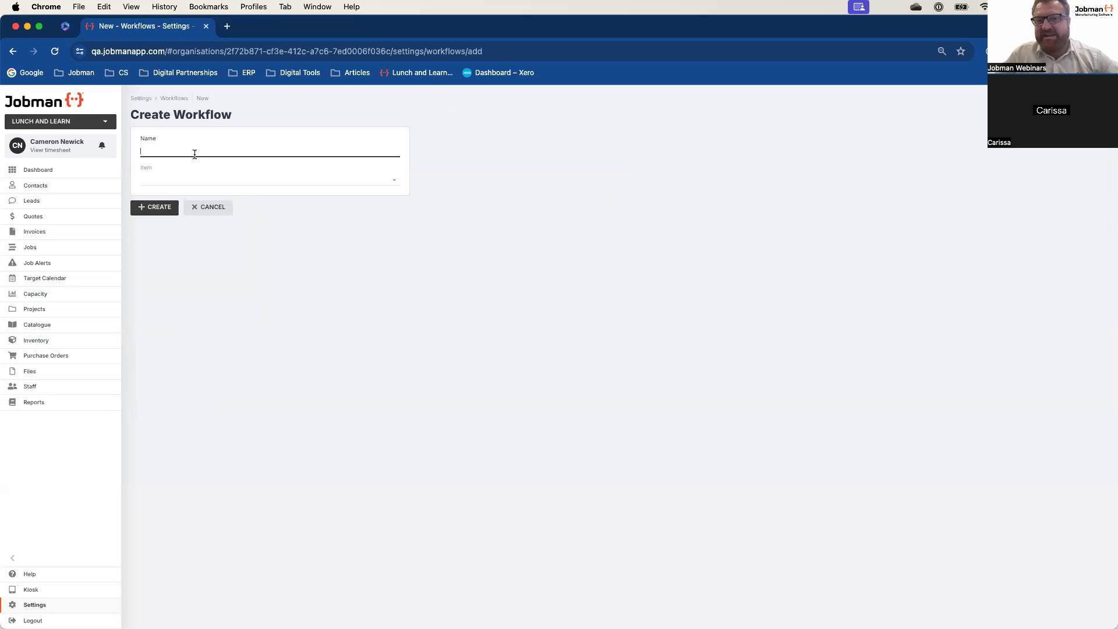
left_click(200, 209)
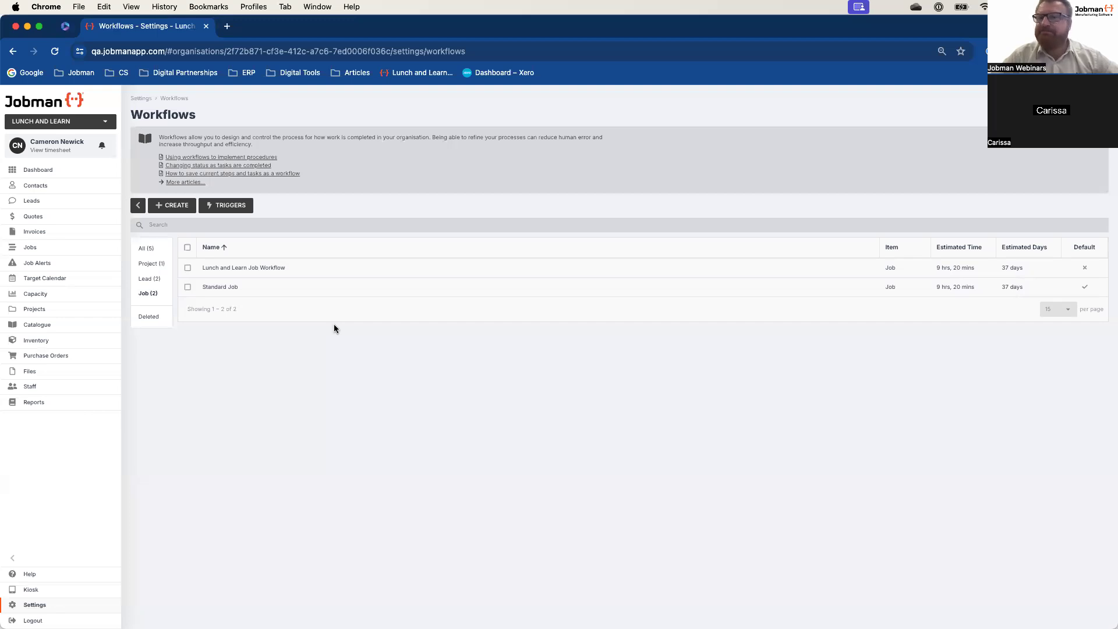
Examine the steps and tasks of the lead workflows Standard Lead and Commercial Lead Flow.
left_click(160, 279)
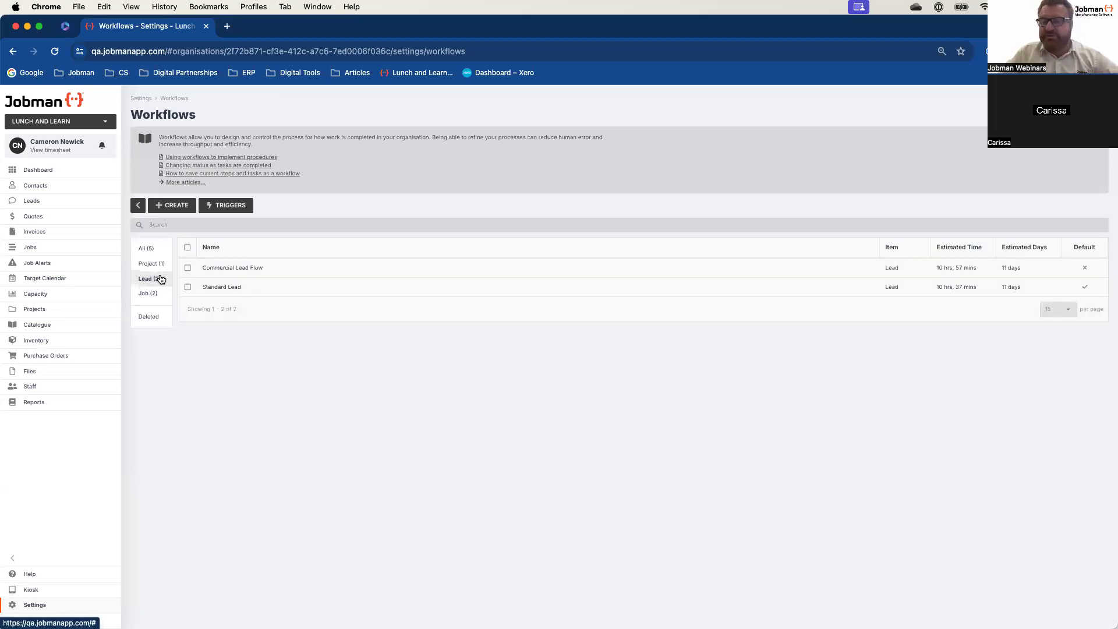
left_click(227, 288)
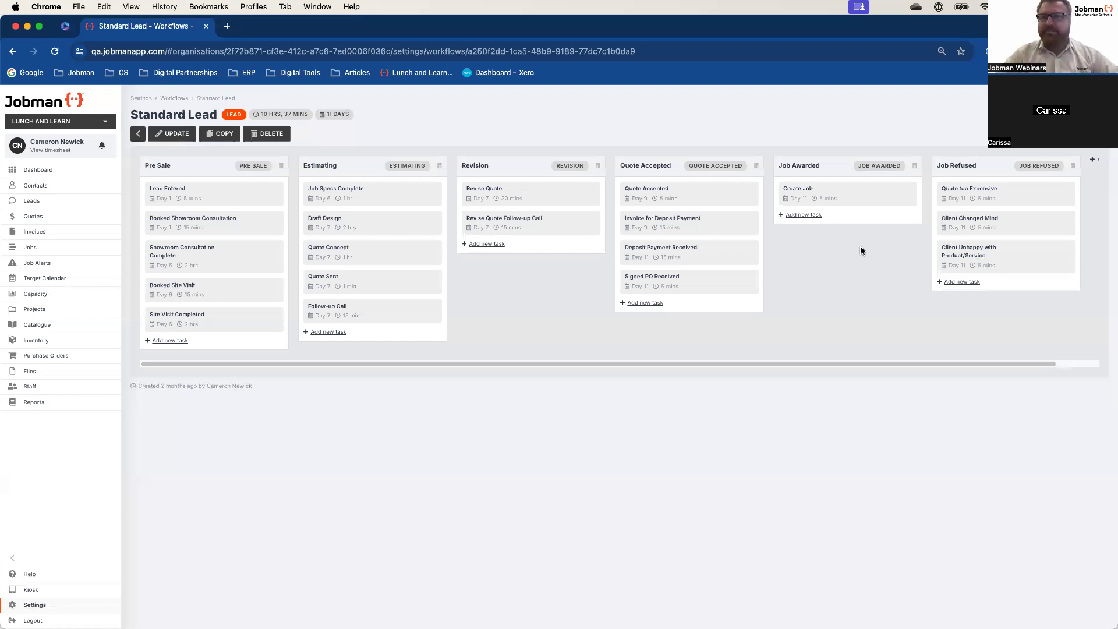
left_click(175, 99)
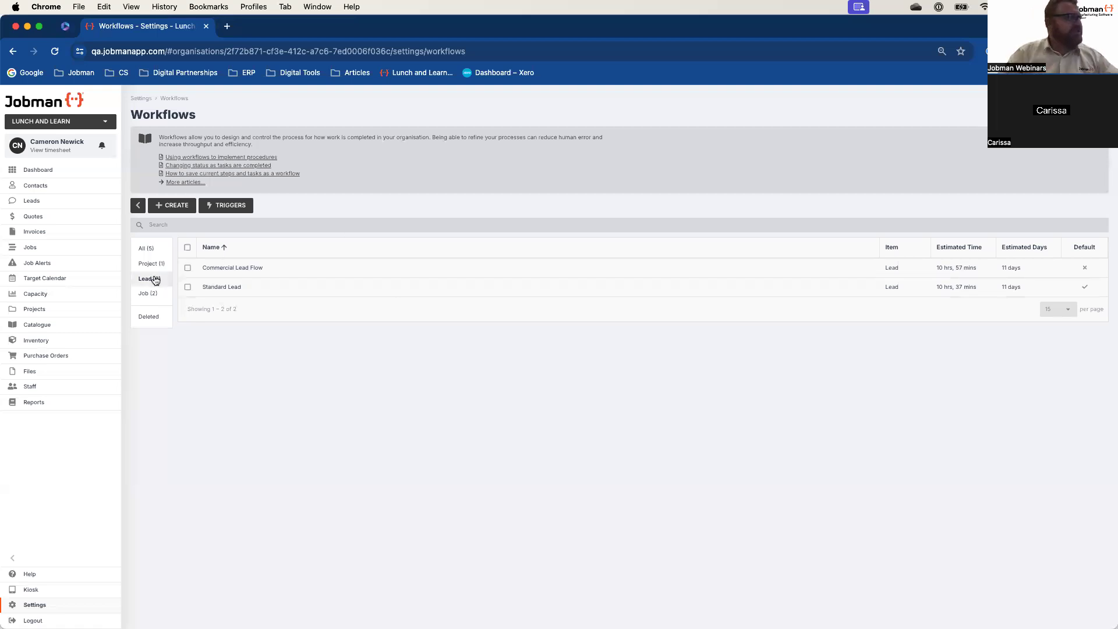
left_click(238, 273)
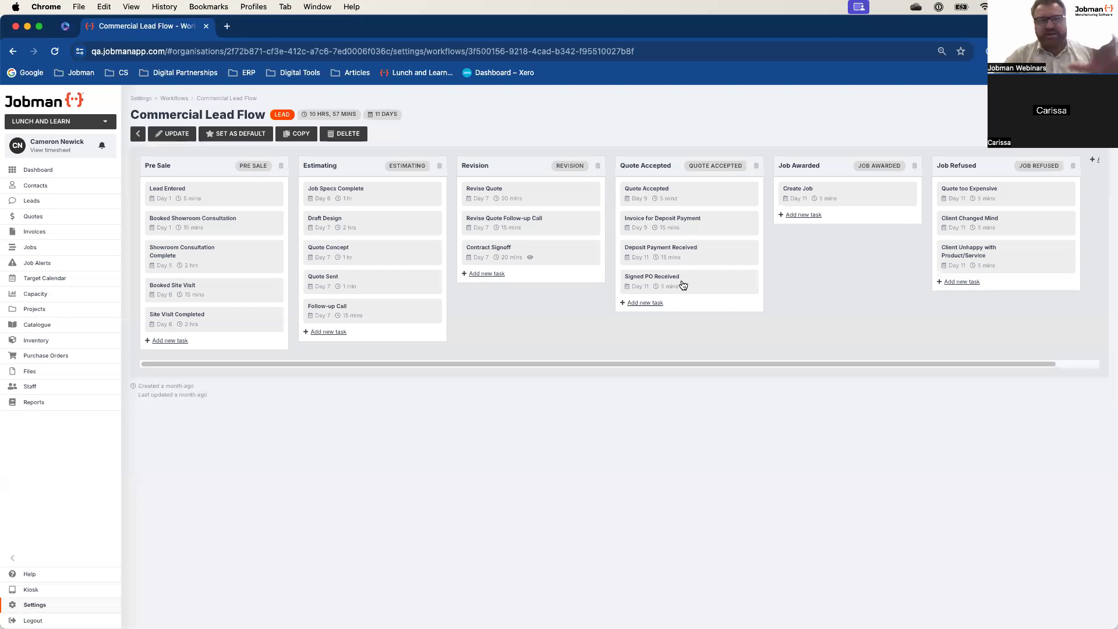
scroll(684, 284, "right", 1)
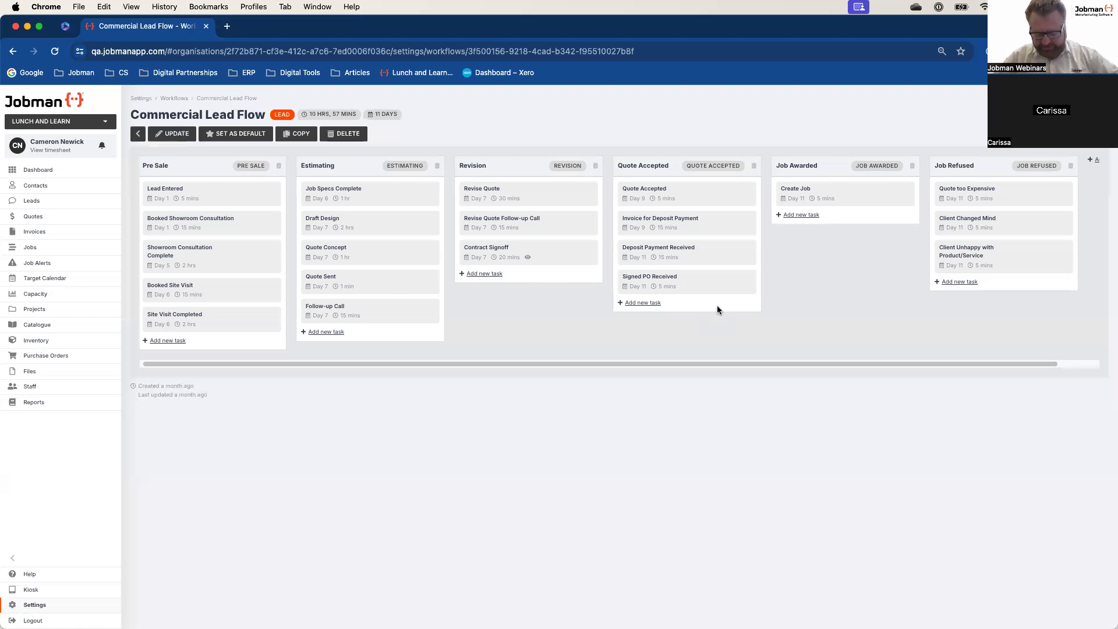
Start a new lead from the 132 Collins contact and select the contact's linked person.
left_click(42, 192)
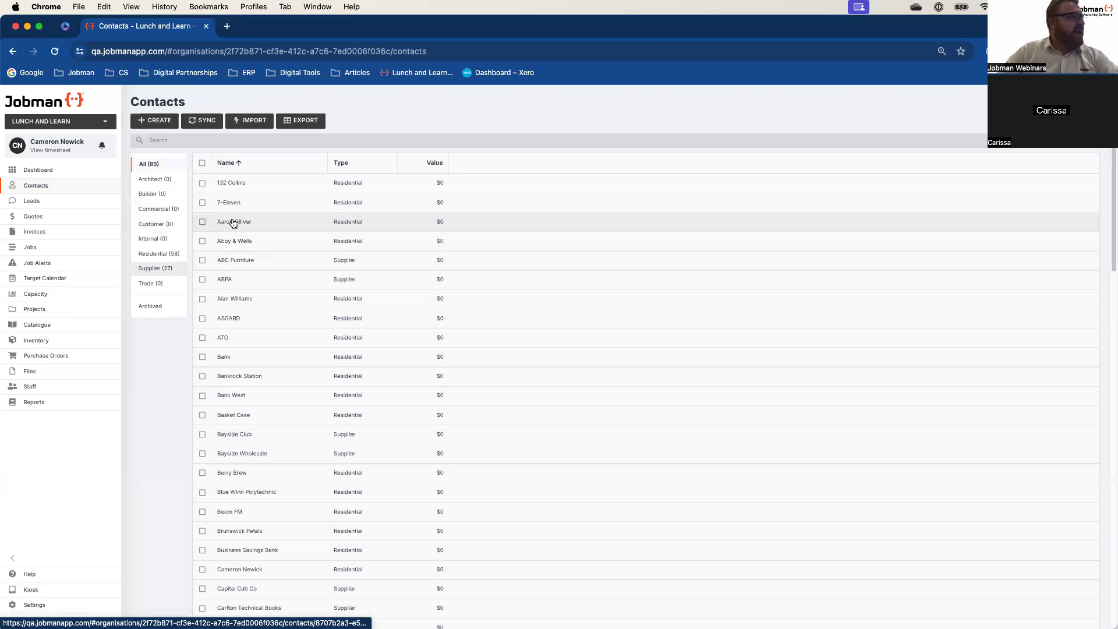
left_click(229, 186)
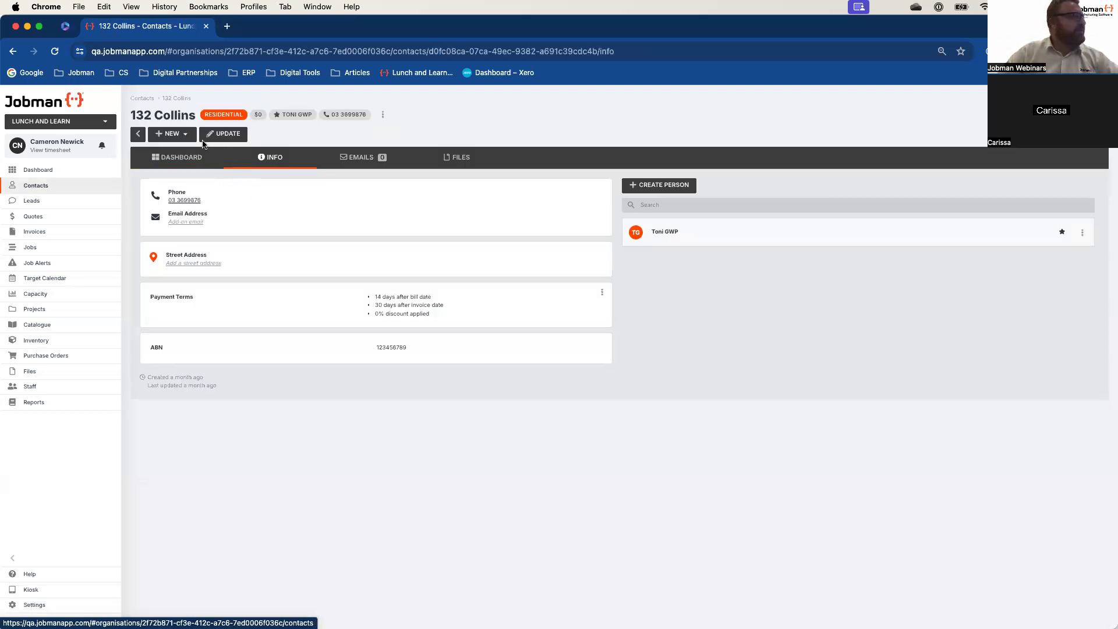
left_click(172, 134)
left_click(177, 154)
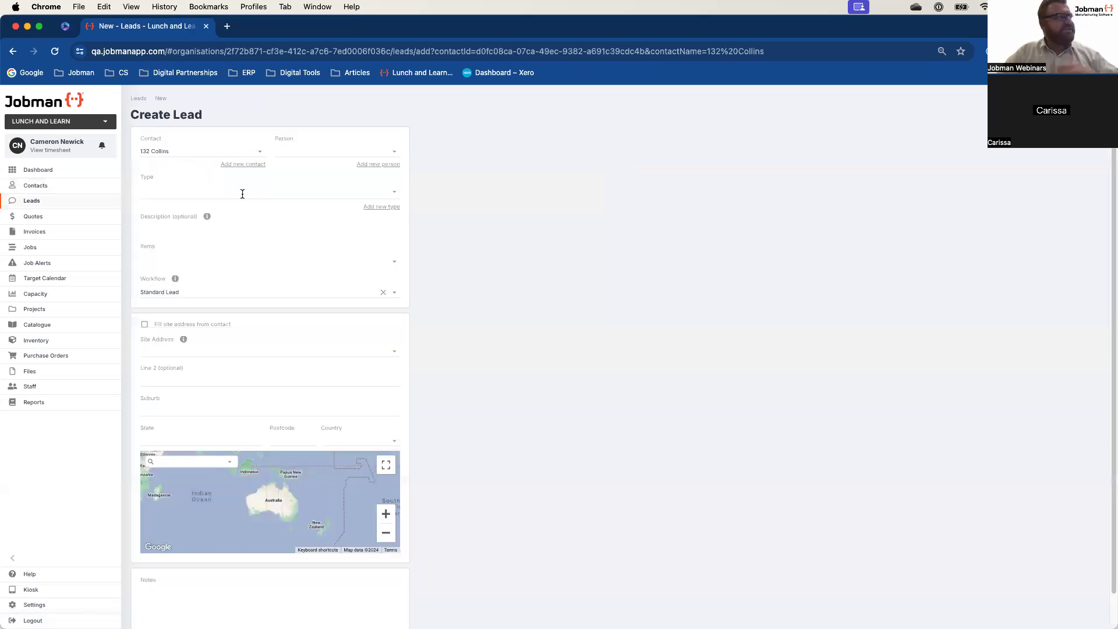
left_click(390, 158)
left_click(319, 169)
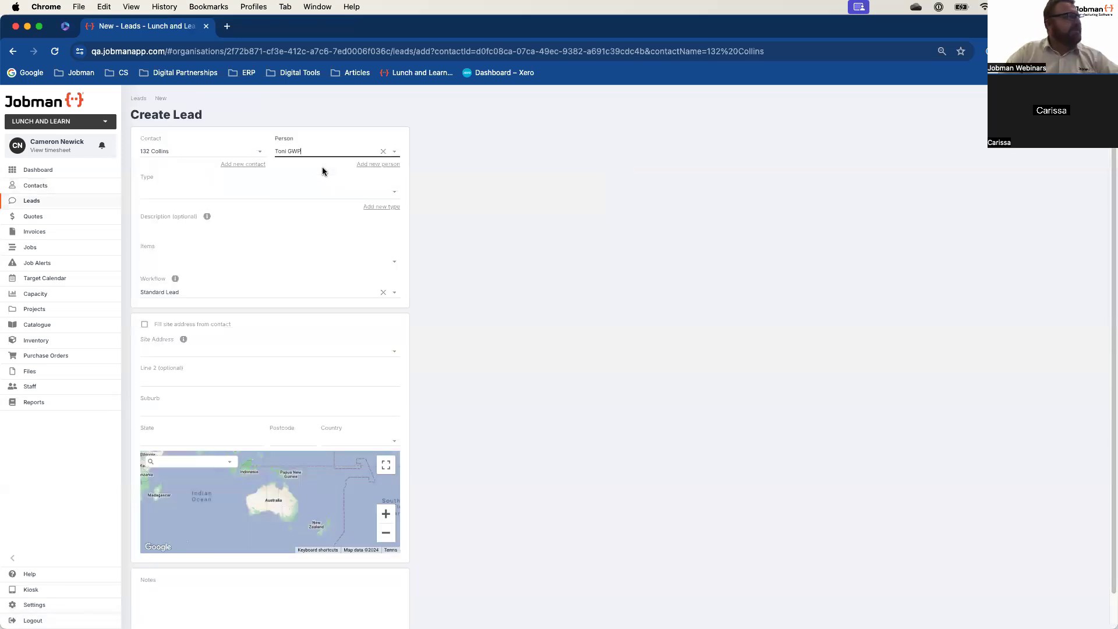
Set the lead's type to Residential and its description to Vol 6 Webinar, and create the lead with the Standard Lead workflow.
left_click(390, 196)
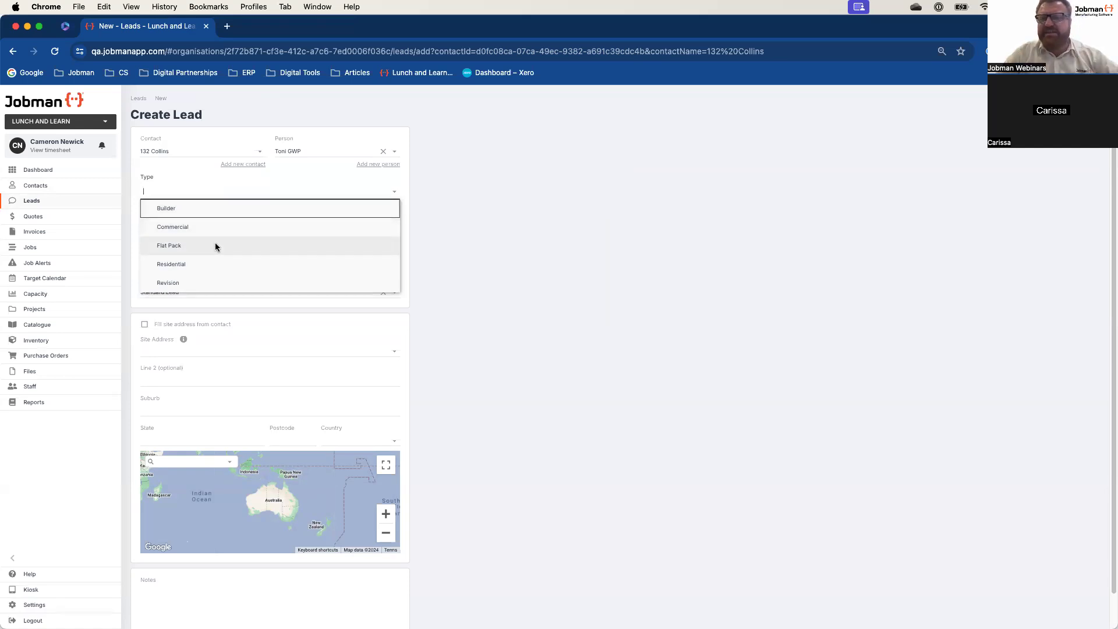
left_click(197, 264)
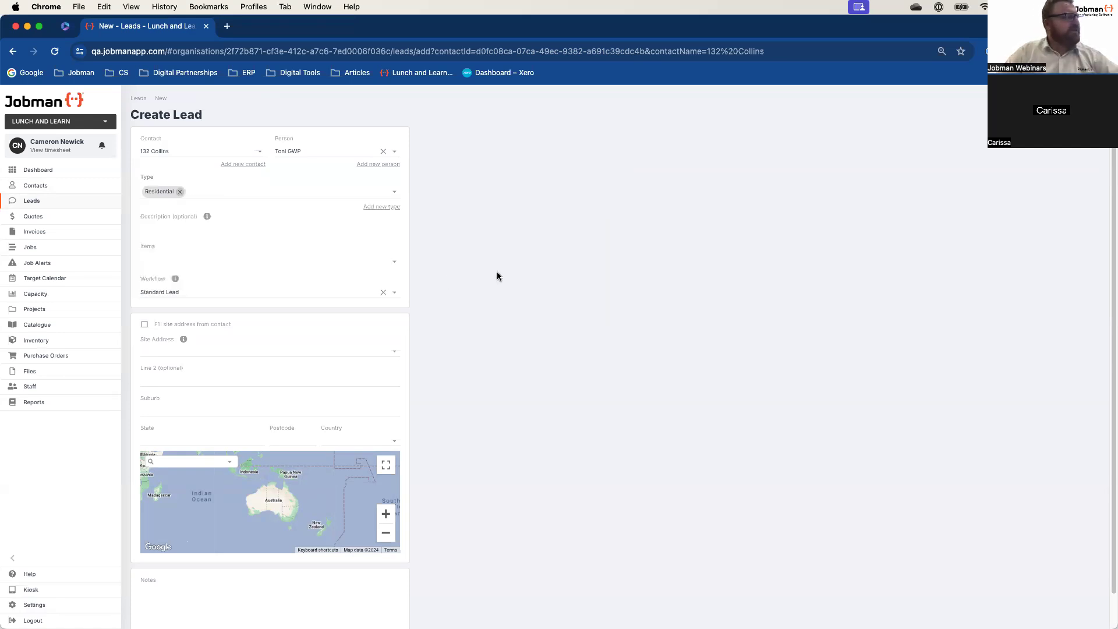
left_click(176, 230)
type("Va")
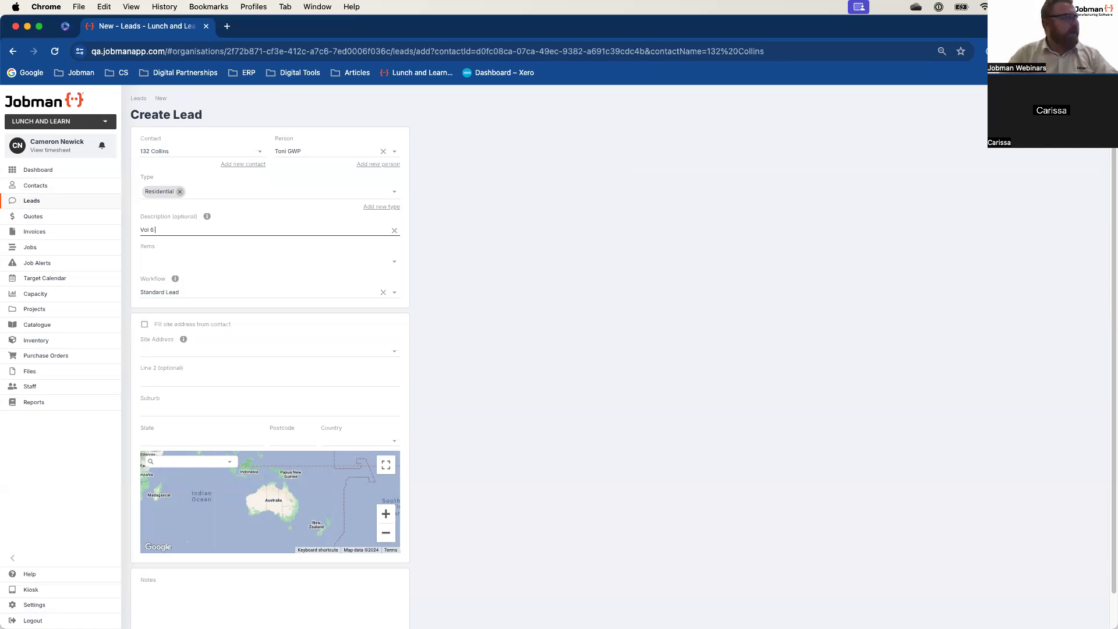
type("Webina")
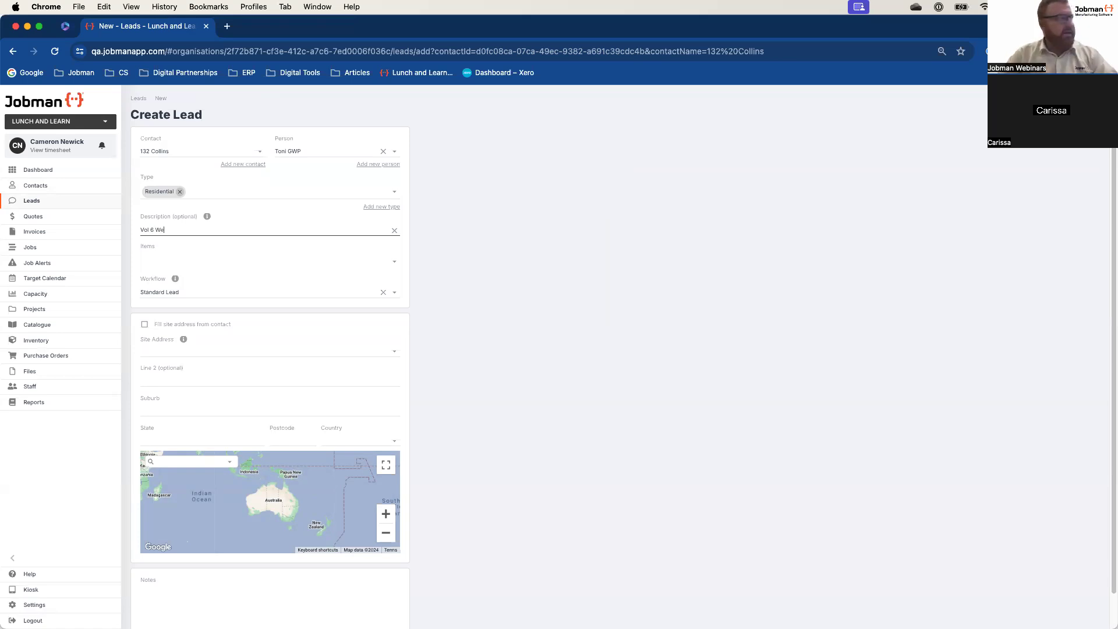
left_click(544, 460)
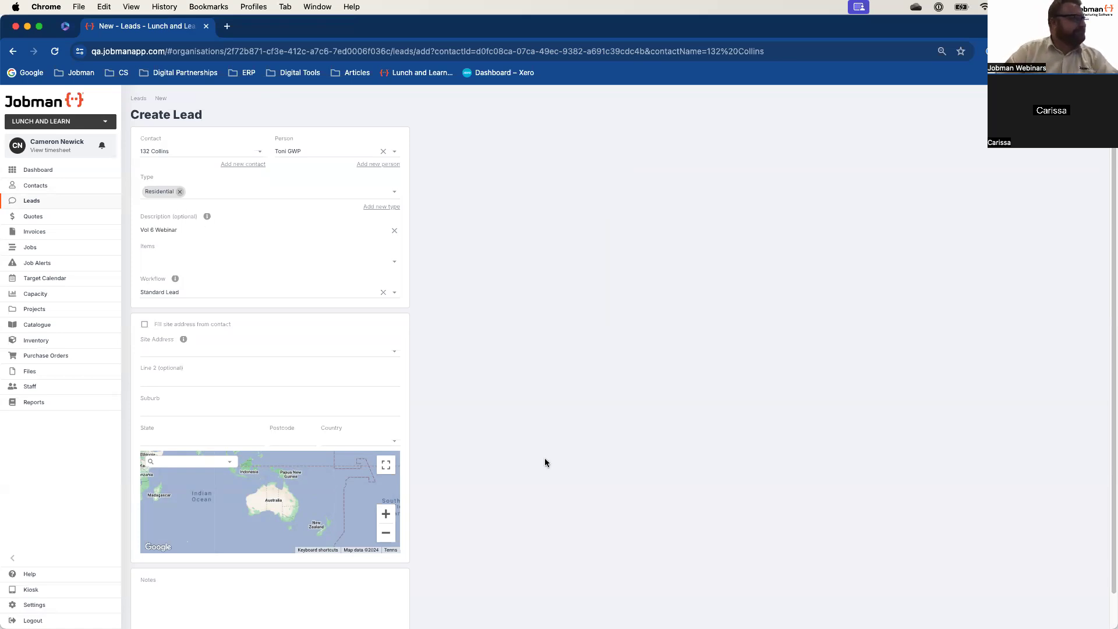
scroll(495, 466, "down", 2)
left_click(157, 607)
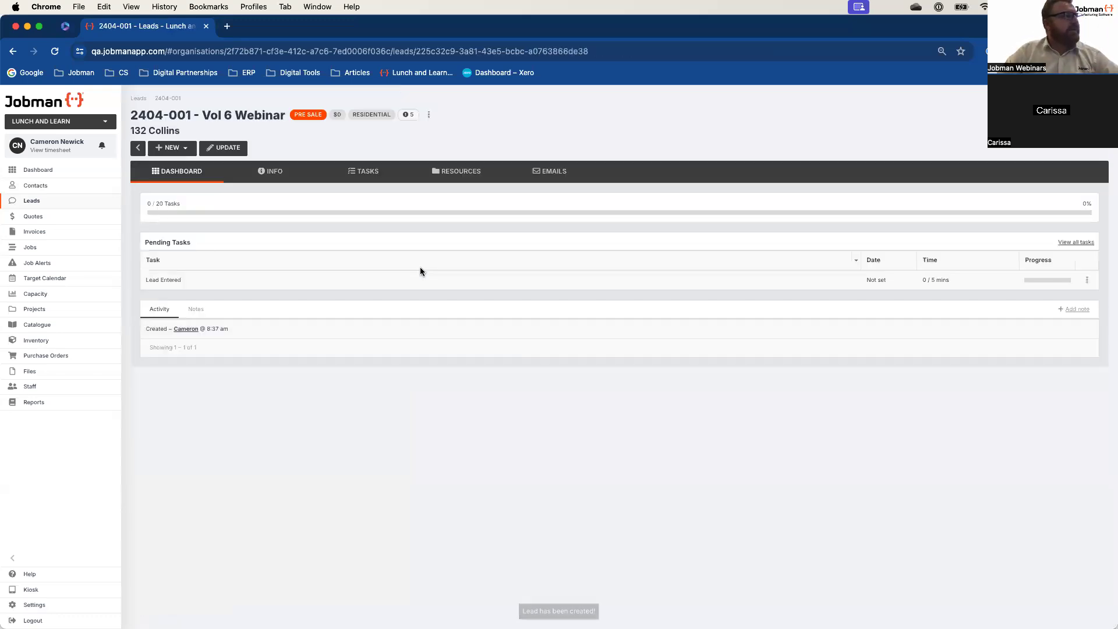
Set the start date of the lead's Lead Entered task to 04/04/2024, recalculating all tasks after this one.
left_click(369, 177)
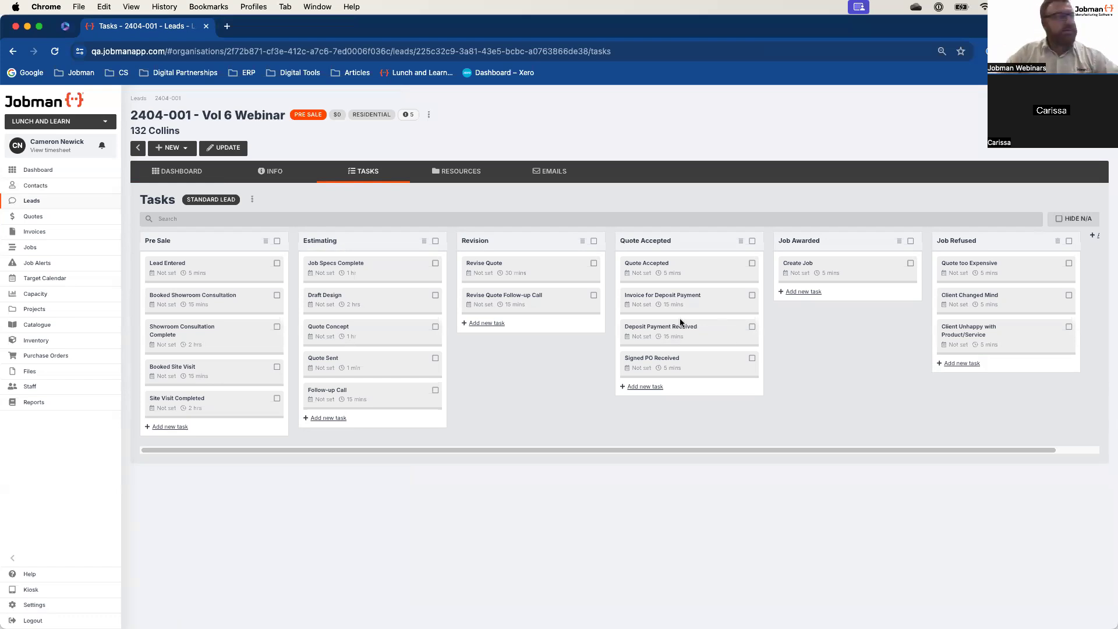
left_click(165, 266)
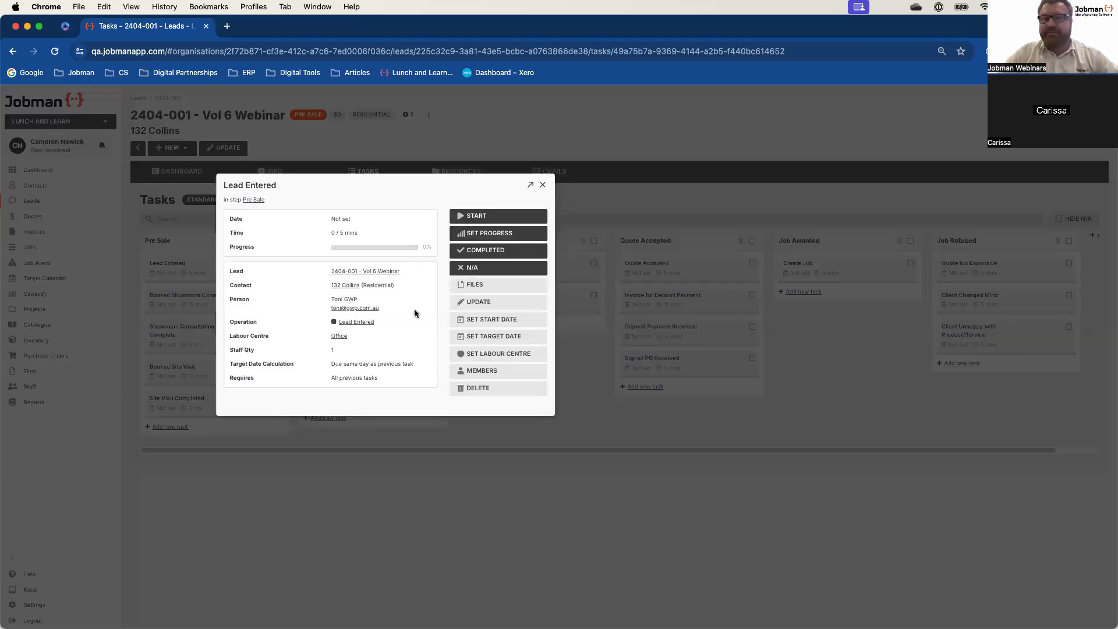
left_click(483, 321)
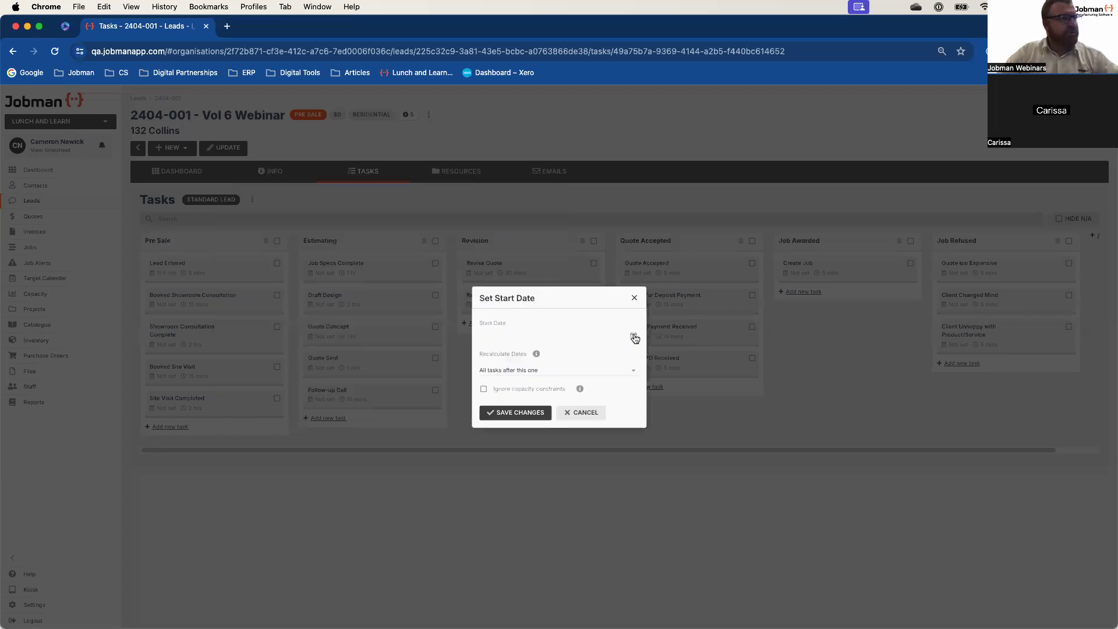
left_click(633, 336)
left_click(586, 393)
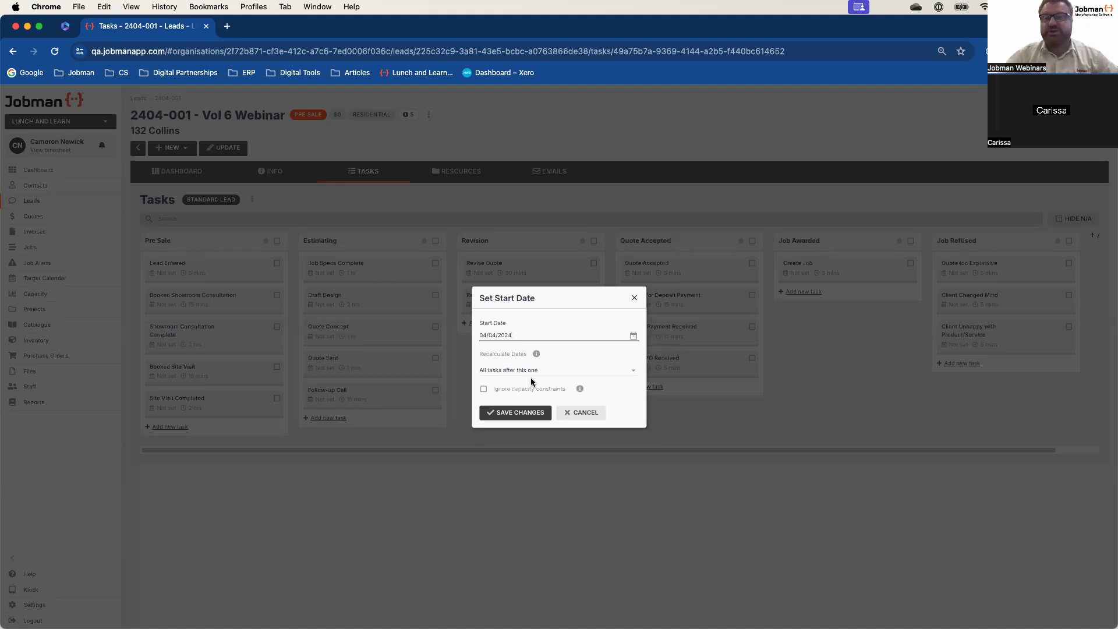
left_click(515, 412)
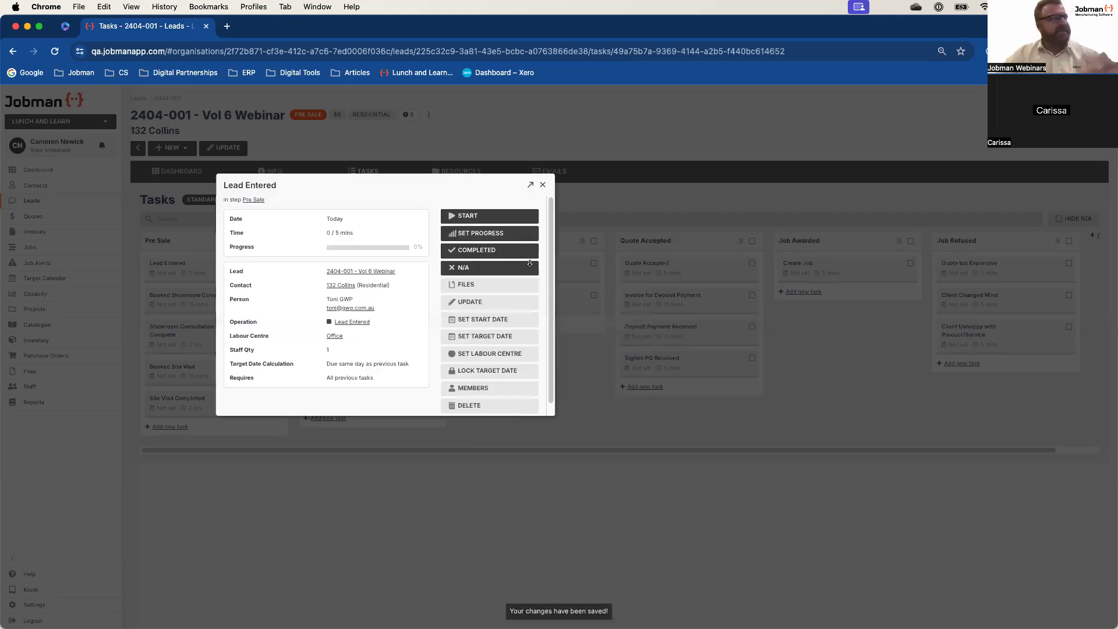
left_click(543, 187)
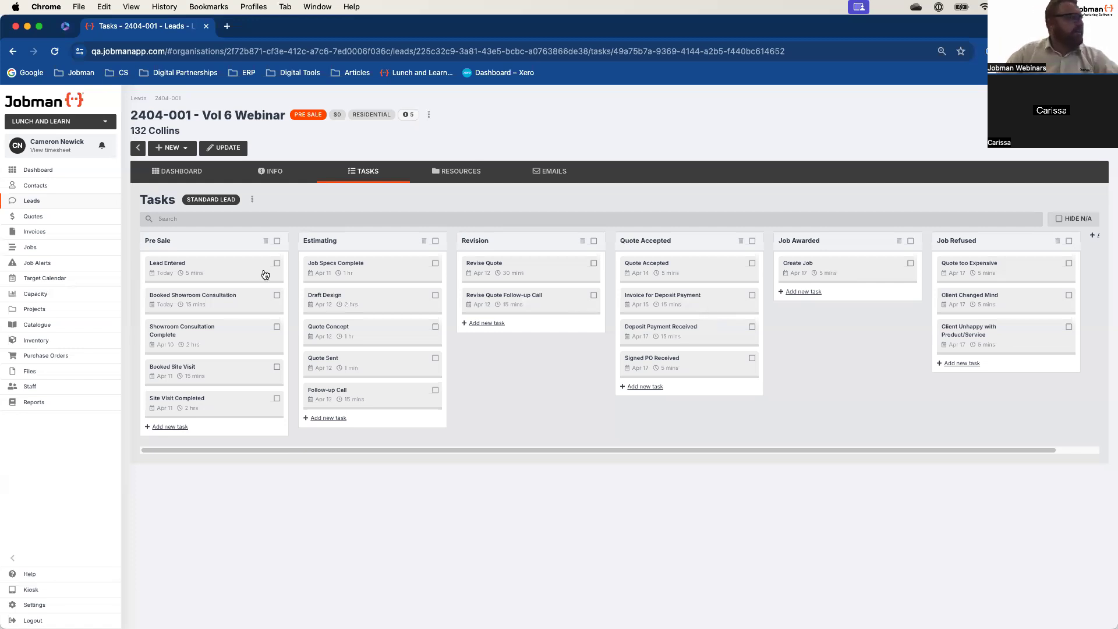
Mark all tasks in the Pre Sale, Estimating, Revision and Quote Accepted steps as completed.
left_click(277, 241)
left_click(436, 241)
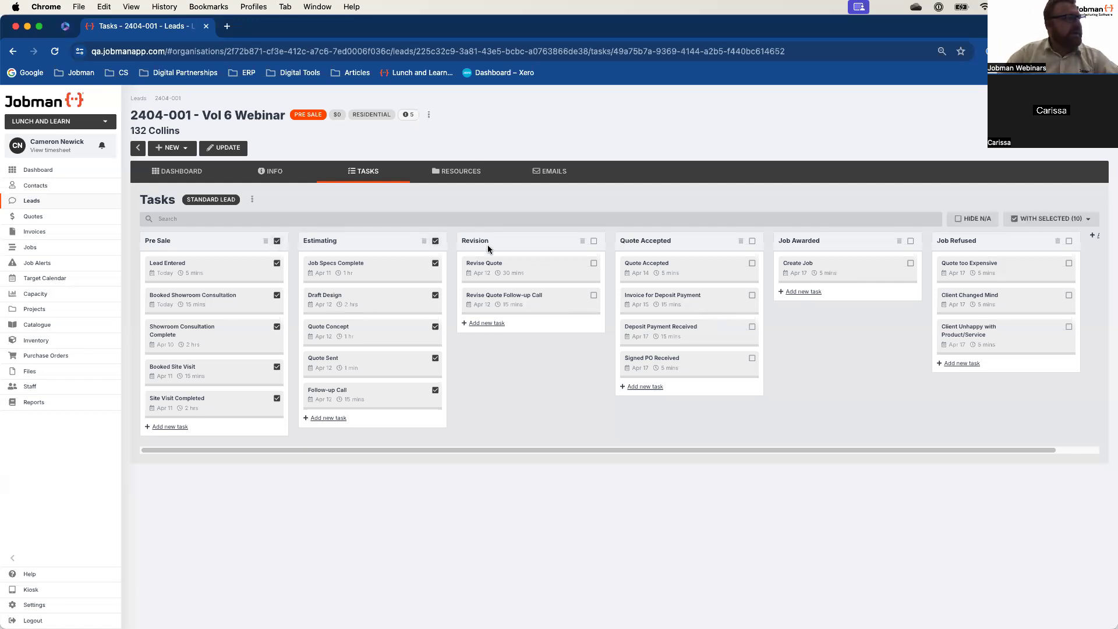
left_click(594, 241)
left_click(752, 241)
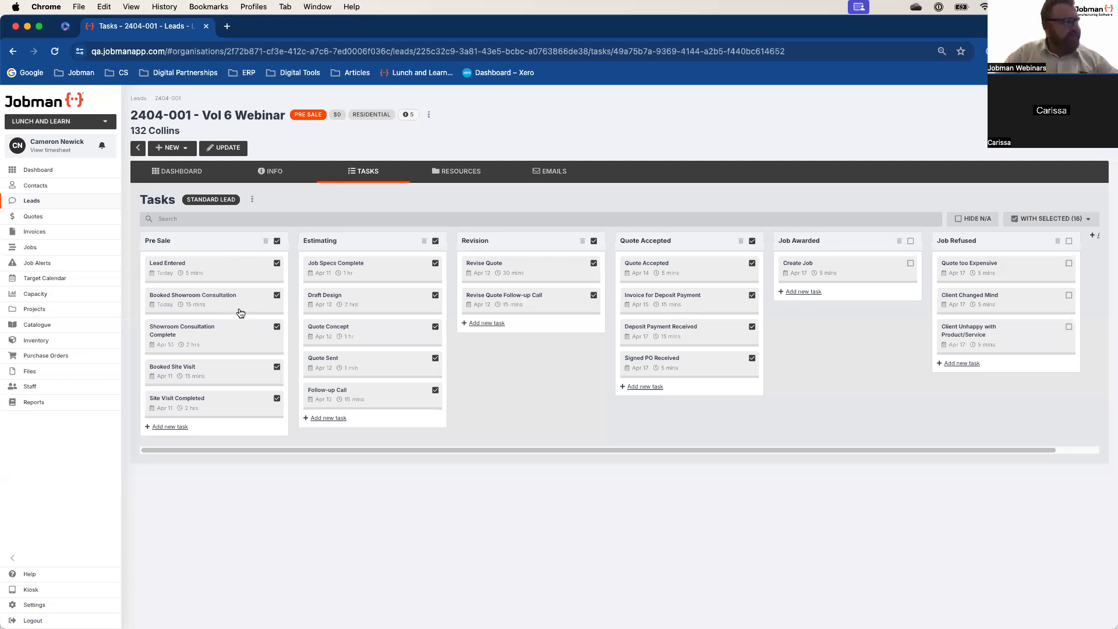
left_click(1034, 219)
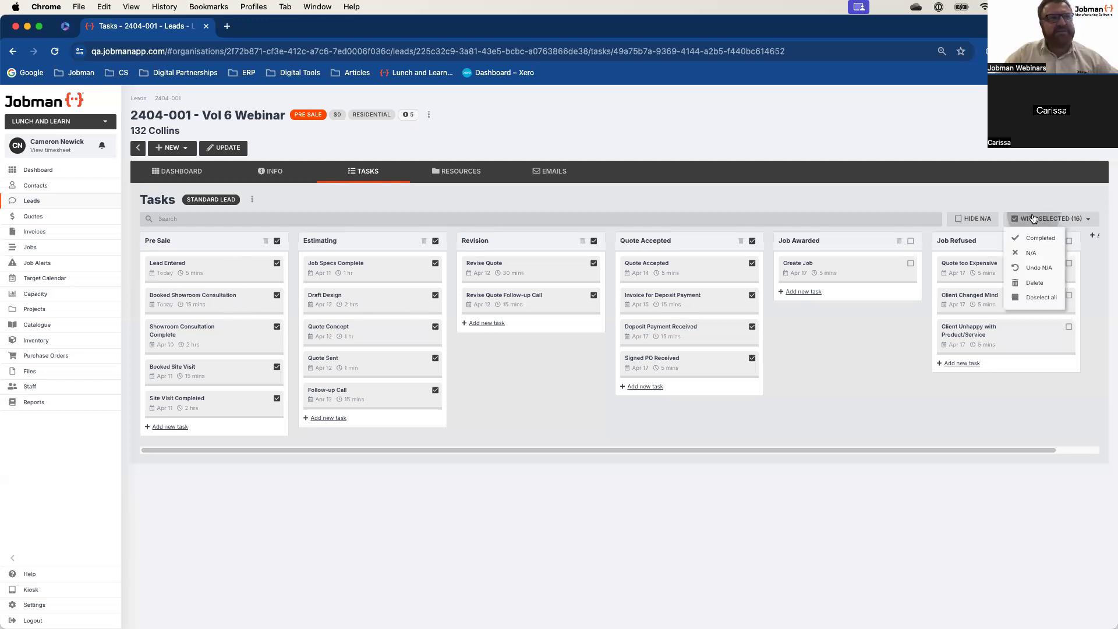
left_click(1025, 237)
left_click(606, 385)
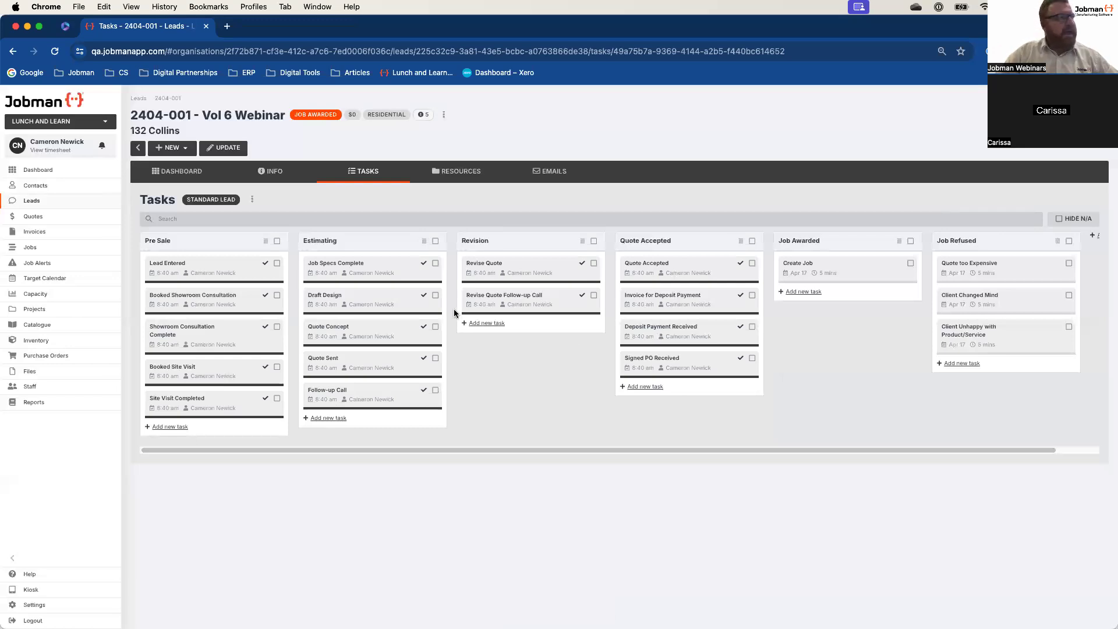
Create a Residential job from the lead with the description Vol 6 Webinar and the Standard Job workflow, without quotes.
scroll(454, 309, "right", 1)
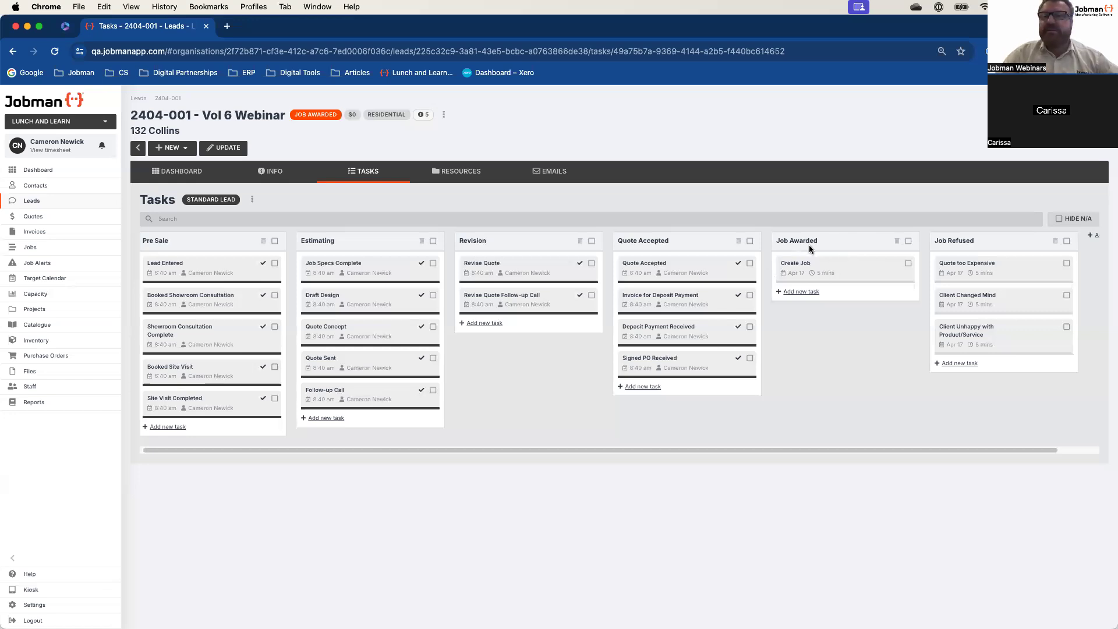
left_click(180, 148)
left_click(176, 212)
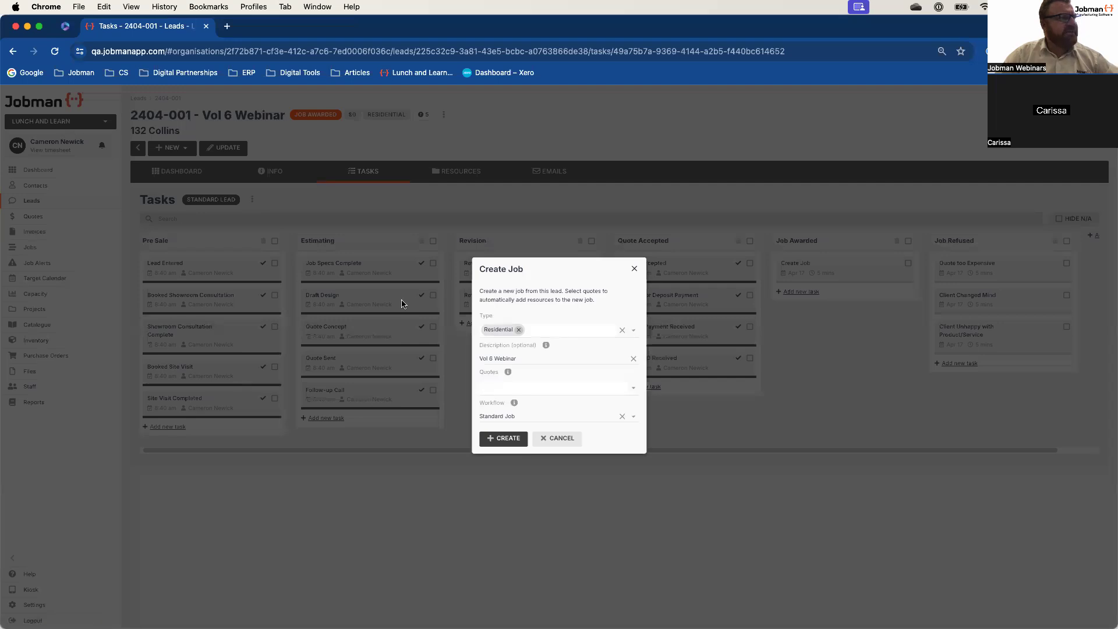
left_click(631, 389)
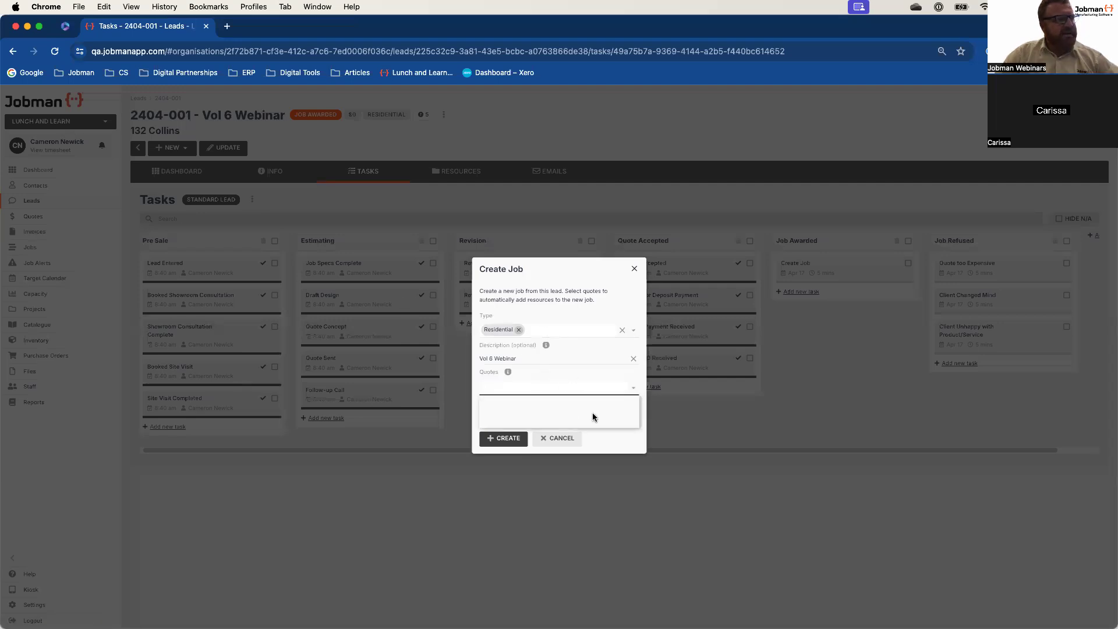
left_click(584, 273)
left_click(508, 443)
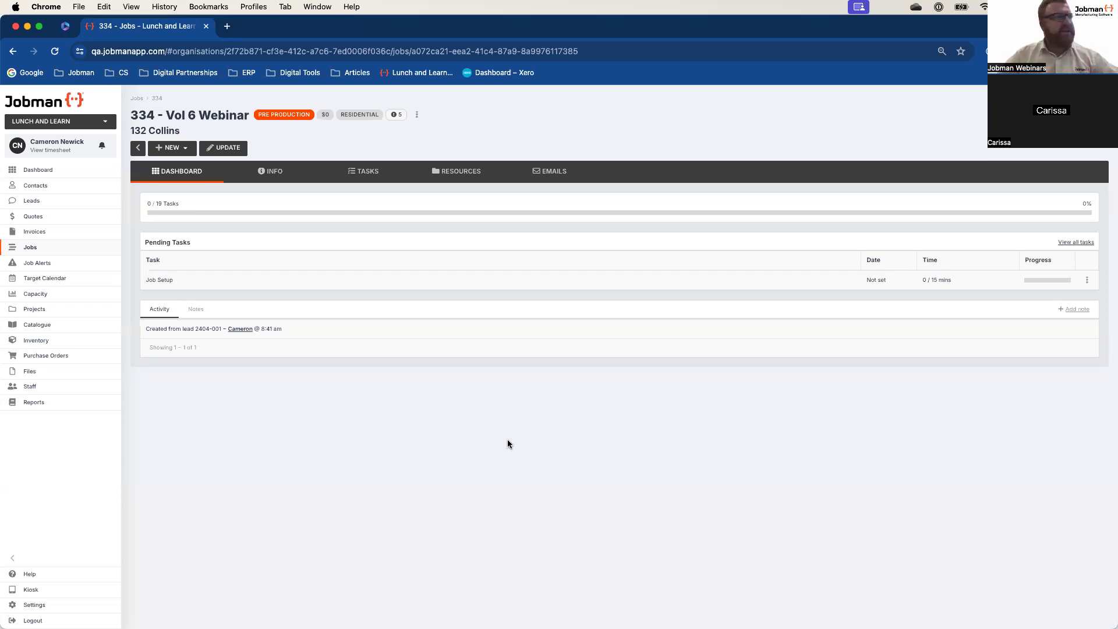
Show the new job's task board with the N/A tasks hidden.
left_click(360, 172)
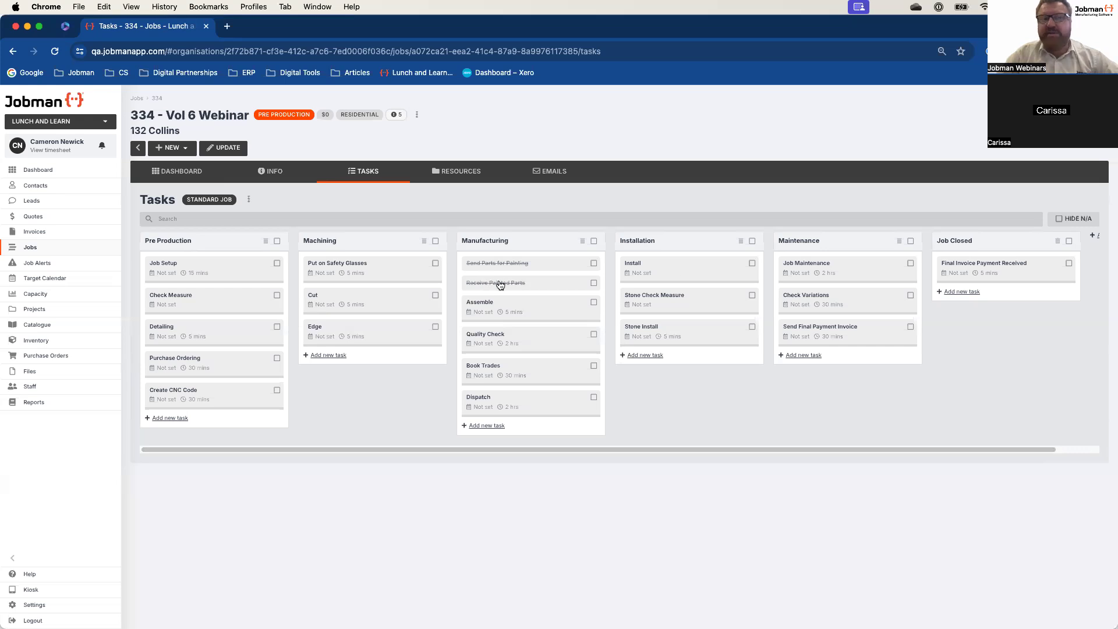
left_click(1060, 220)
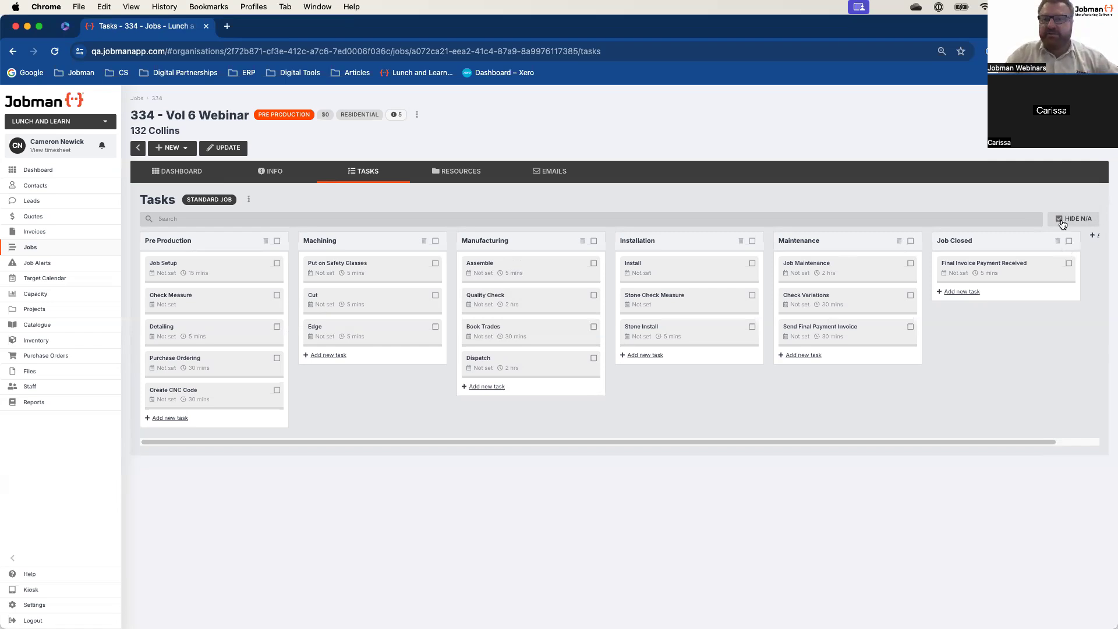
Add the Painted type to the job alongside Residential, save the changes, and return to the job's task board.
left_click(227, 148)
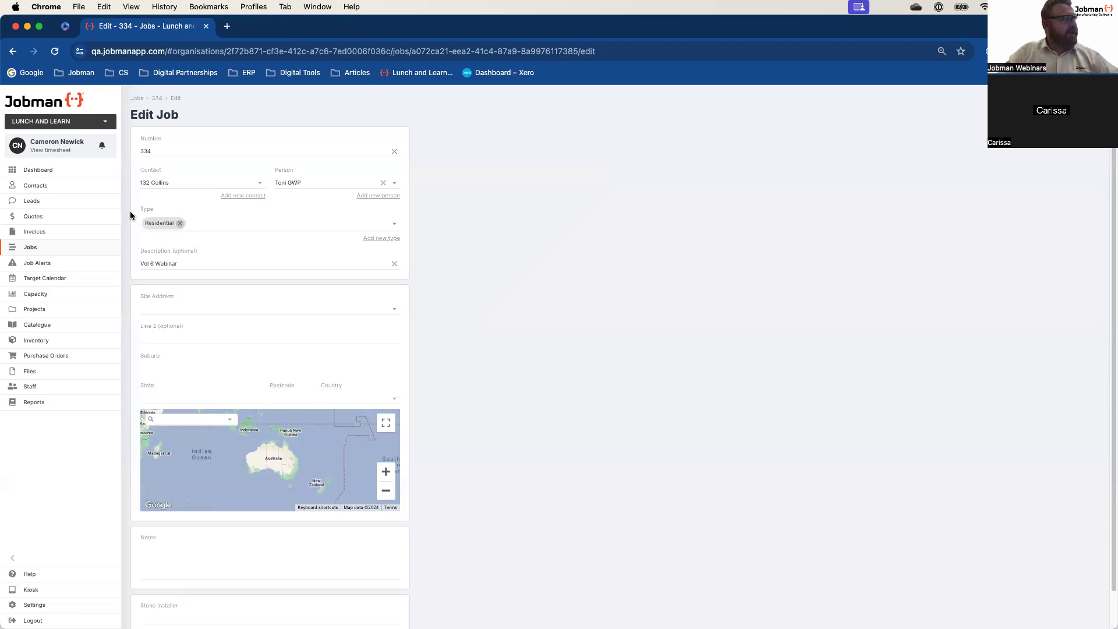
left_click(395, 225)
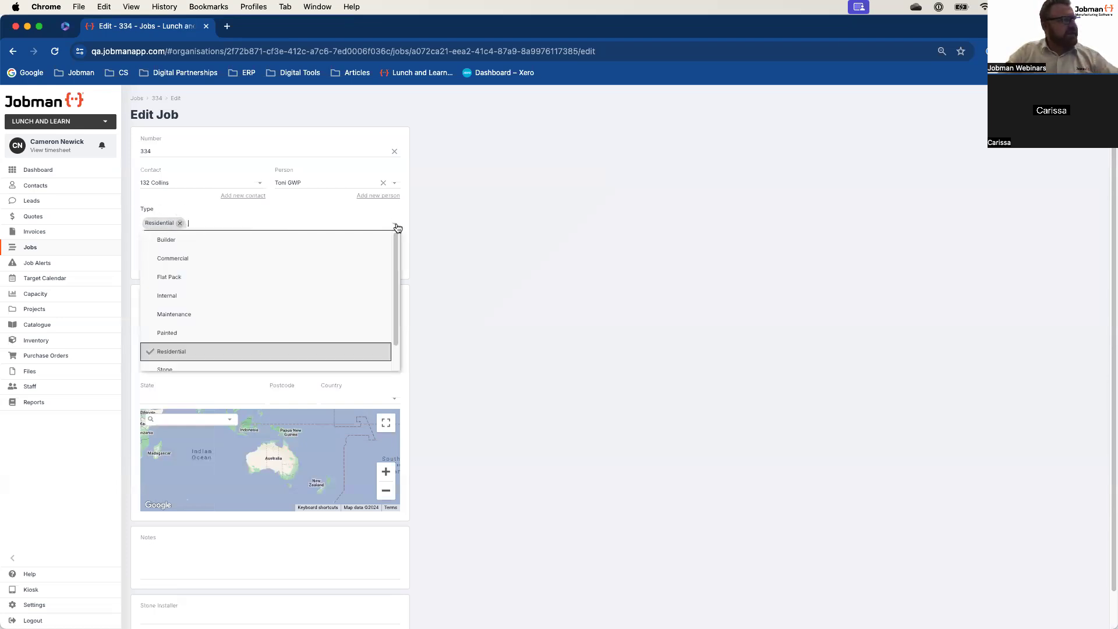
left_click(213, 335)
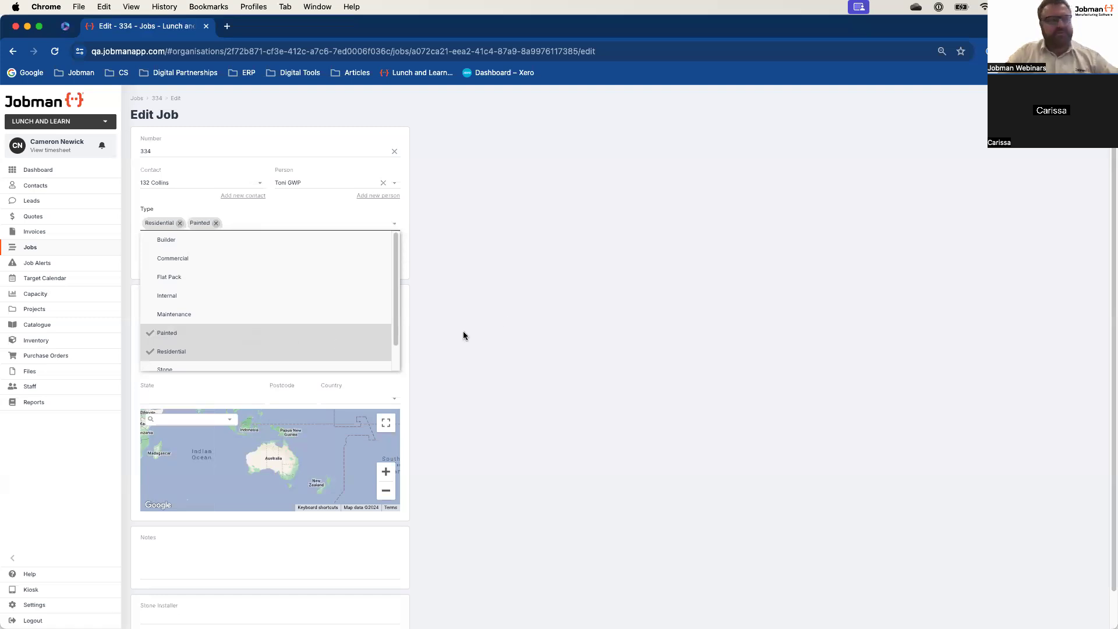
left_click(540, 306)
scroll(442, 361, "down", 1)
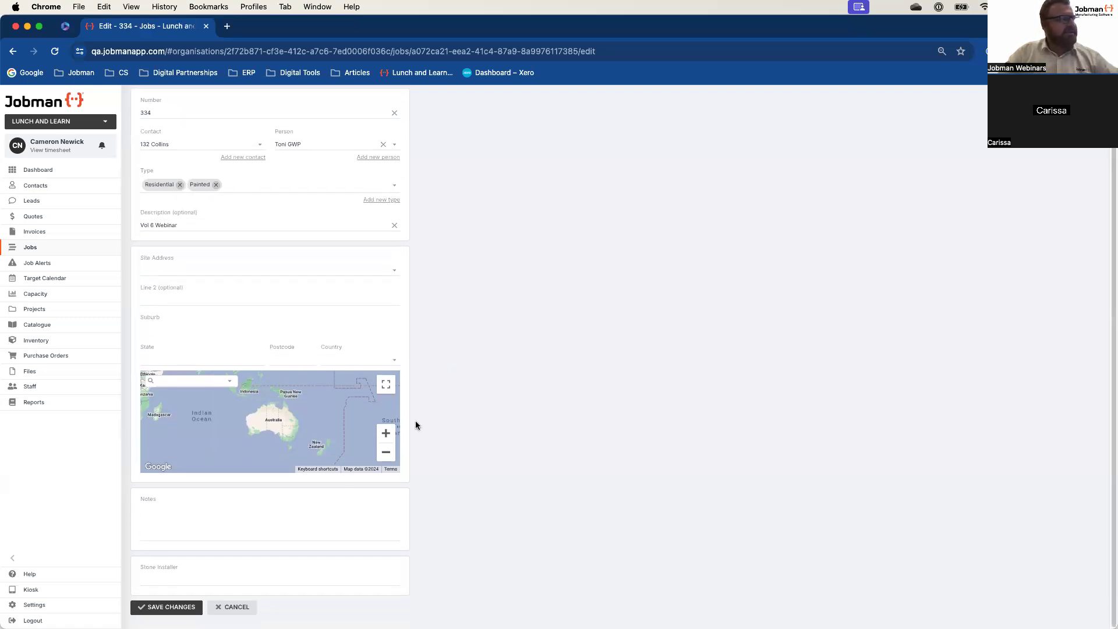
left_click(165, 608)
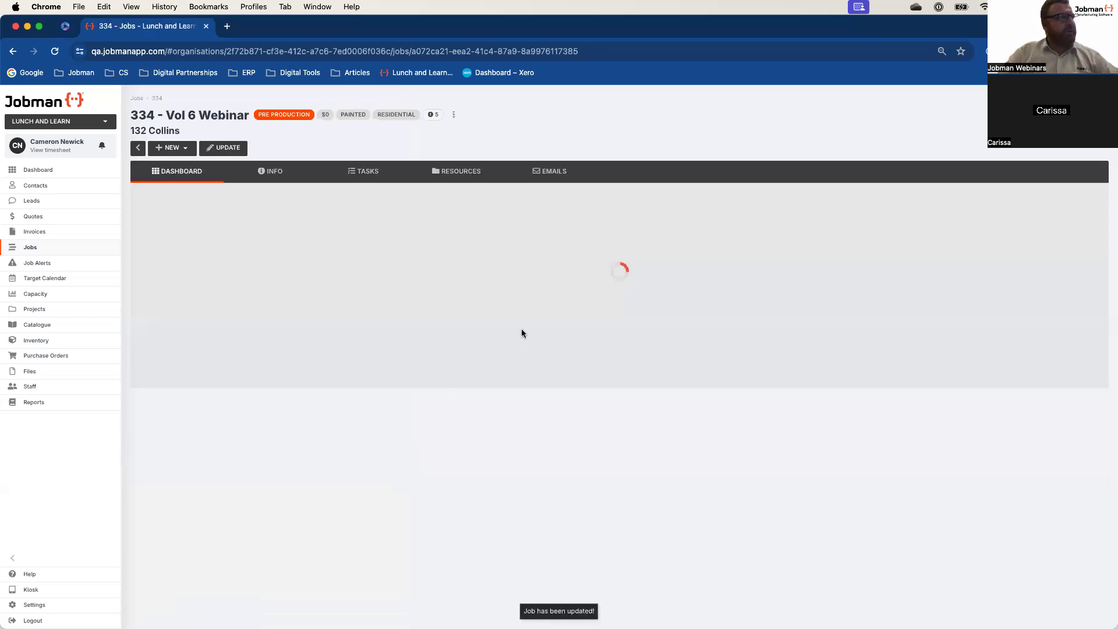
left_click(367, 174)
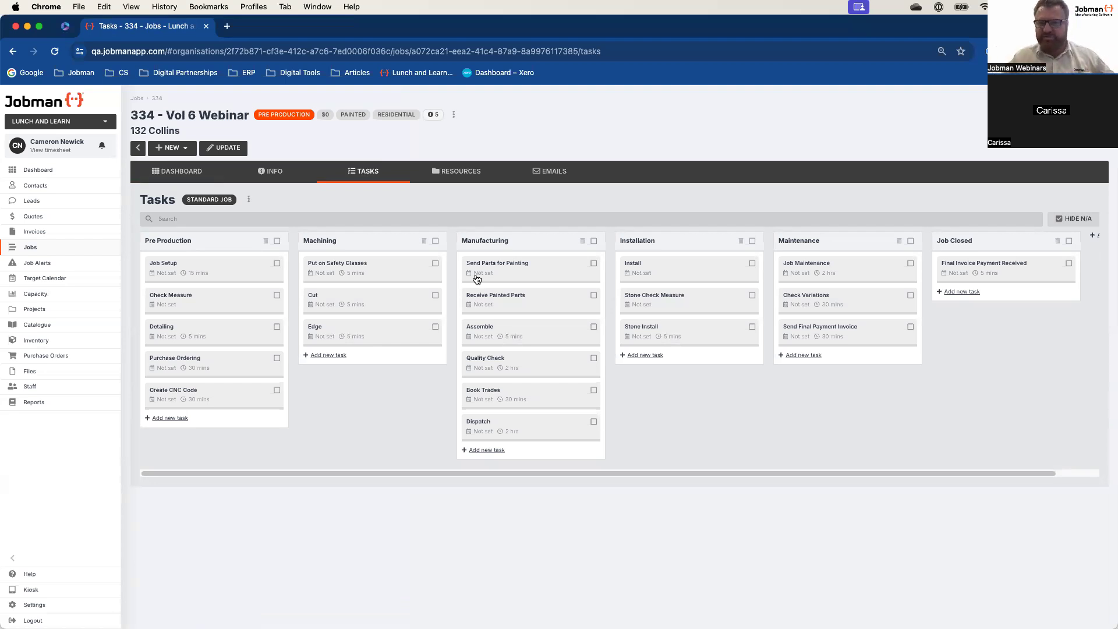
Preview a target date of 31/05/2024 for the Install task with dates recalculated for all tasks, and leave without saving.
scroll(456, 261, "right", 1)
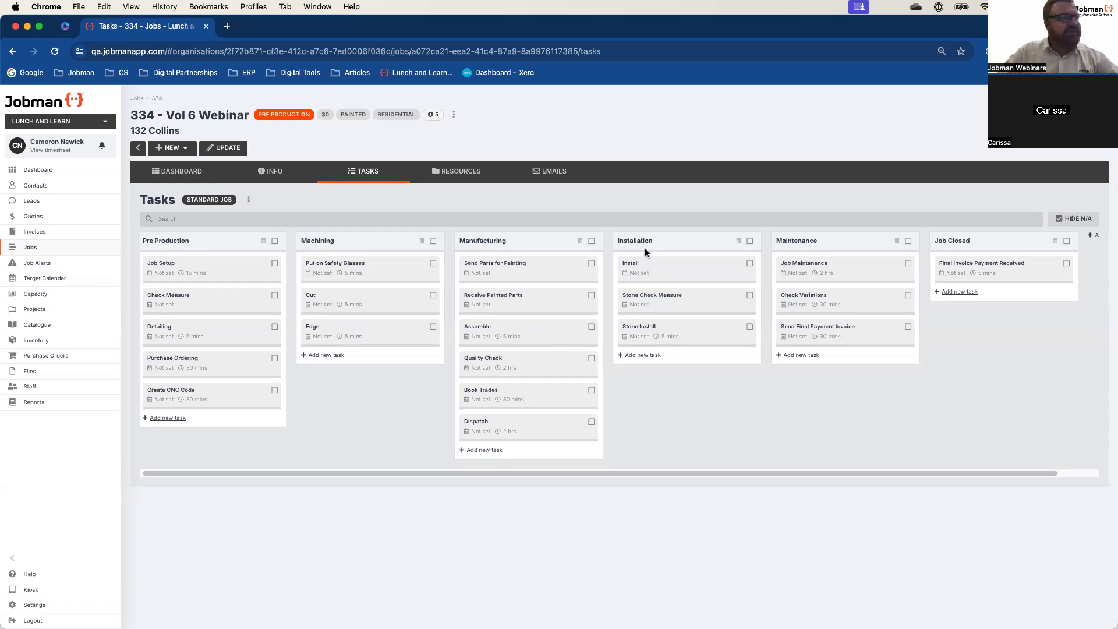
left_click(637, 265)
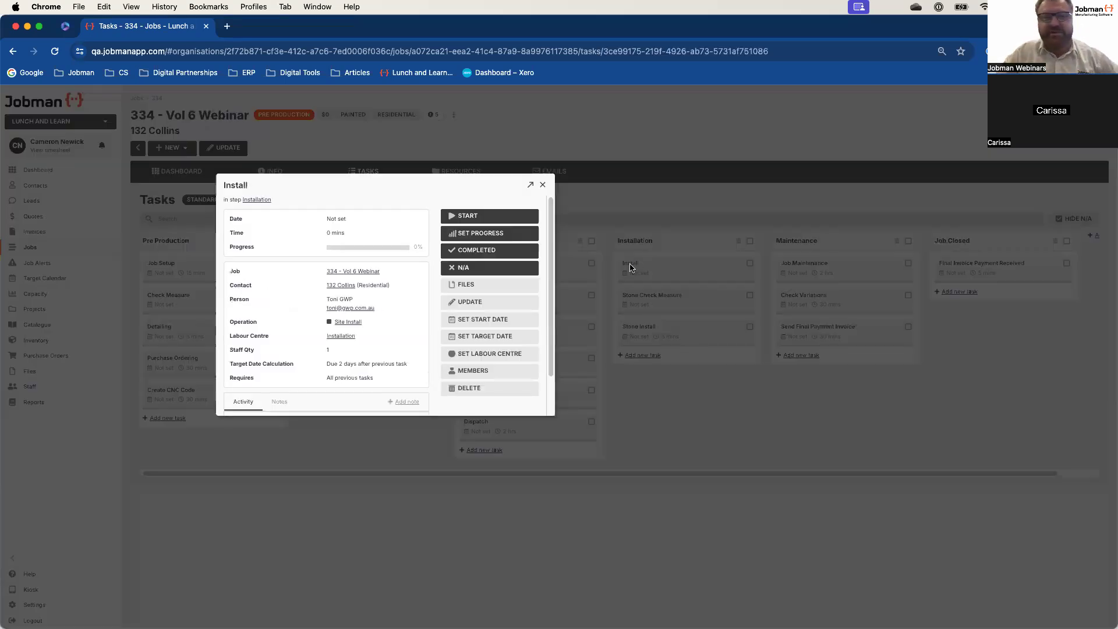
left_click(498, 336)
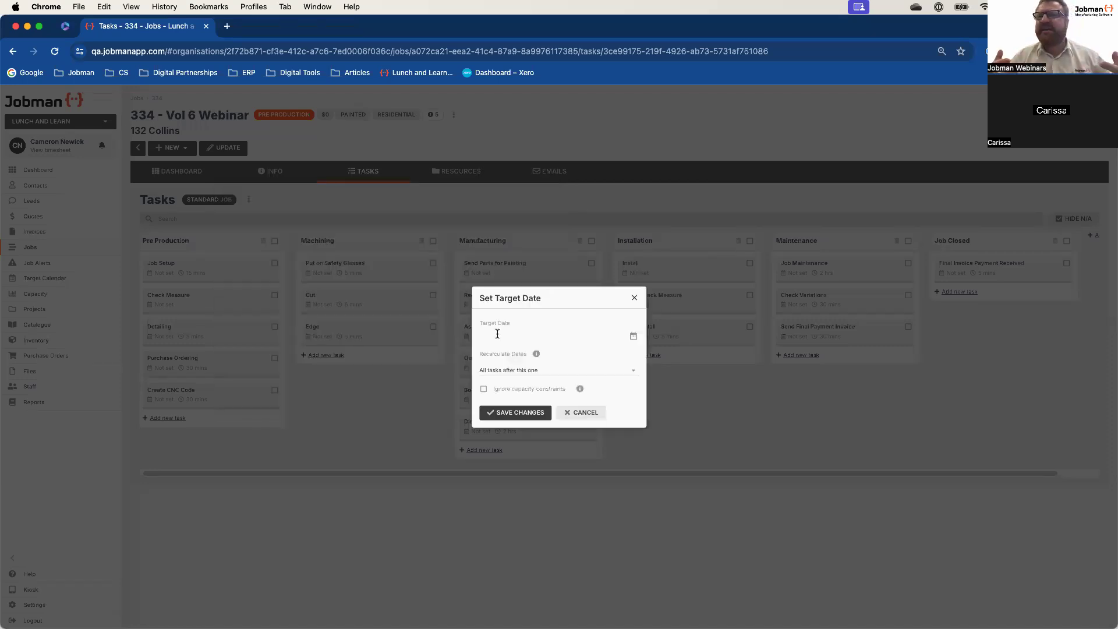
left_click(633, 336)
left_click(635, 352)
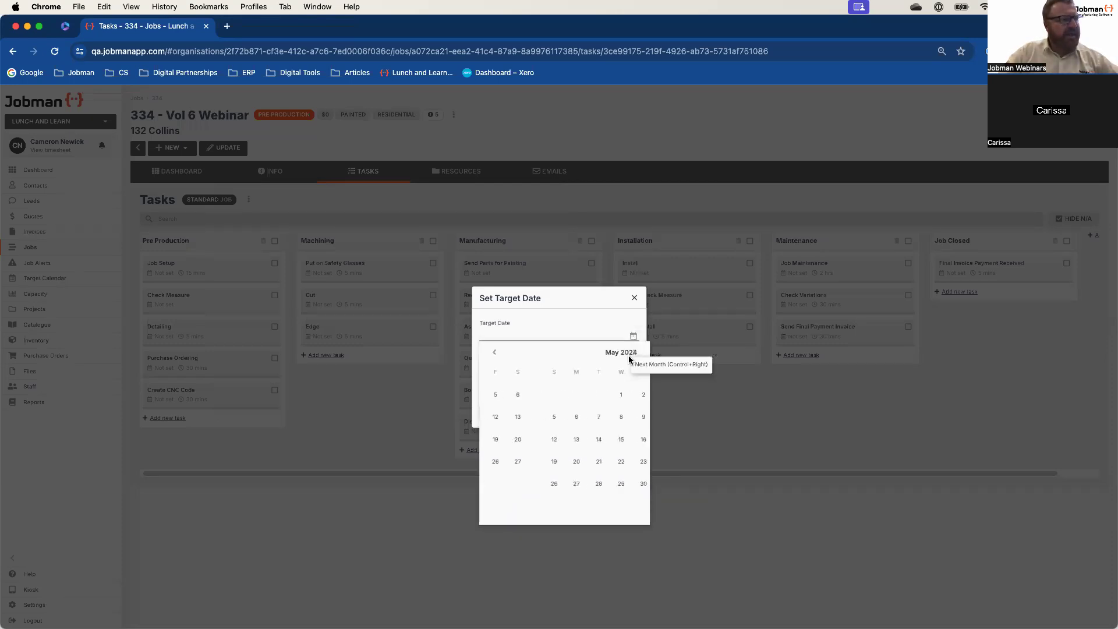
left_click(609, 484)
left_click(633, 371)
left_click(535, 385)
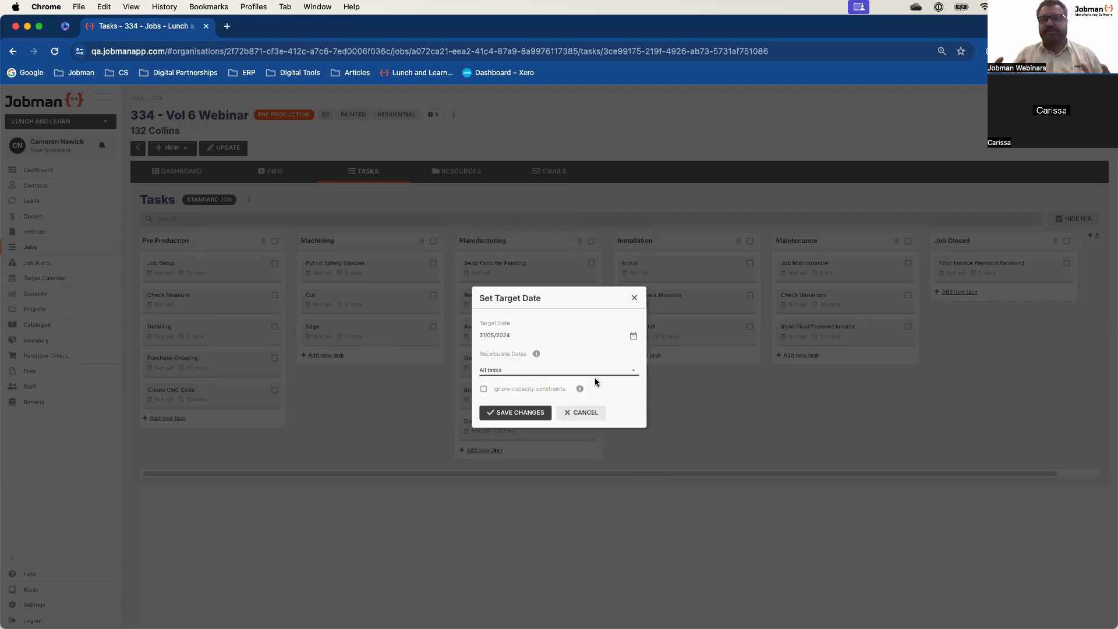
left_click(634, 298)
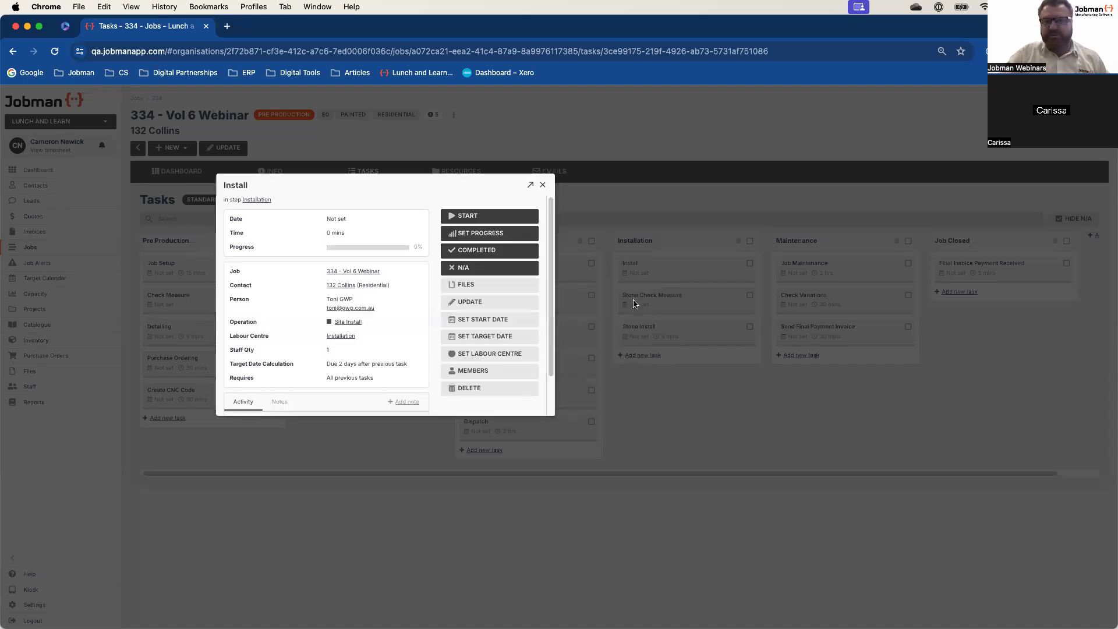
left_click(542, 185)
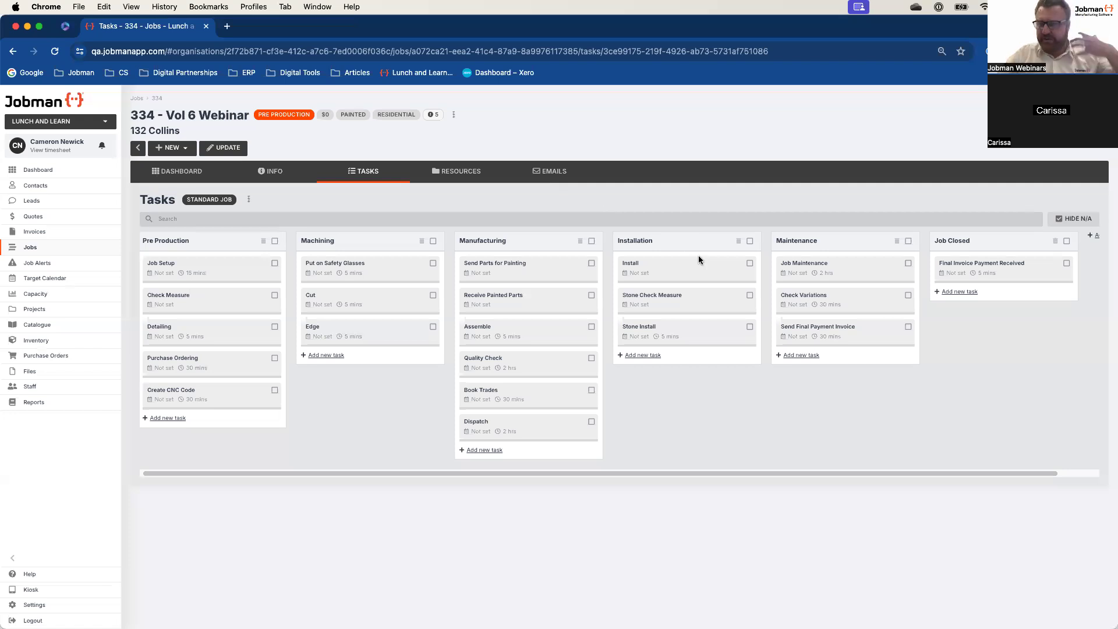
Set the Install task's time estimation to 24 hrs, save the changes, and return to the task board.
left_click(635, 272)
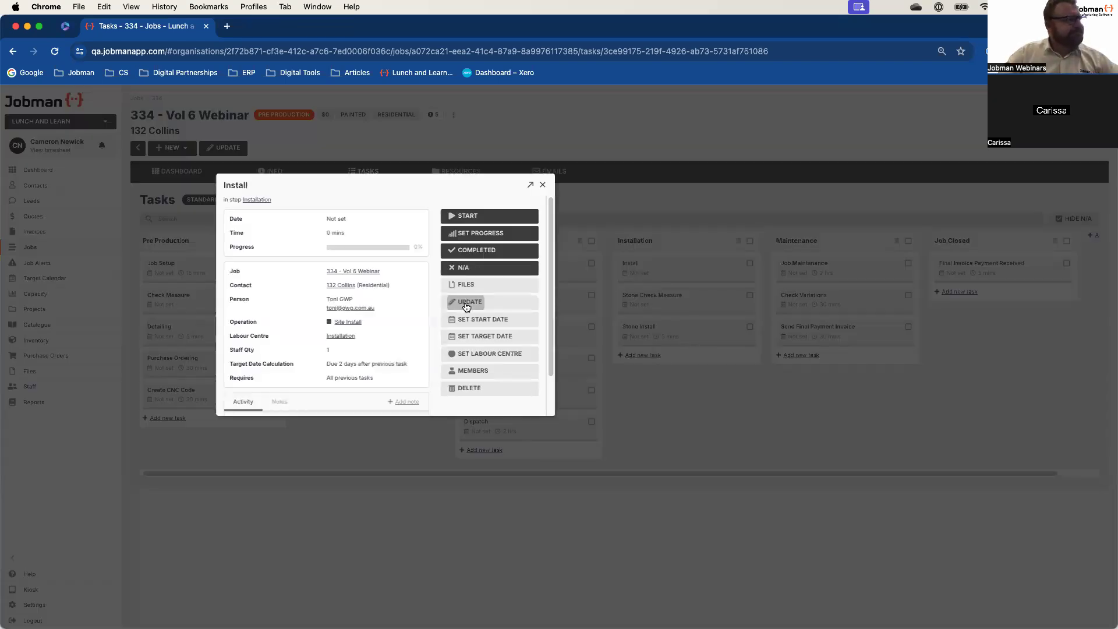
left_click(466, 304)
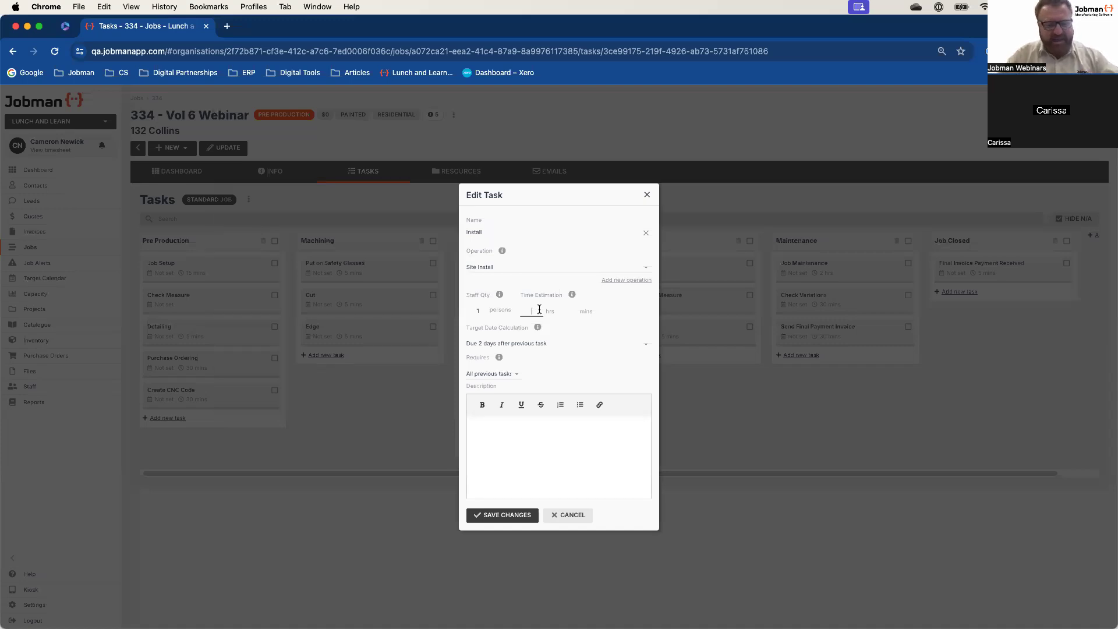
type("24")
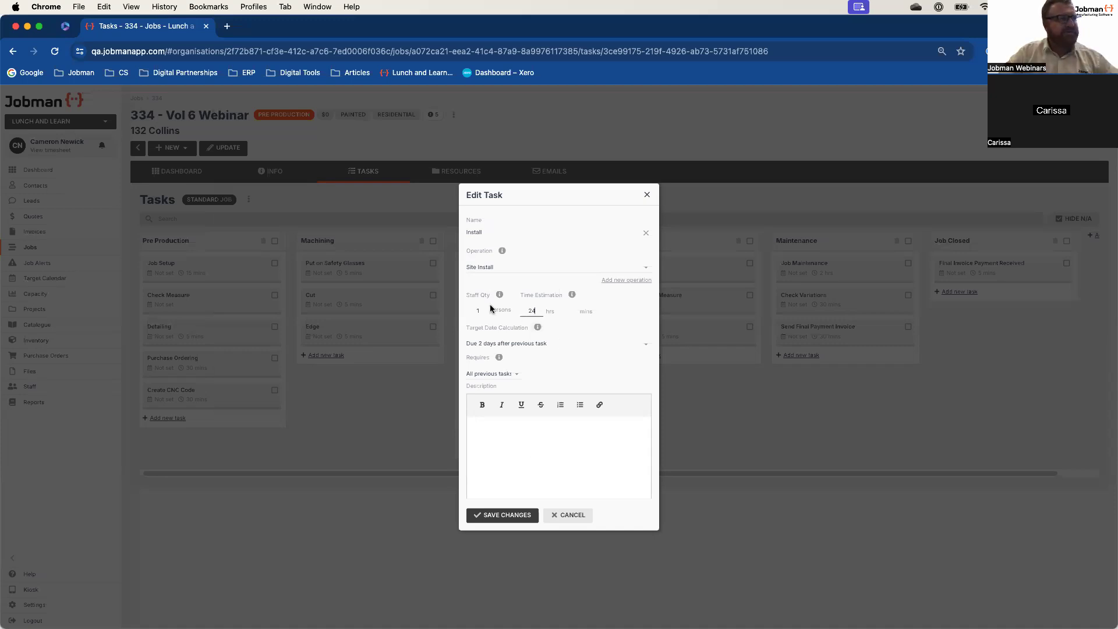
left_click(522, 515)
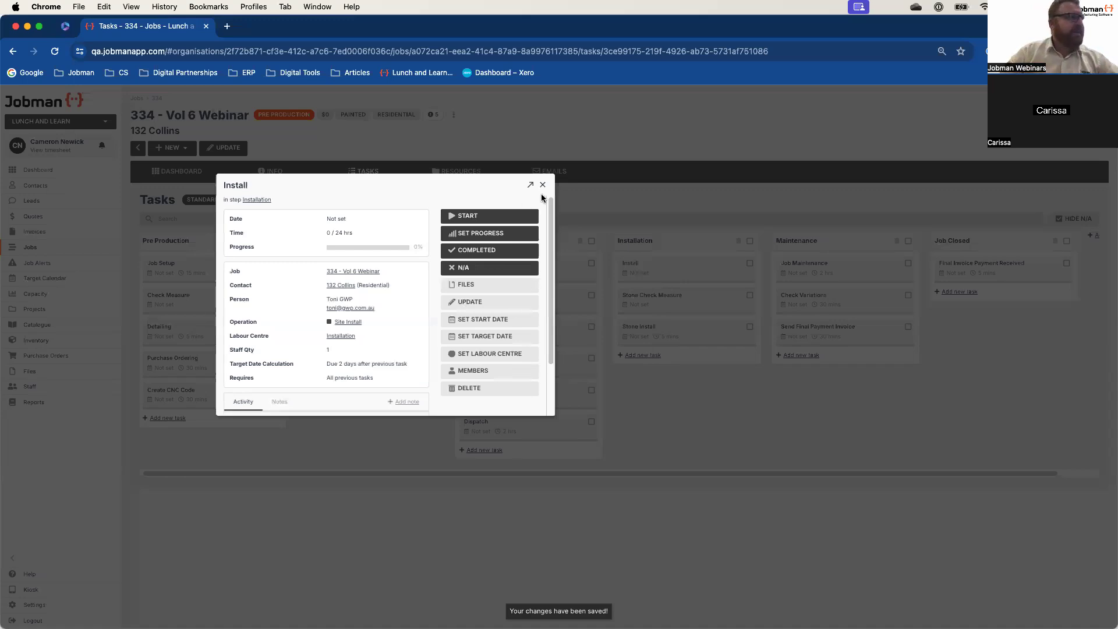
left_click(543, 184)
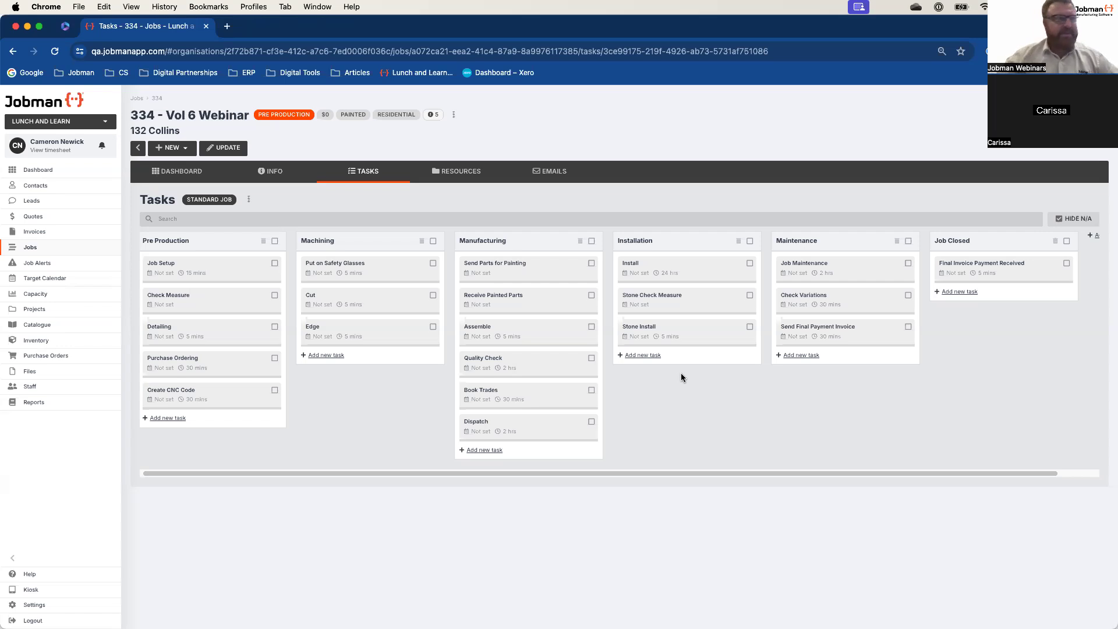
Set the Install task's target date to 31/05/2024, recalculate dates for all tasks, save, and return to the board.
left_click(641, 276)
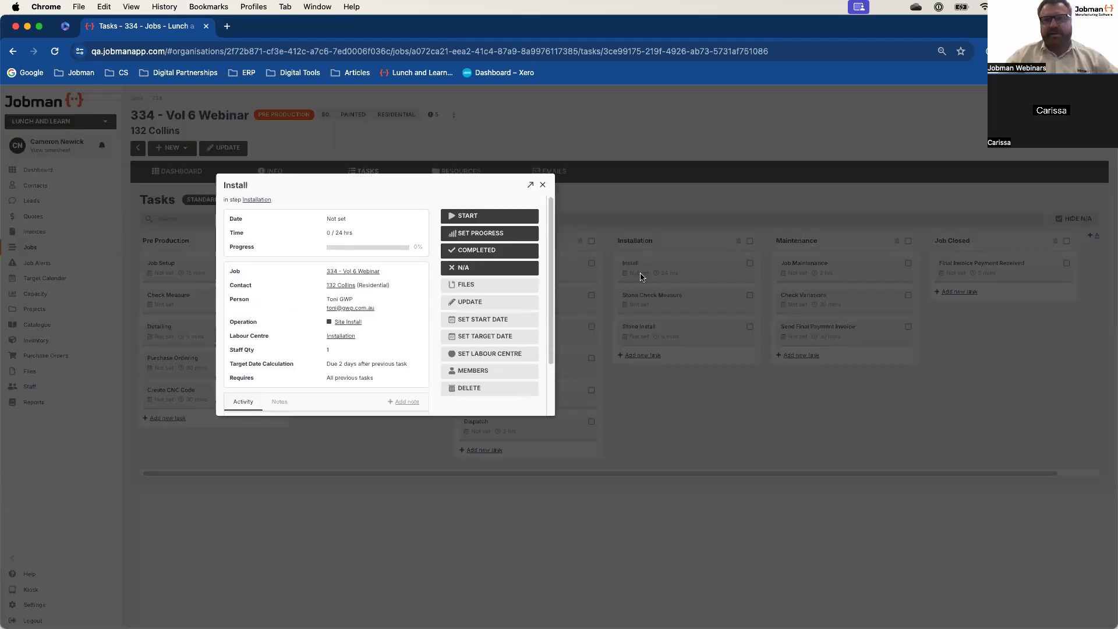
left_click(483, 340)
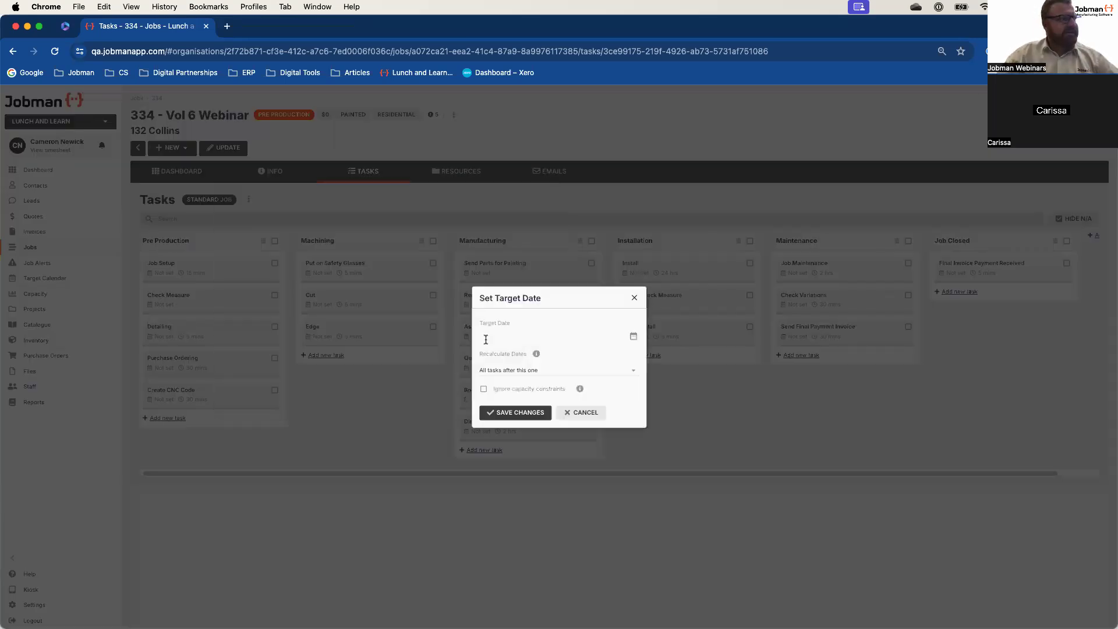
left_click(633, 336)
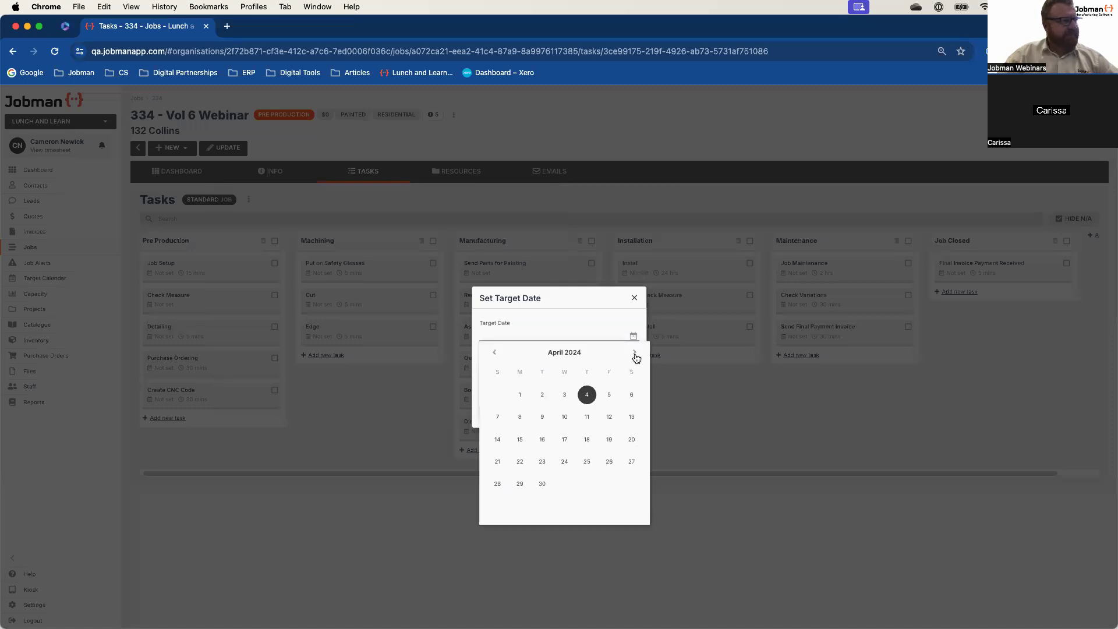
left_click(634, 352)
left_click(609, 484)
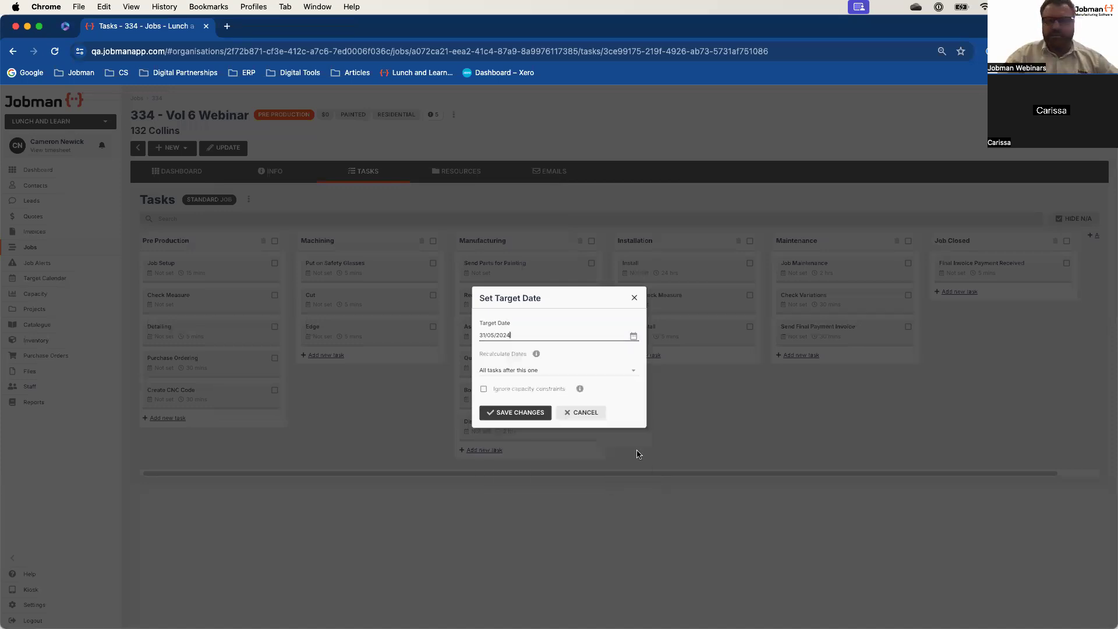
left_click(633, 371)
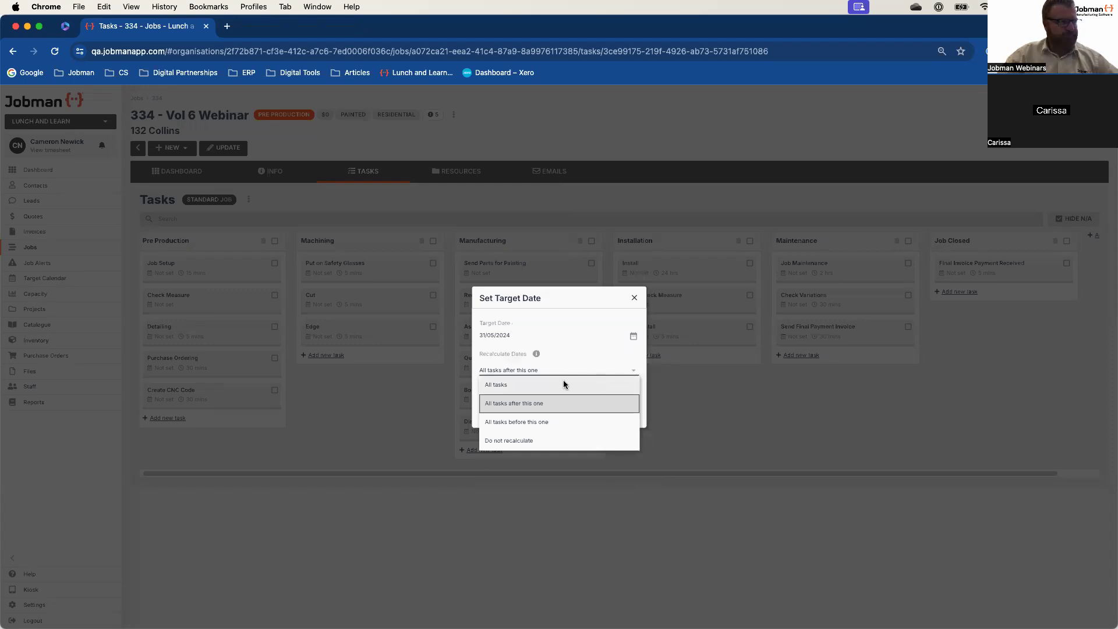
left_click(496, 385)
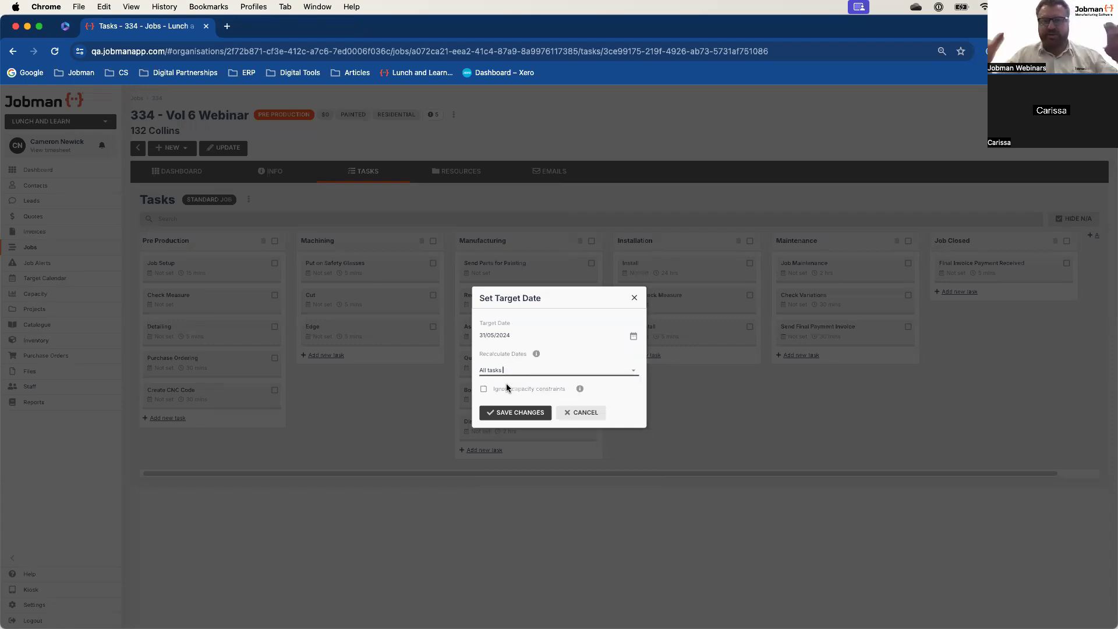
left_click(512, 412)
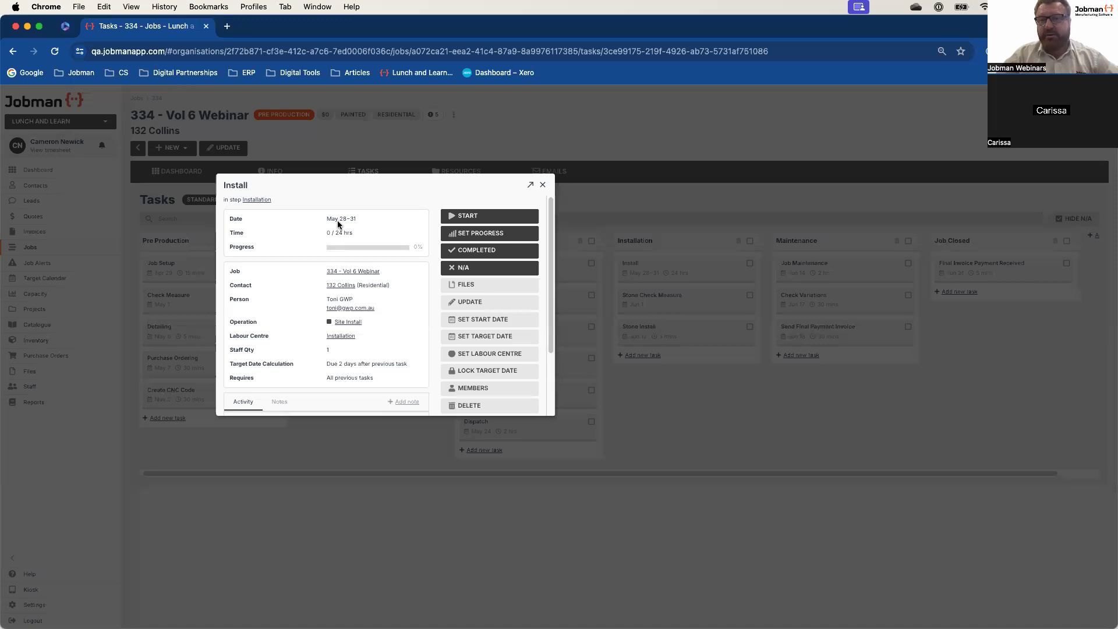
left_click(543, 184)
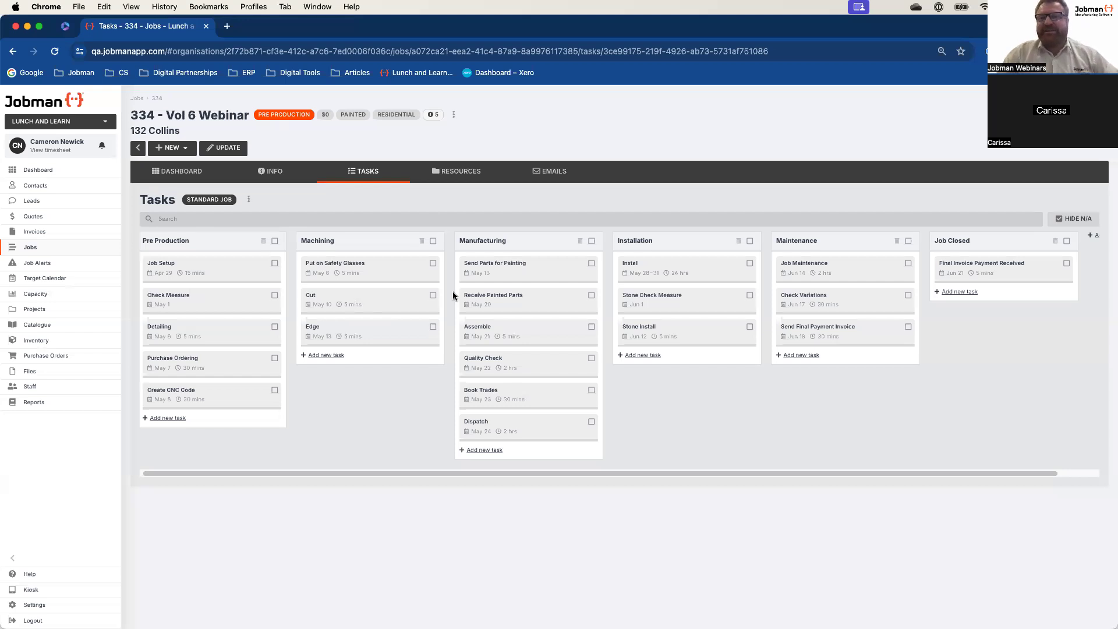
Set the Install task's target date to 09/04/2024 with all tasks recalculated, save, and review the dates on the board.
left_click(645, 275)
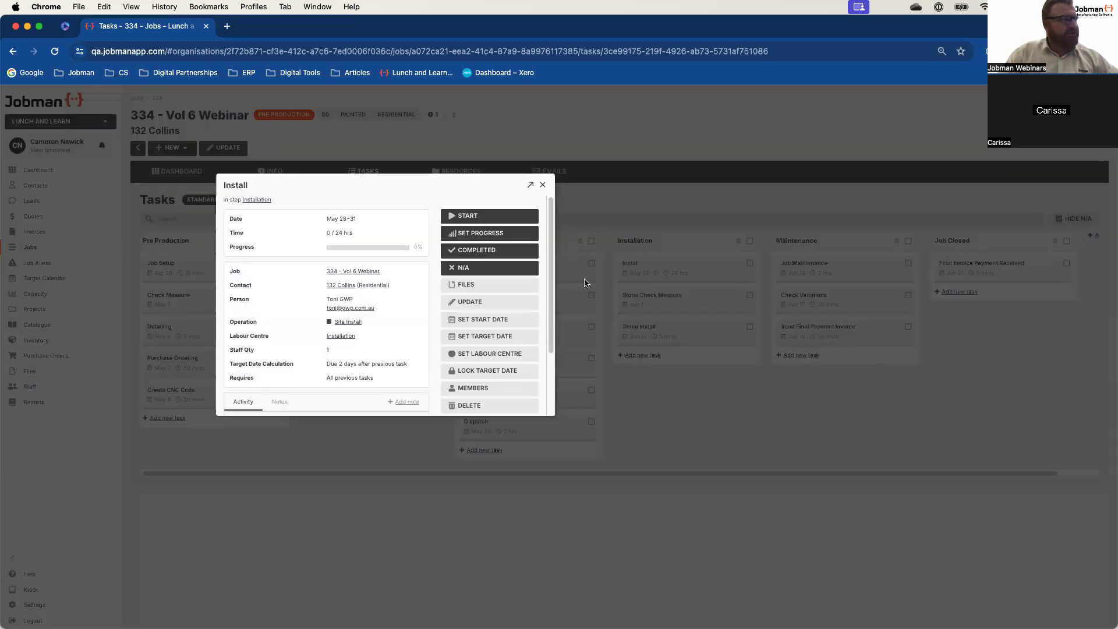
left_click(492, 337)
left_click(635, 336)
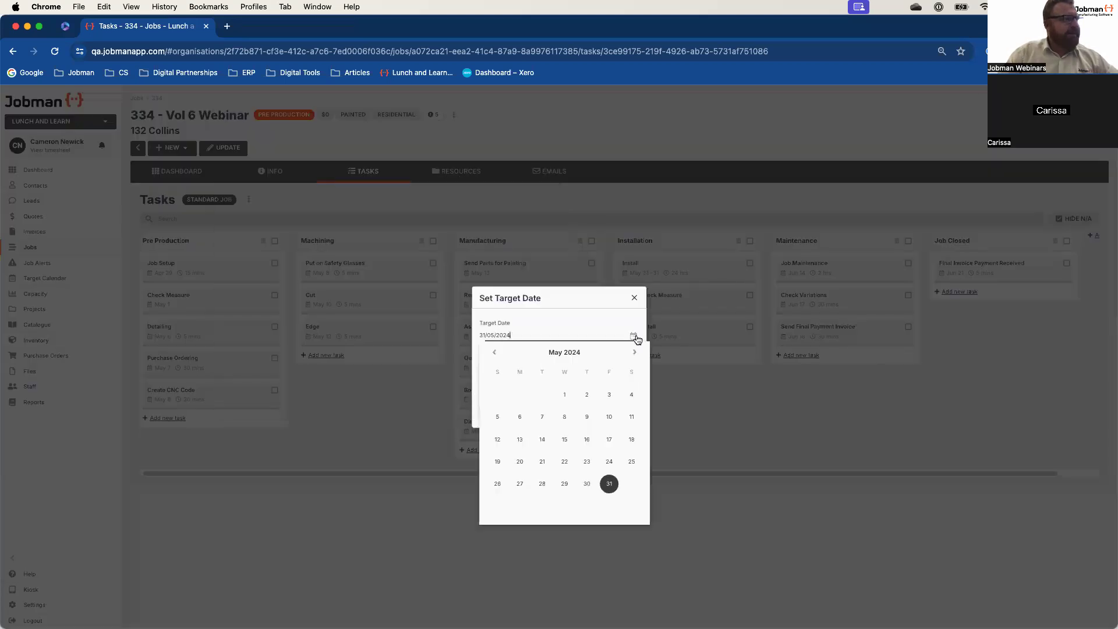
left_click(495, 352)
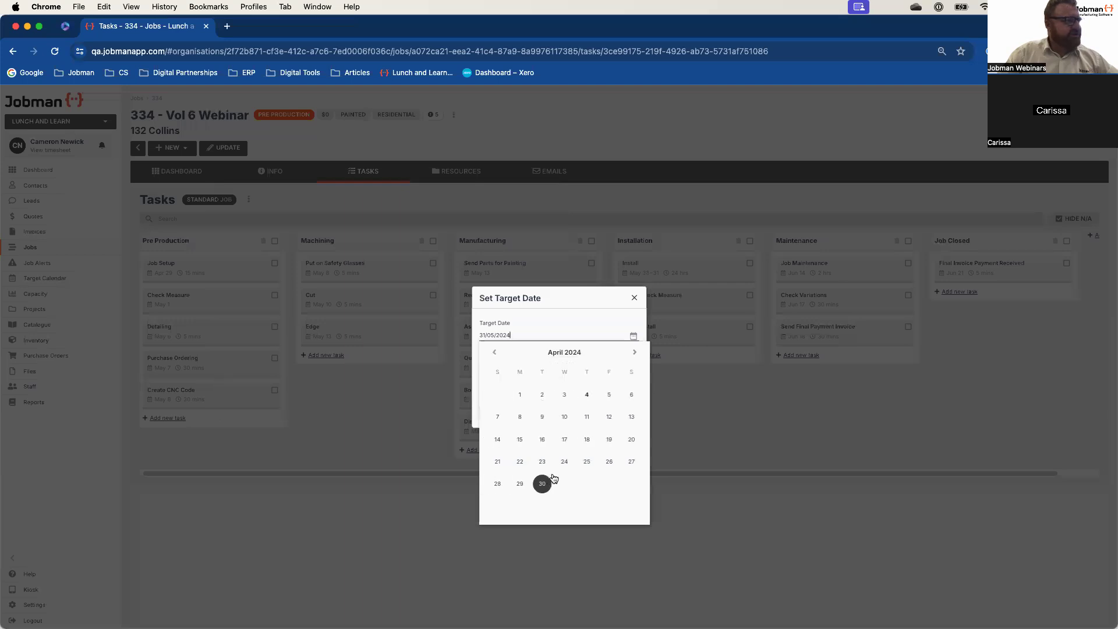
left_click(542, 417)
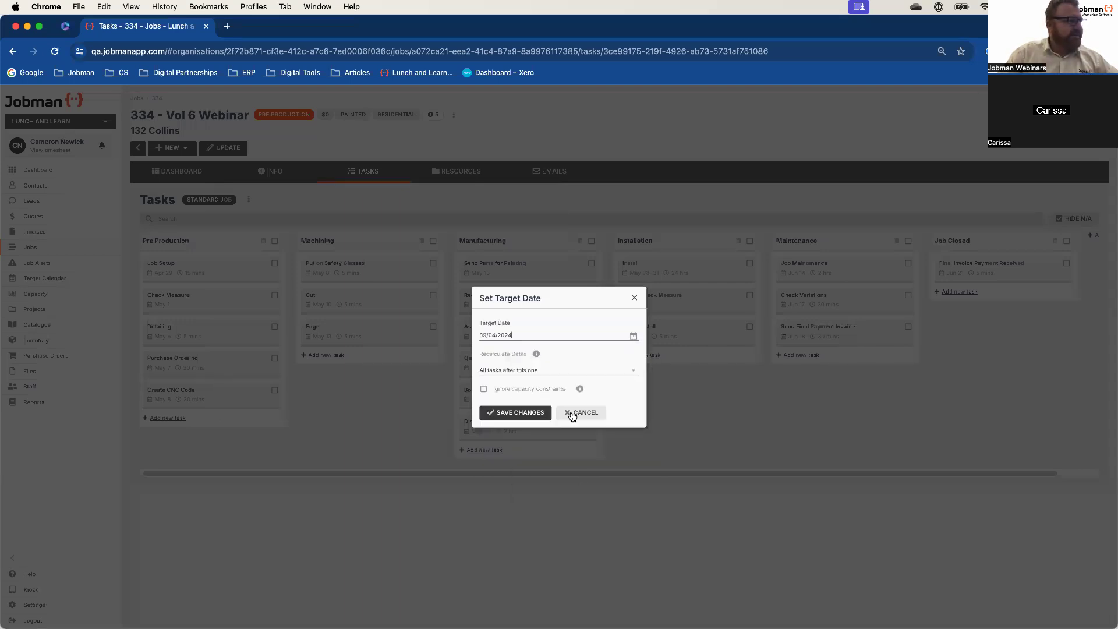
left_click(631, 371)
left_click(580, 384)
left_click(543, 414)
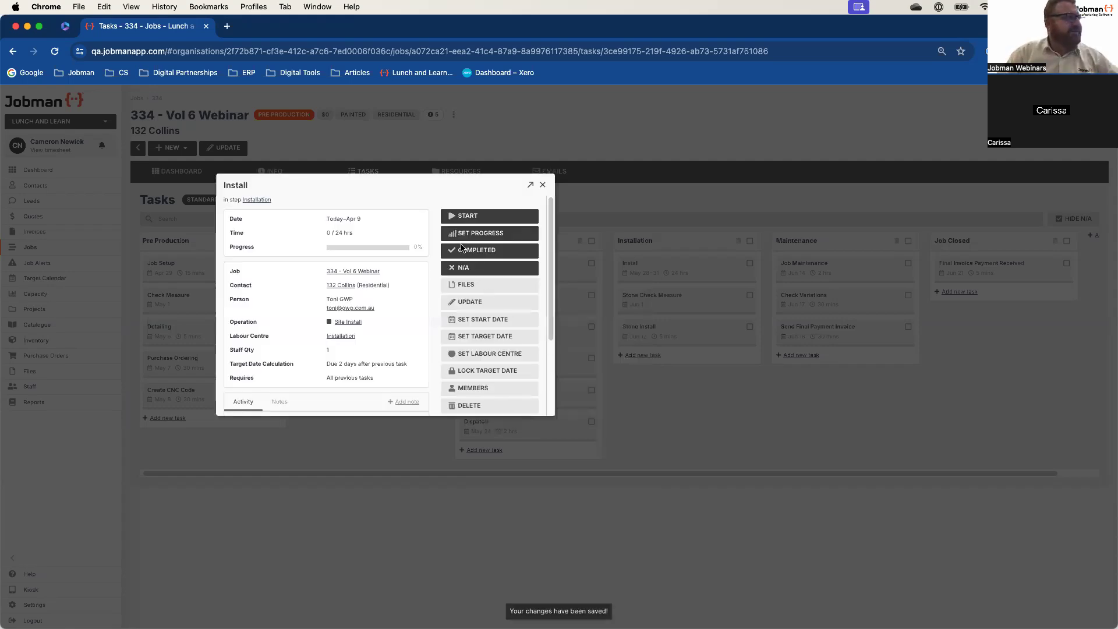
left_click(542, 185)
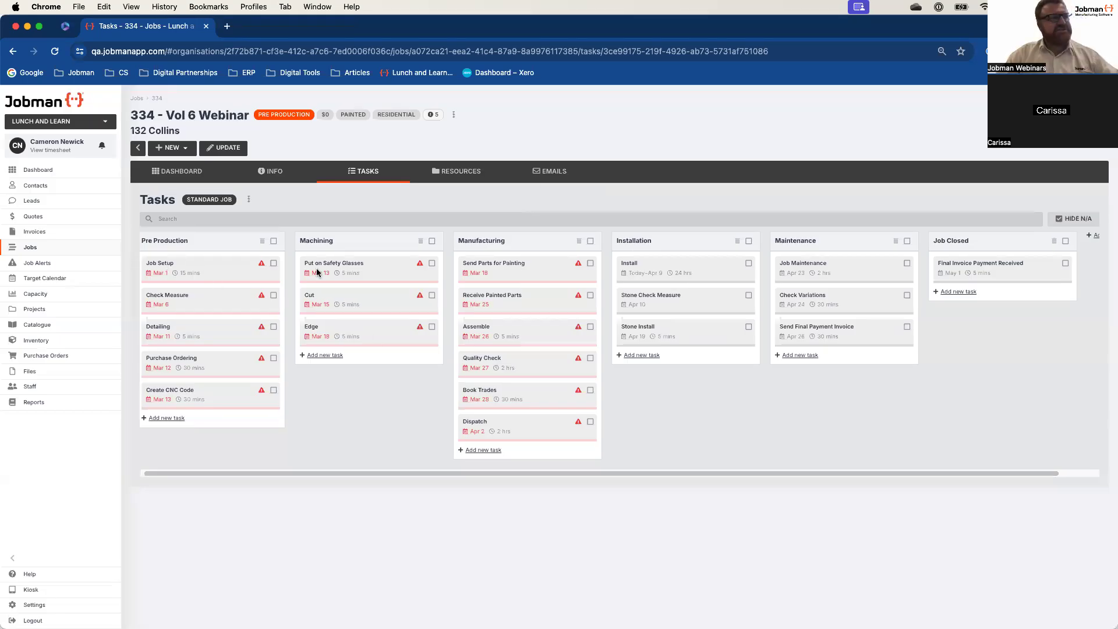
scroll(466, 274, "right", 2)
scroll(524, 437, "left", 2)
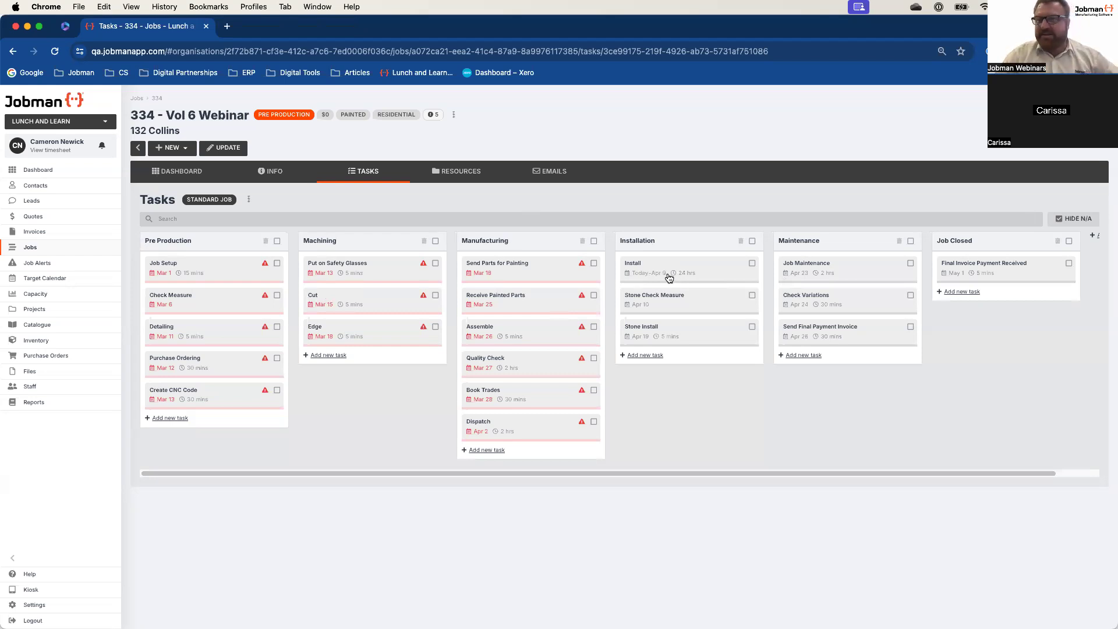
Set the Job Setup task's start date to 04/04/2024, recalculate all tasks after it, and save.
left_click(166, 265)
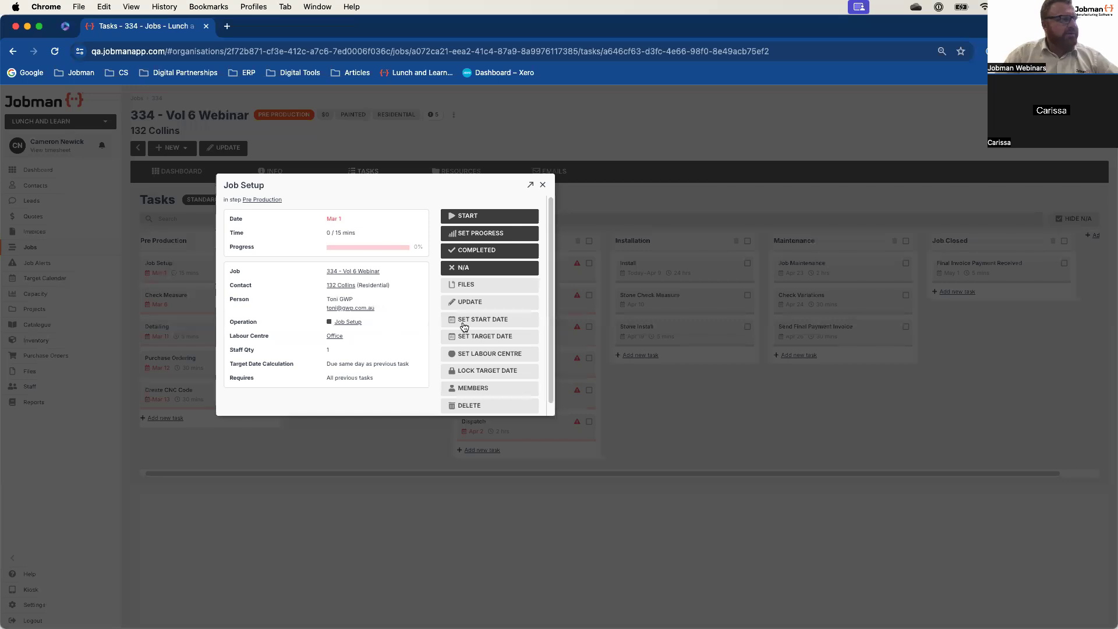
left_click(481, 327)
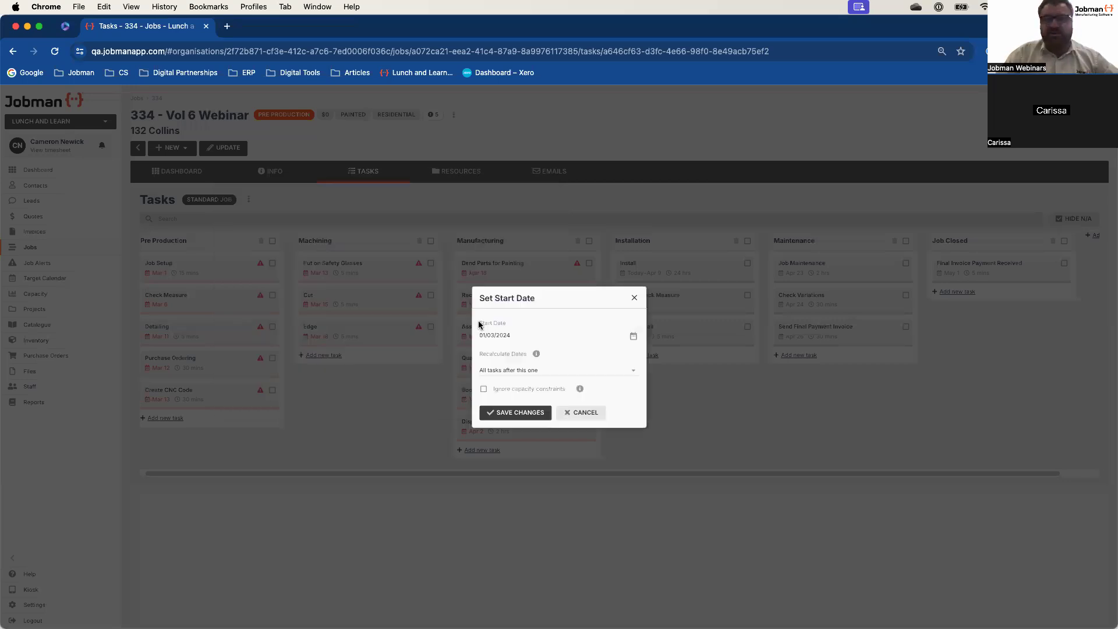
left_click(633, 336)
left_click(633, 355)
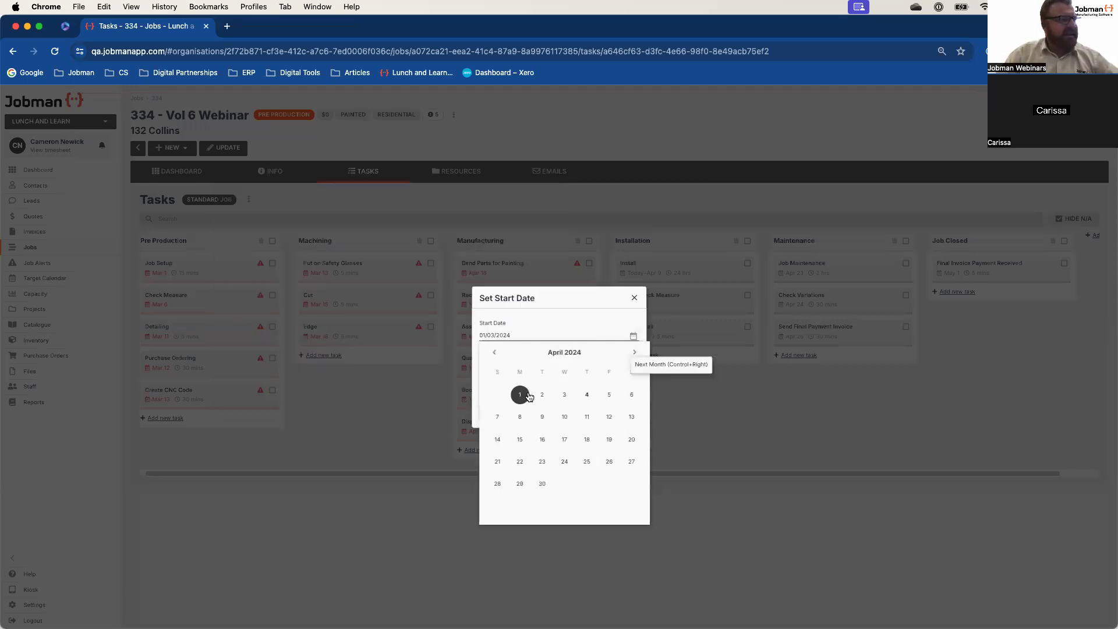
left_click(587, 394)
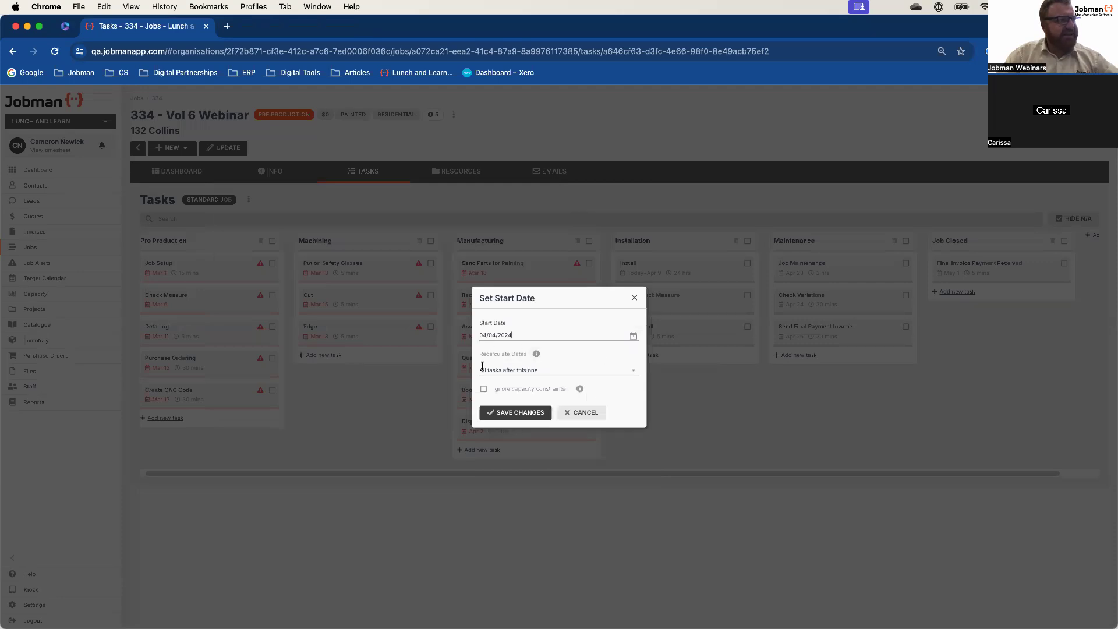
left_click(533, 418)
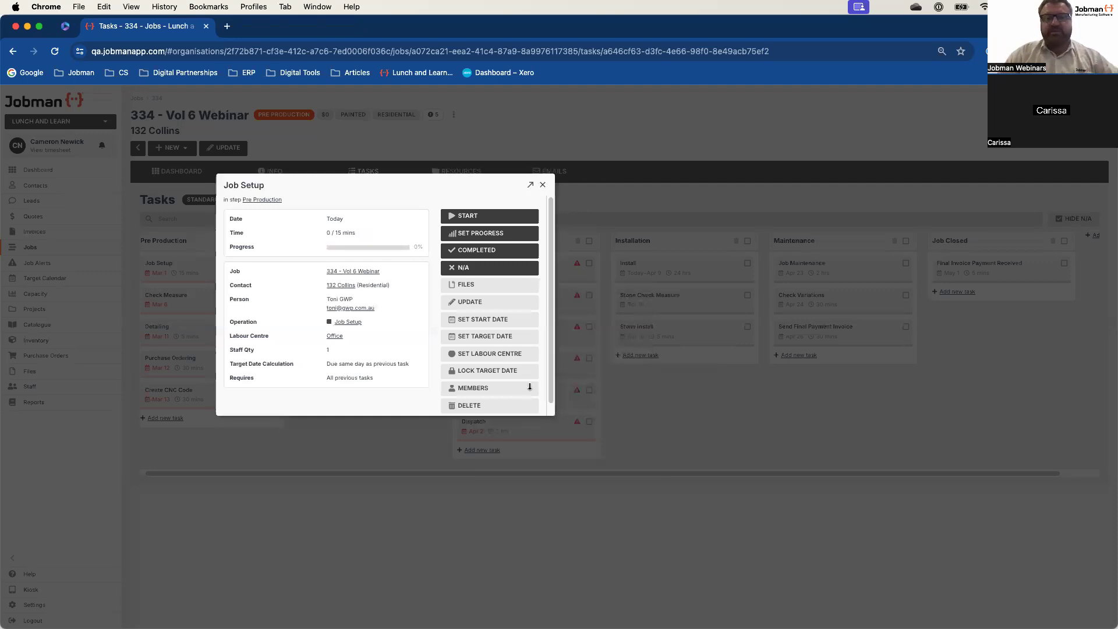
left_click(543, 186)
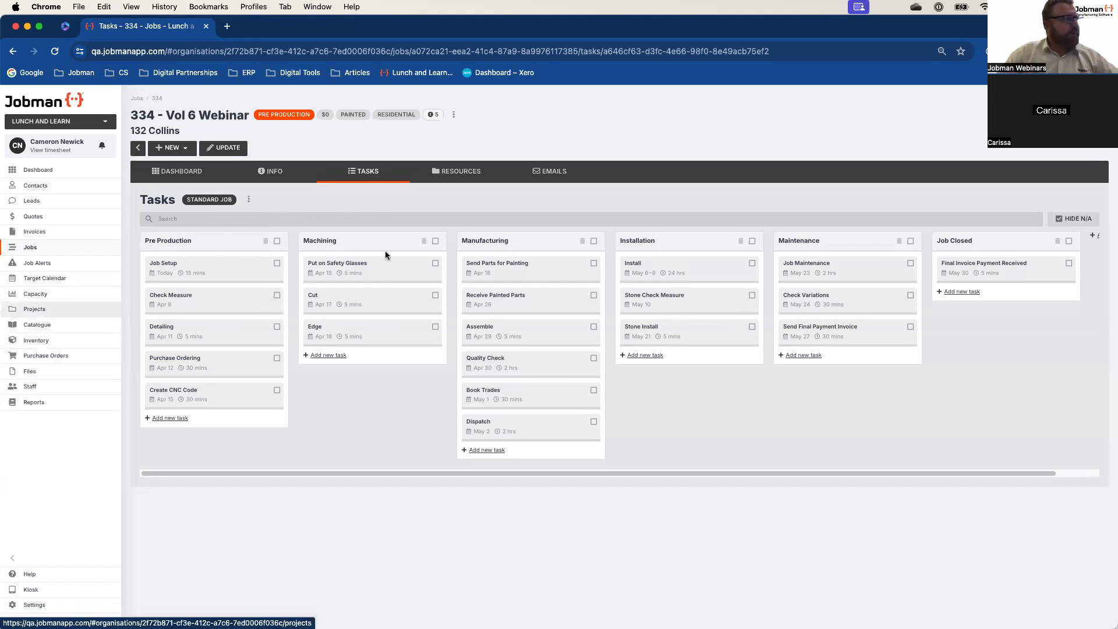
Mark the Job Setup, Check Measure and Detailing tasks in Pre Production as completed.
left_click(276, 262)
left_click(277, 294)
left_click(277, 326)
left_click(1051, 218)
left_click(1034, 233)
left_click(629, 386)
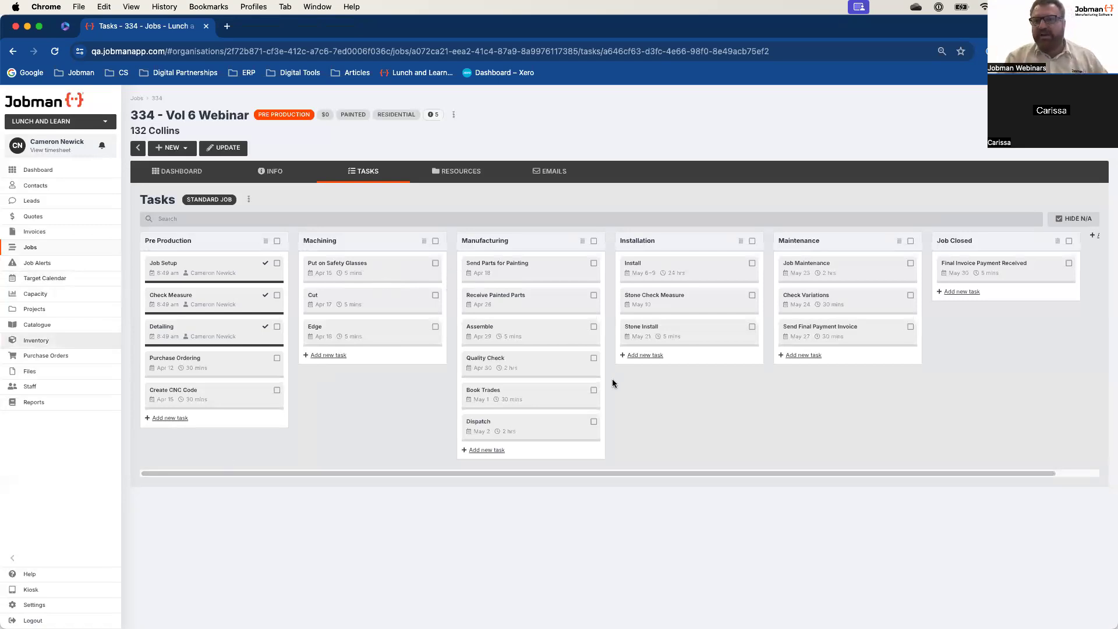
Look at the job's Change Workflow options and the Create Task form for the Manufacturing step, leaving both without changes.
left_click(251, 199)
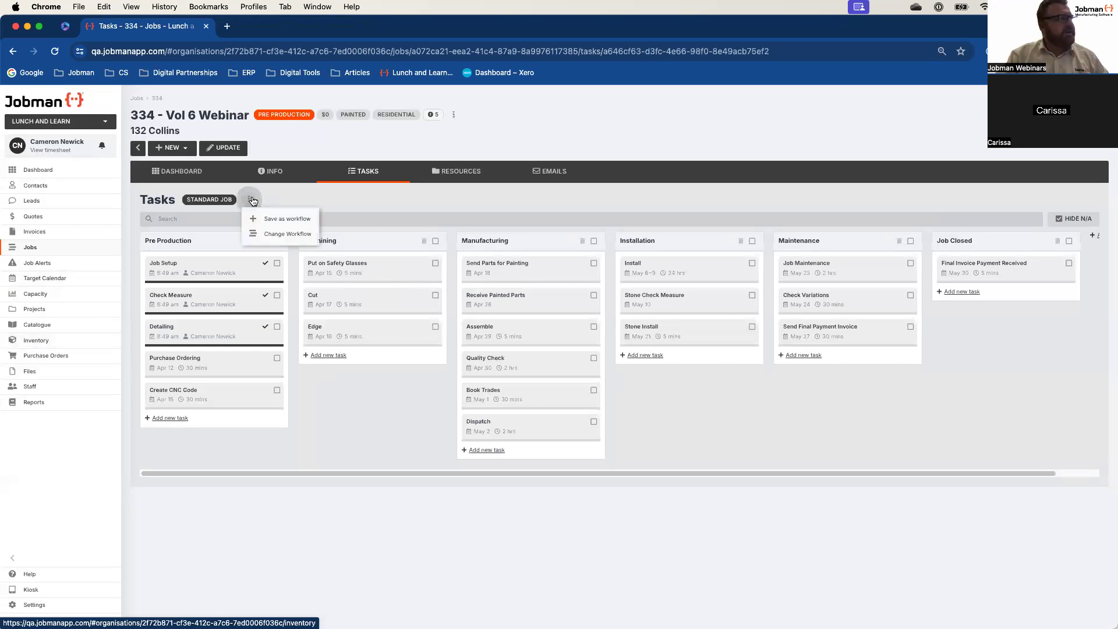
left_click(292, 233)
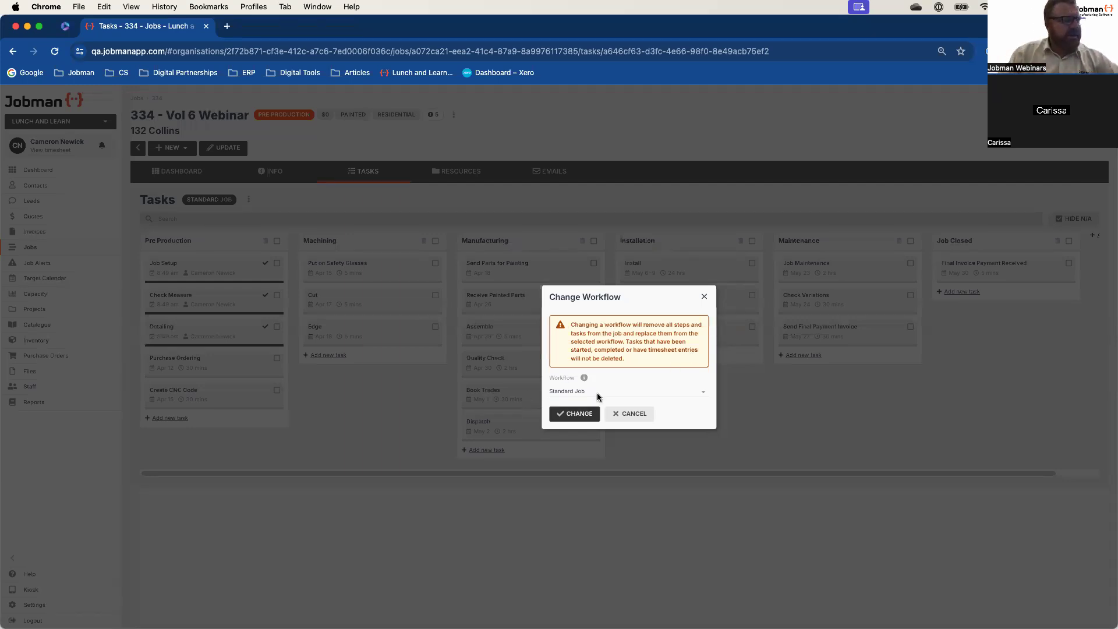
left_click(704, 393)
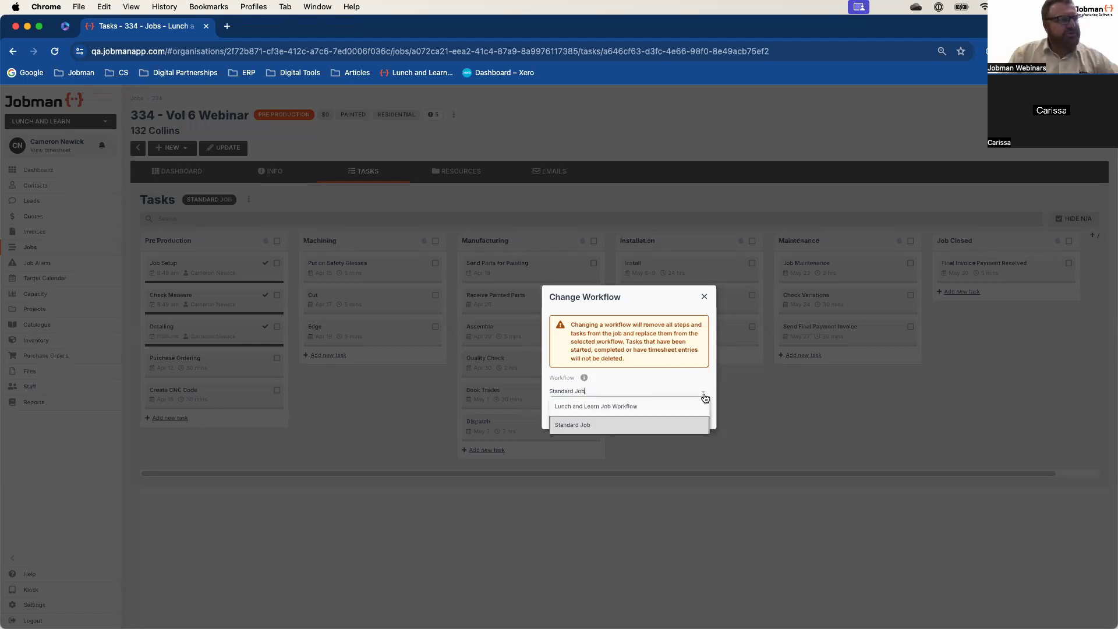
left_click(641, 392)
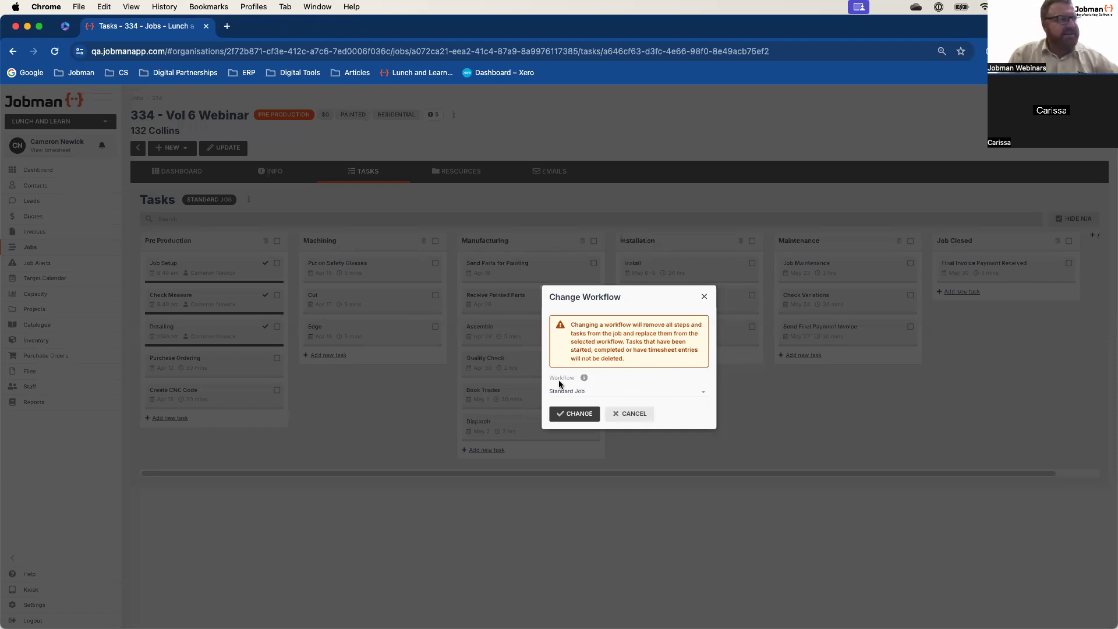
left_click(579, 414)
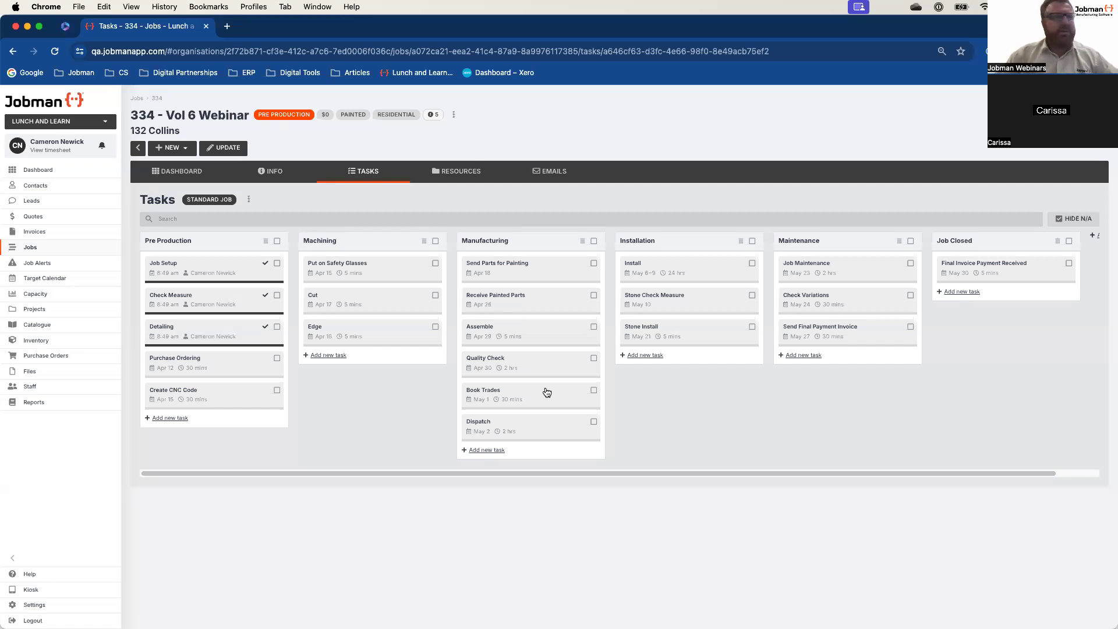
left_click(473, 451)
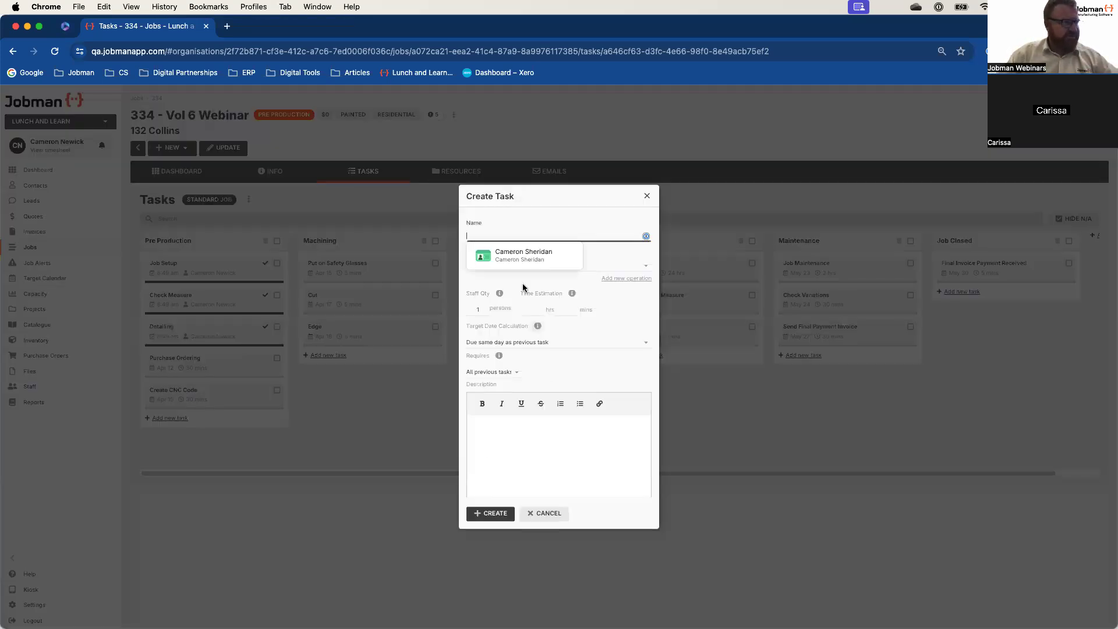
left_click(646, 196)
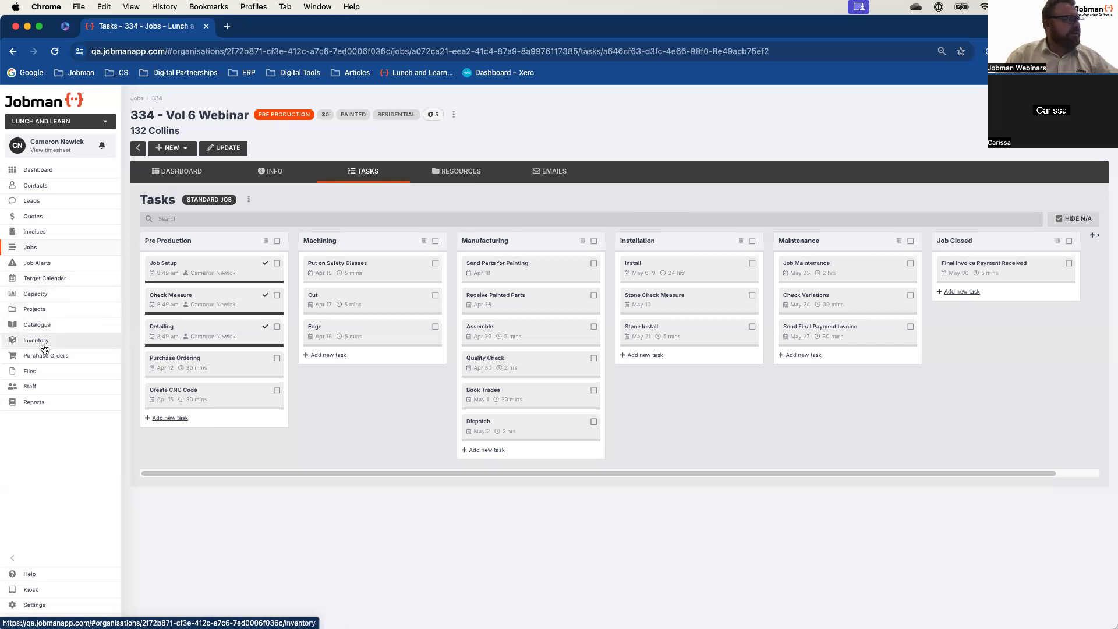
Open the Capacity chart and inspect the Drafting labour centre's scheduled and available hours for individual days in April.
left_click(48, 296)
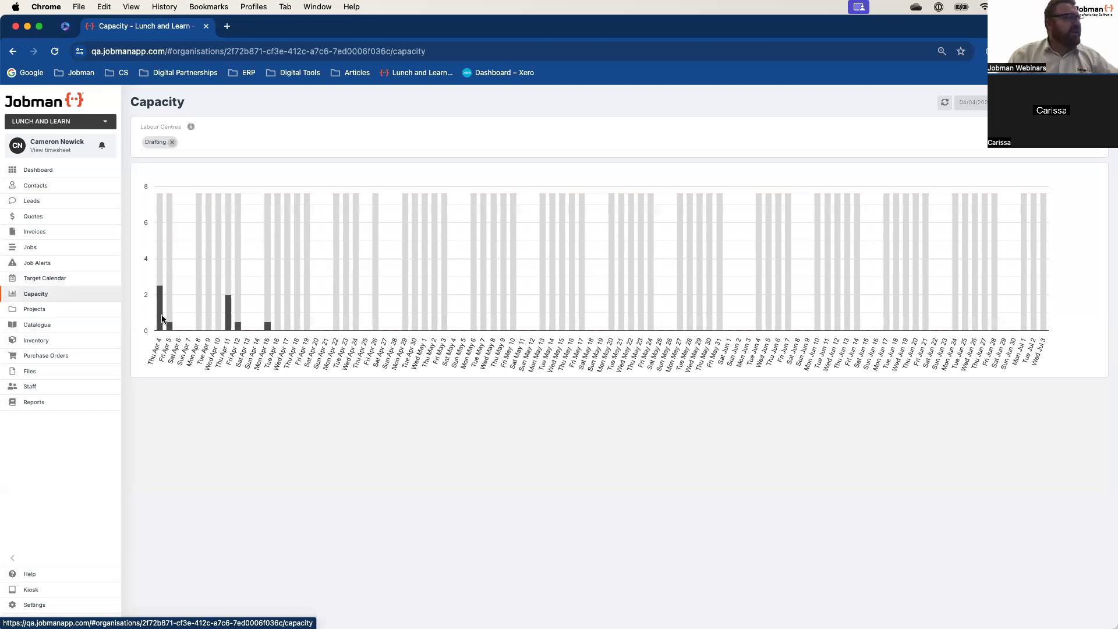
mouse_move(169, 325)
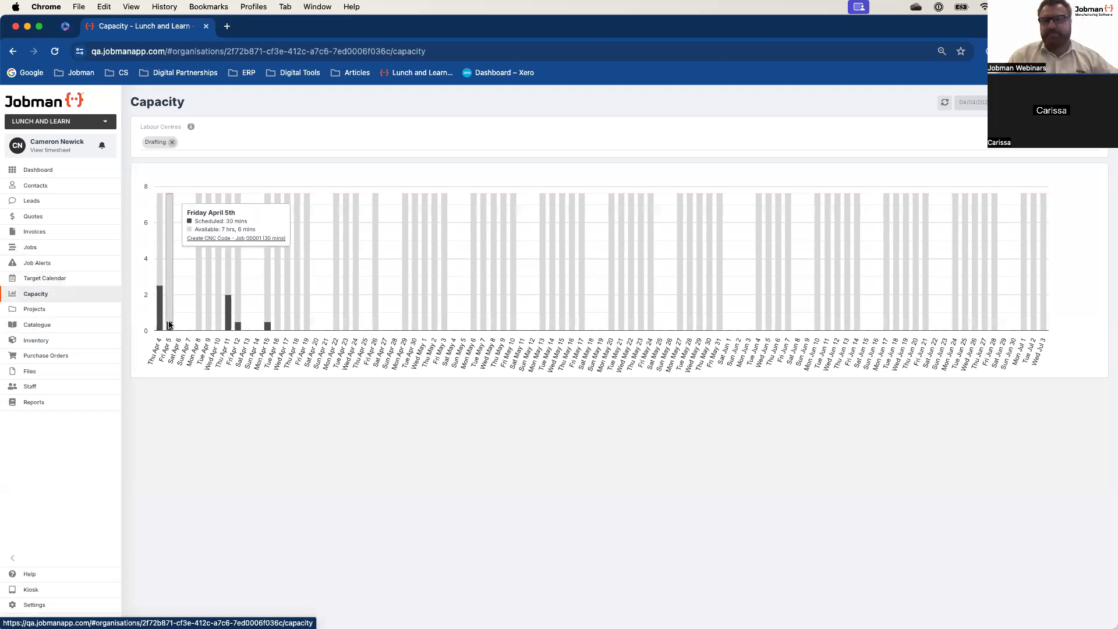
mouse_move(267, 327)
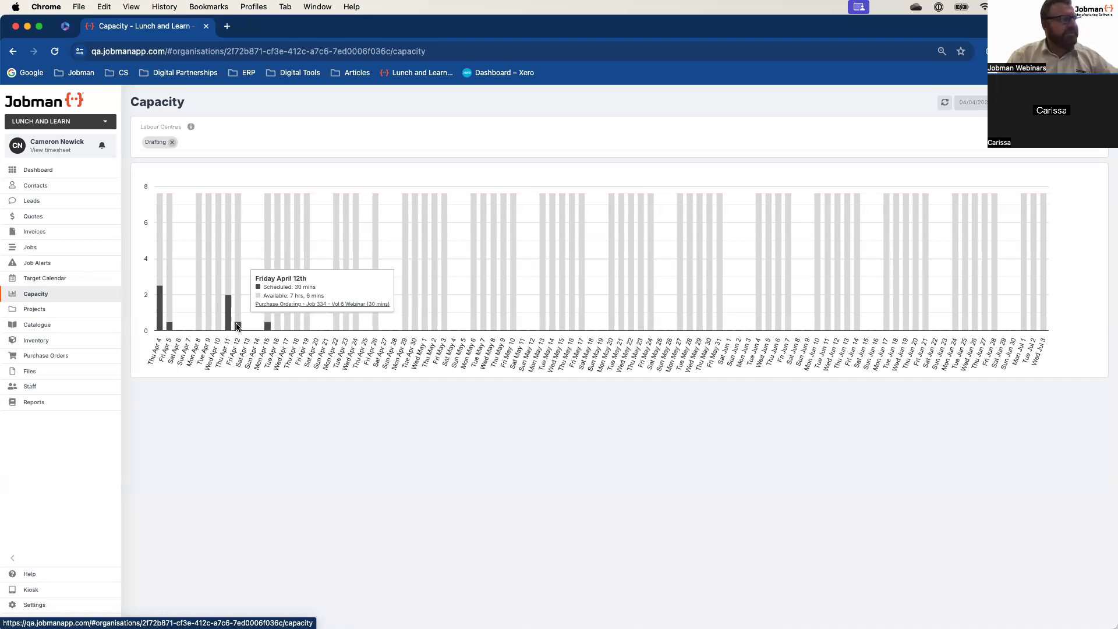
mouse_move(229, 321)
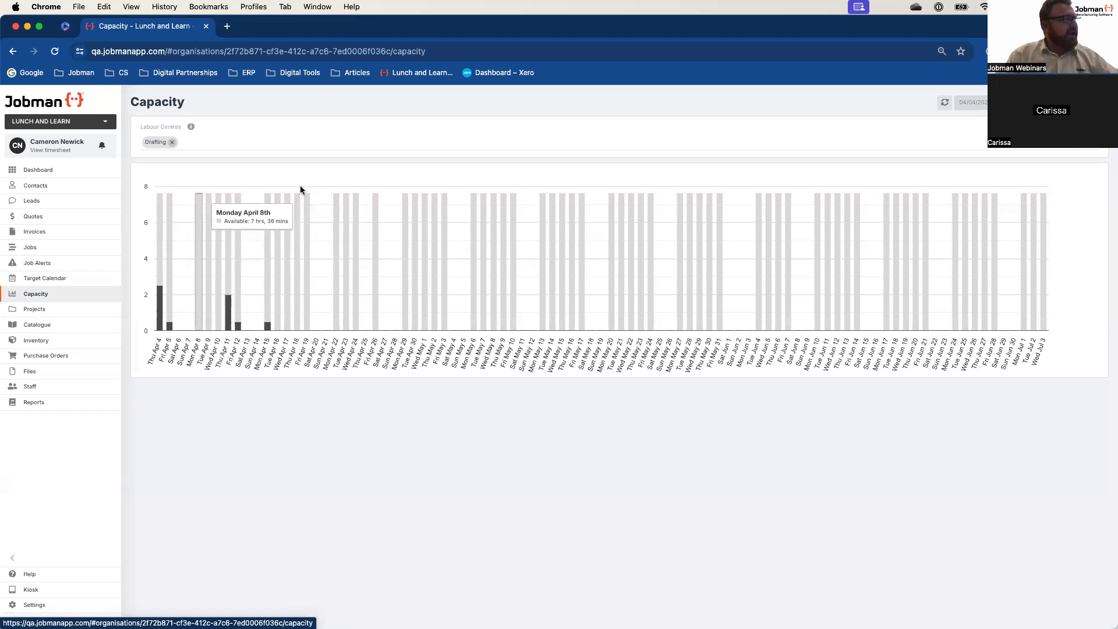
Add the Installation and Machining labour centres to the Capacity chart and inspect the scheduled work for Thursday April 11th.
left_click(676, 144)
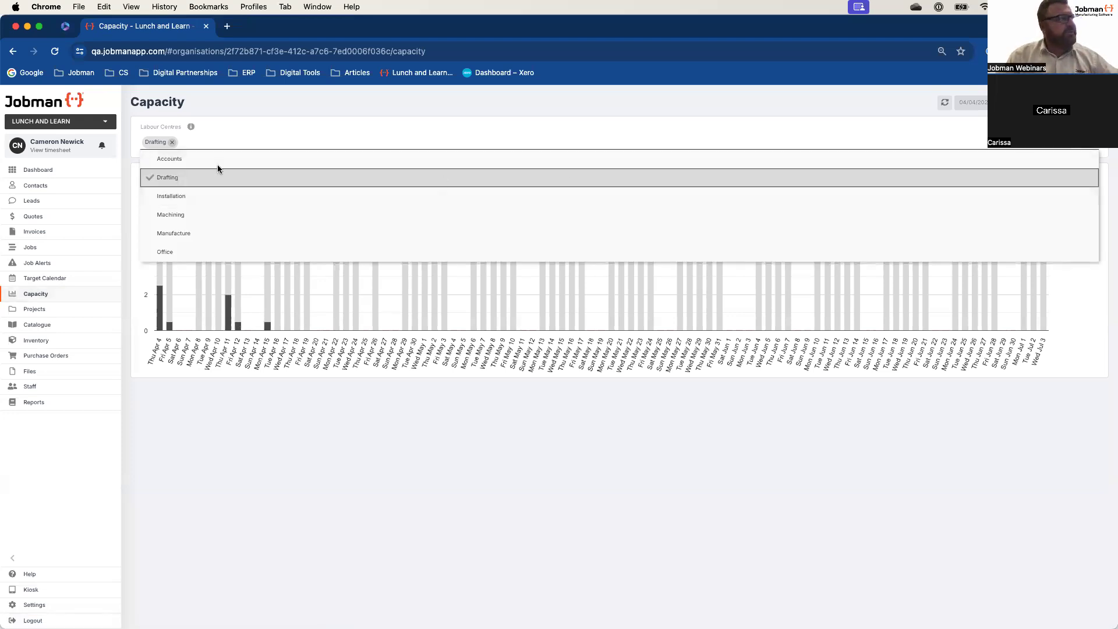
left_click(184, 197)
left_click(188, 215)
left_click(355, 400)
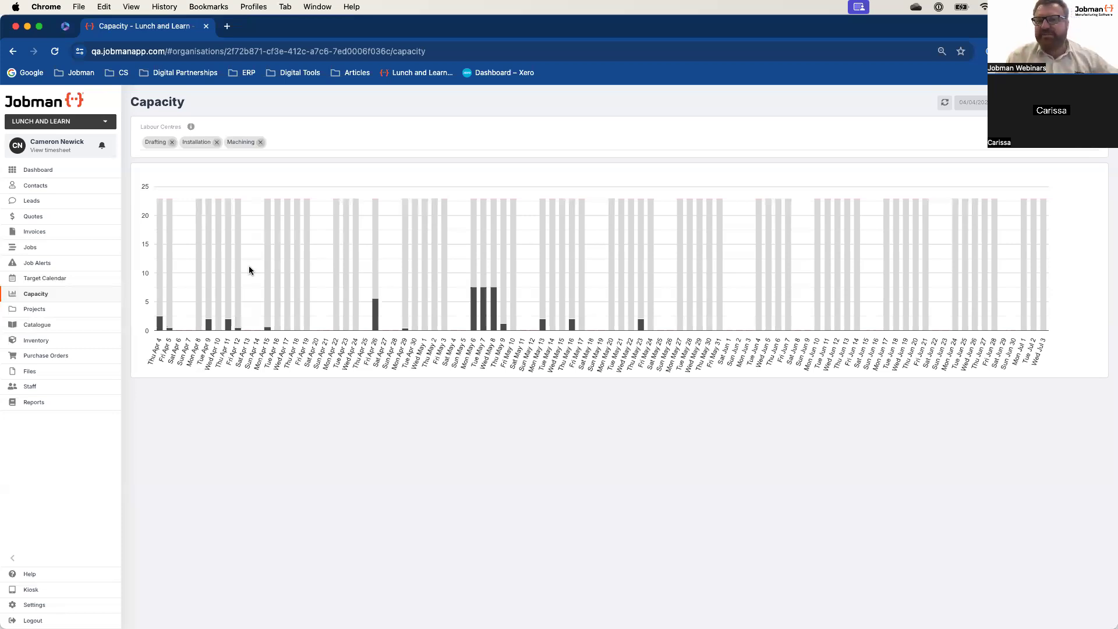
mouse_move(229, 281)
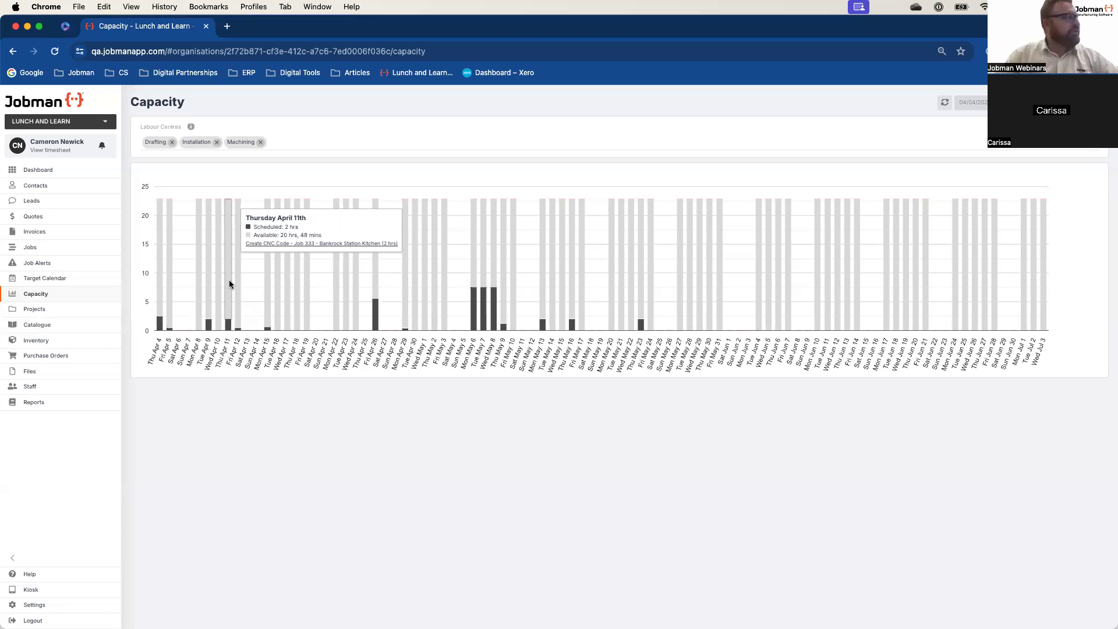
Open the Jobs agenda screen from the Dashboard to review the pending job tasks.
left_click(65, 173)
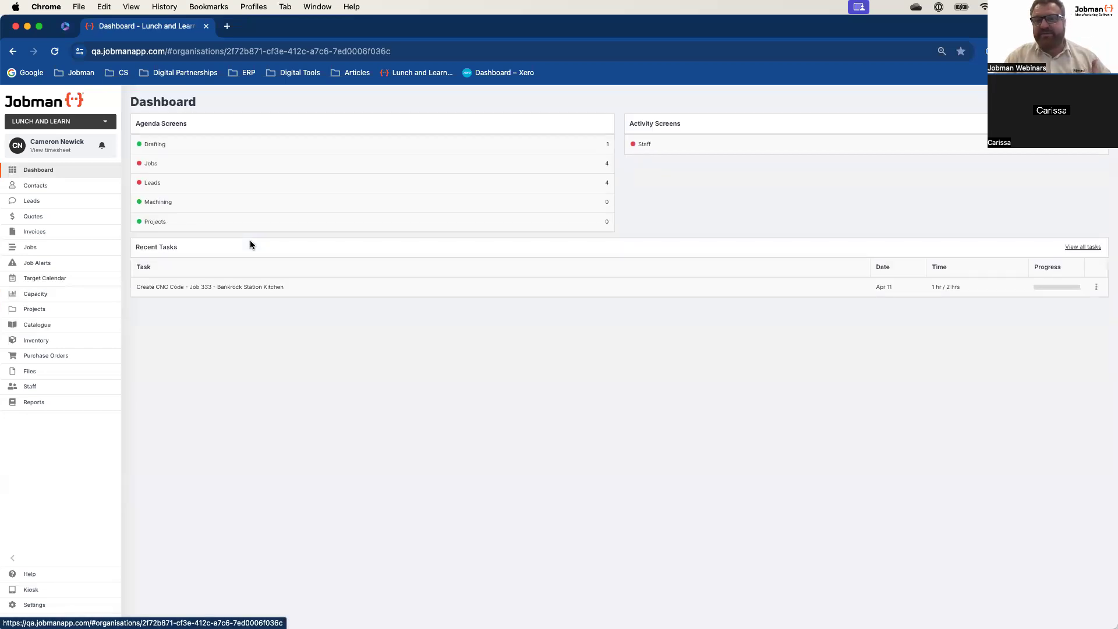
left_click(153, 166)
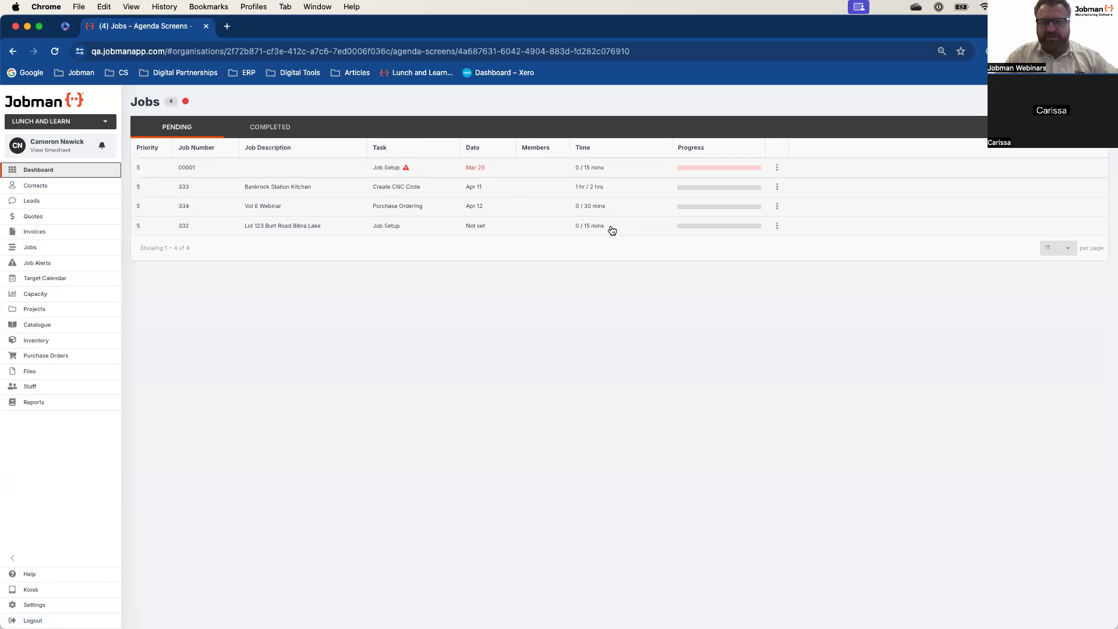
key("super+Tab")
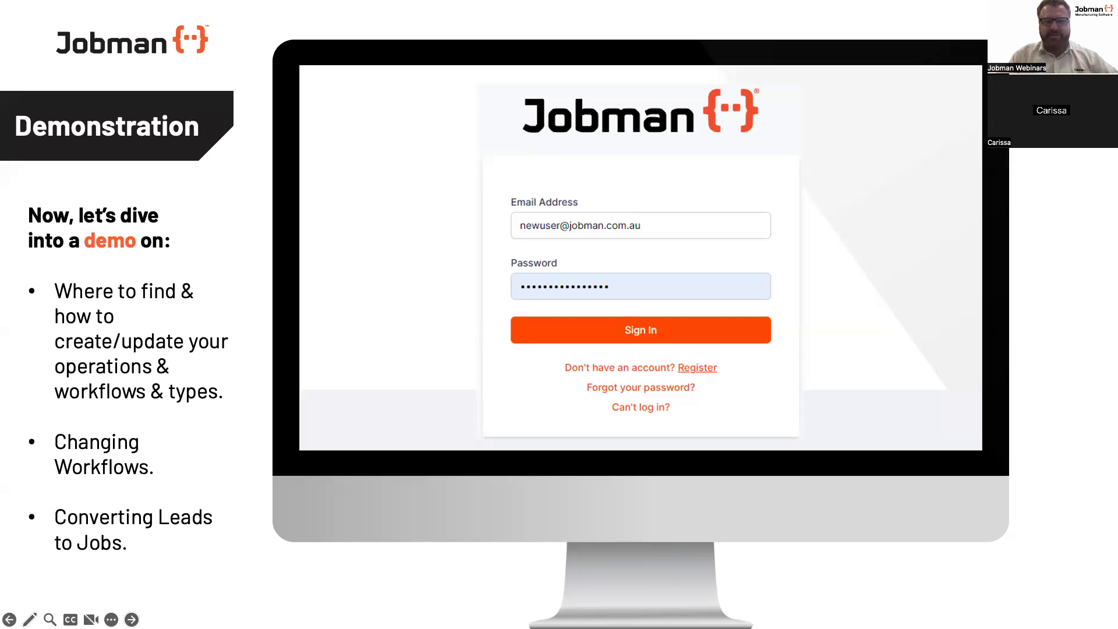
key("Right")
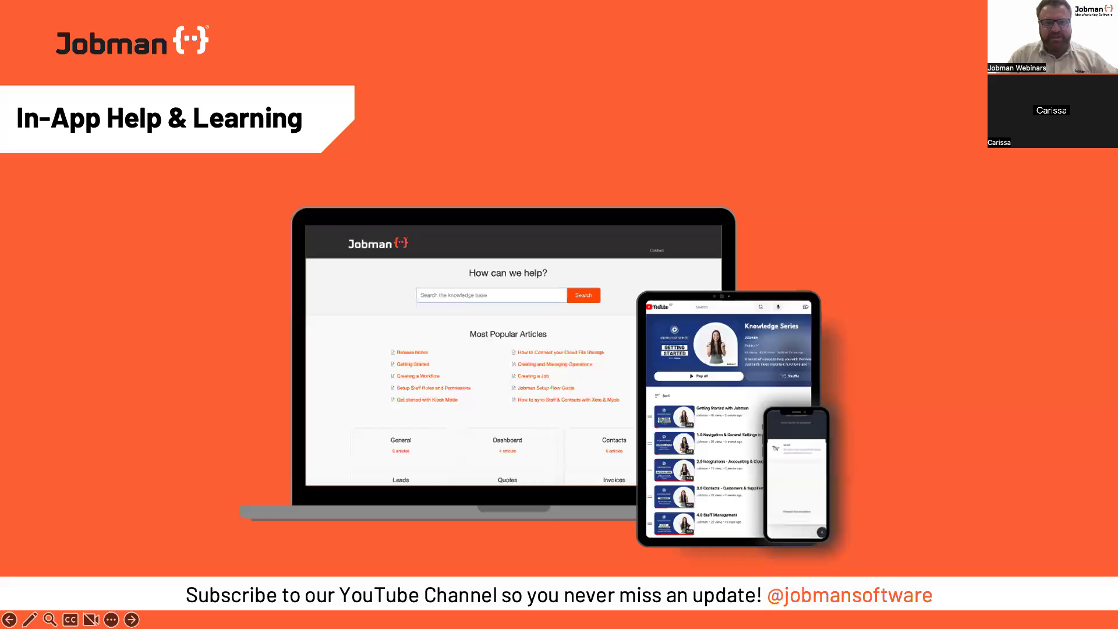
key("Right")
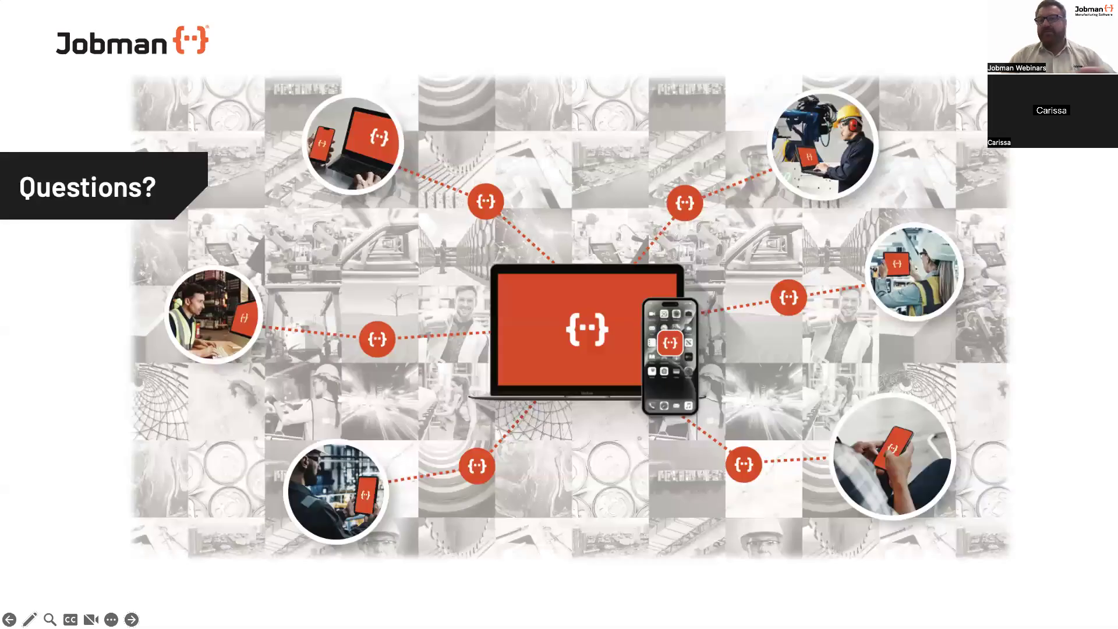